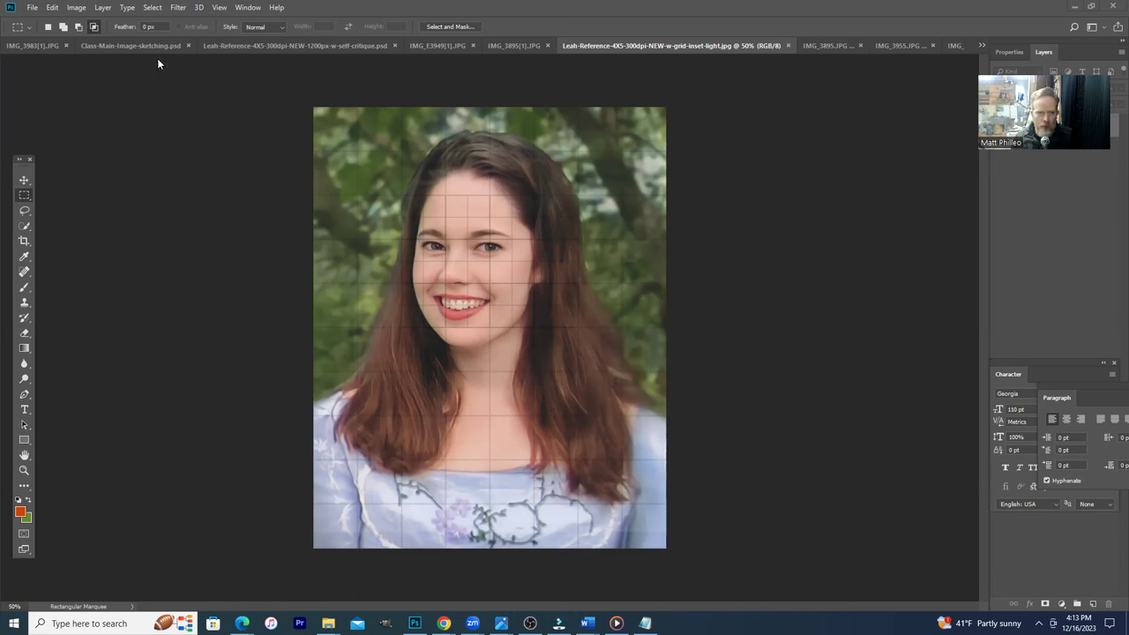
Step: Open the sketch photo IMG_3895 from the In Progress Images folder
left_click(32, 7)
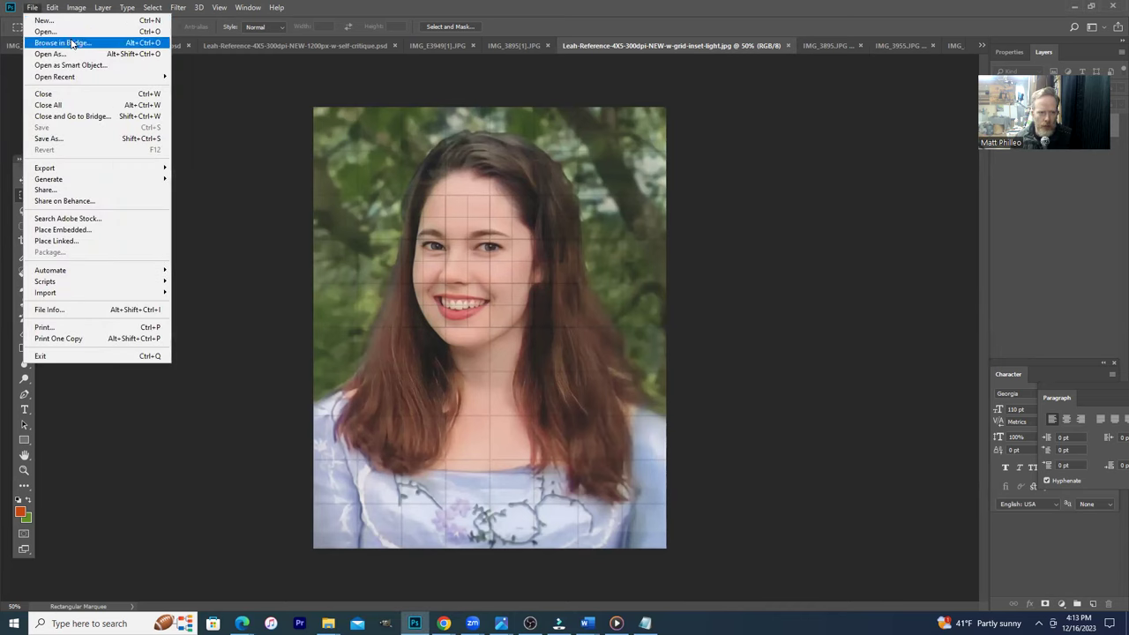
left_click(46, 31)
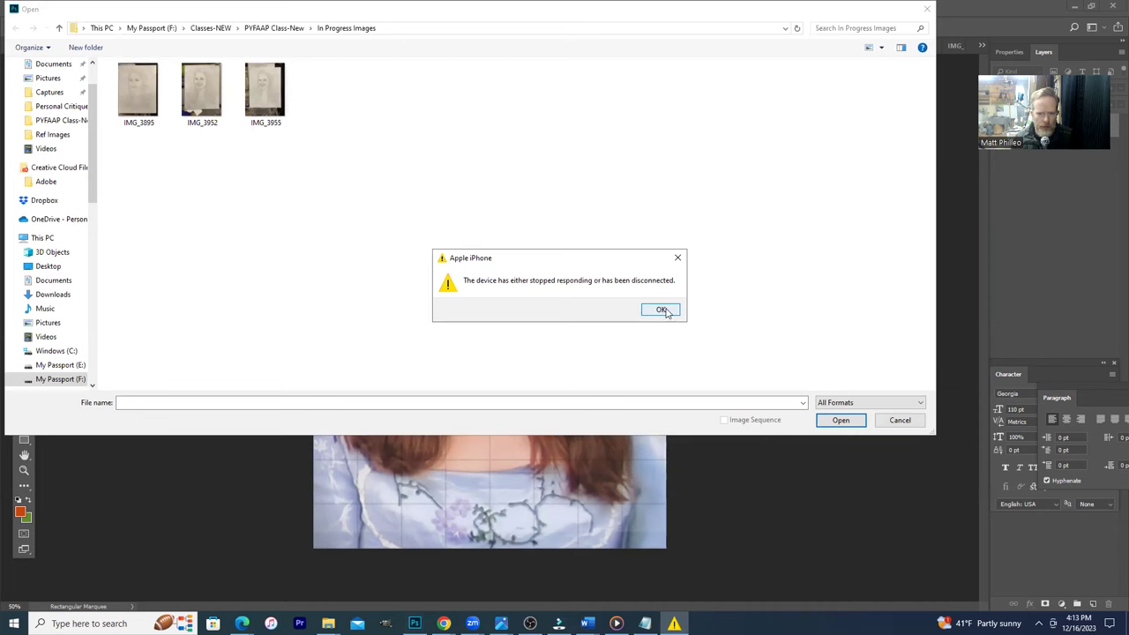
left_click(663, 310)
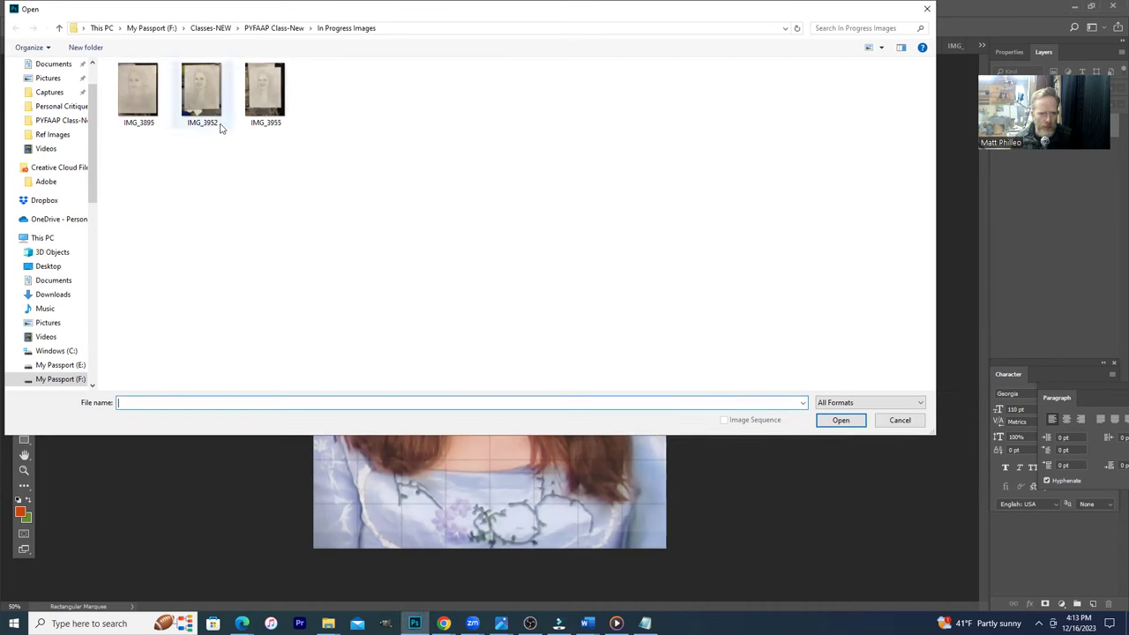
left_click(134, 99)
left_click(838, 420)
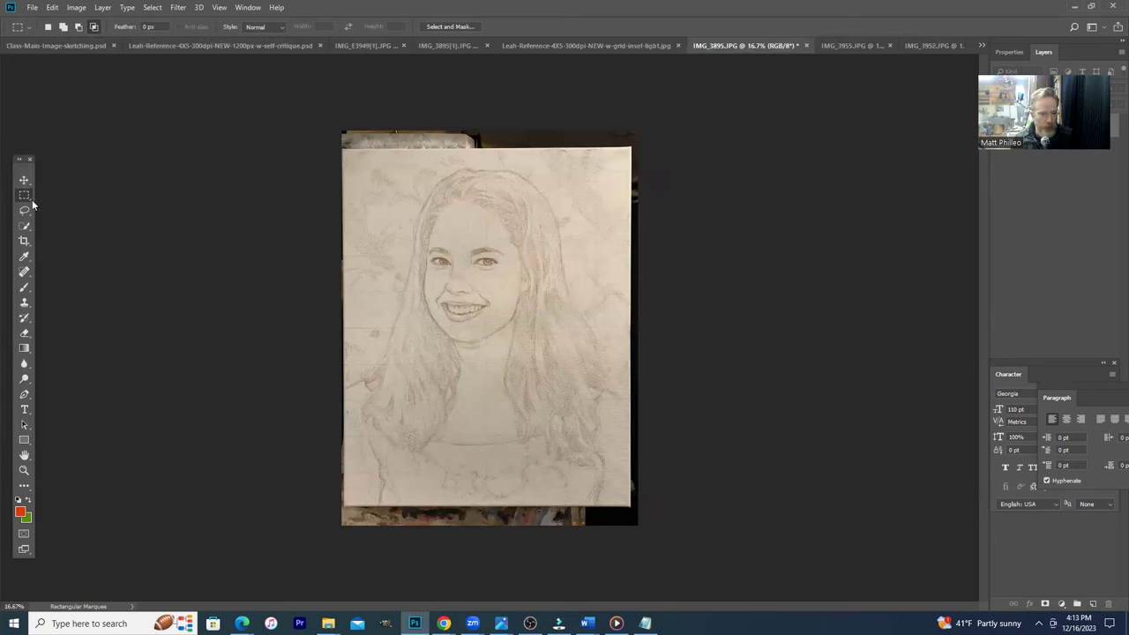
Step: Crop the sketch photo to the canvas edges with a rectangular selection, cutting away the surrounding easel background
left_click_drag(342, 147, 637, 507)
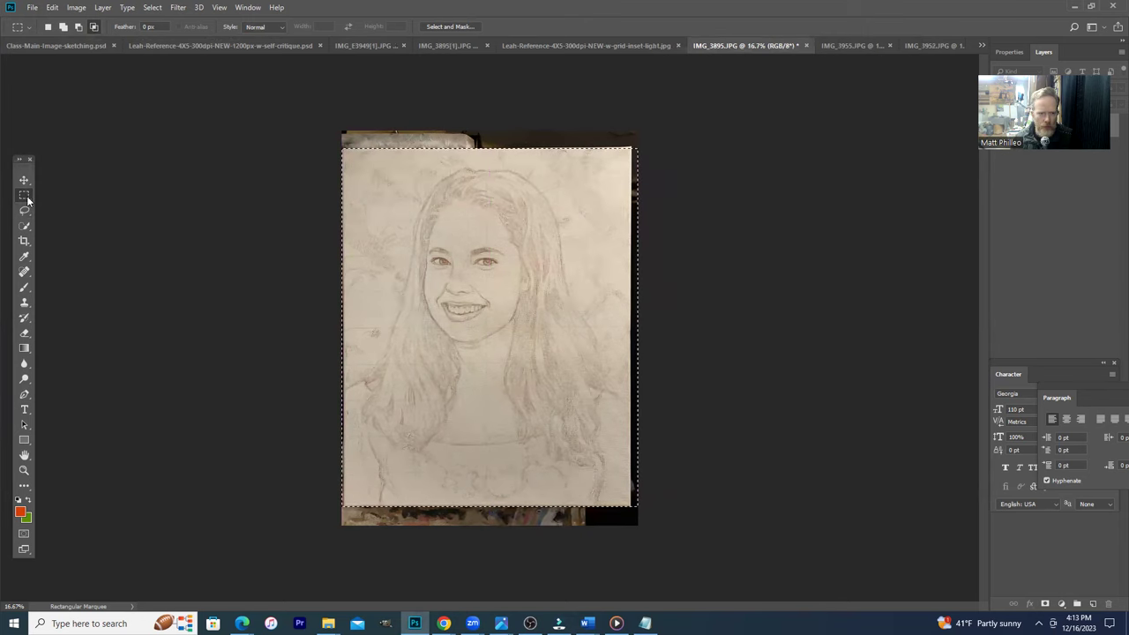
left_click(340, 150)
mouse_move(340, 148)
left_mouse_down()
mouse_move(650, 479)
mouse_move(650, 497)
mouse_move(629, 507)
left_mouse_up()
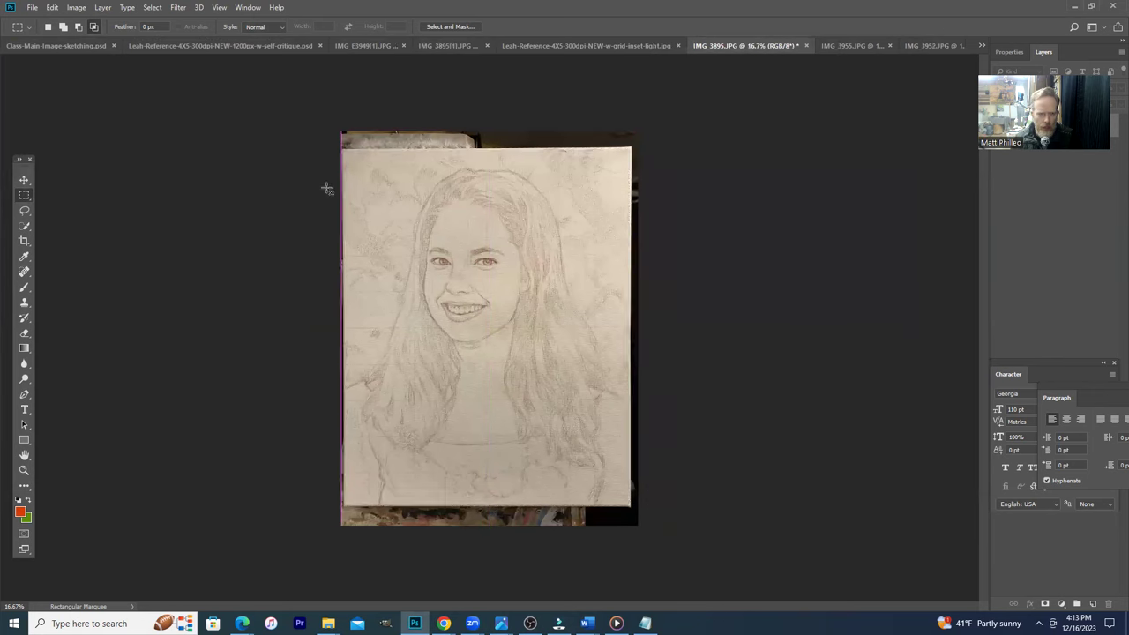
left_click(76, 7)
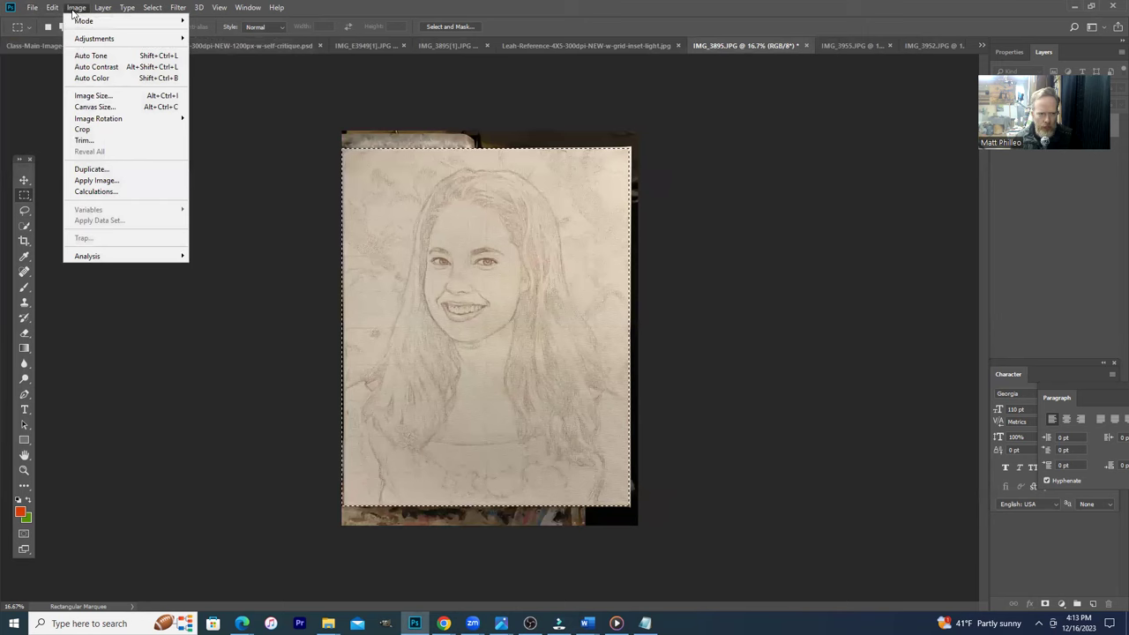
left_click(82, 129)
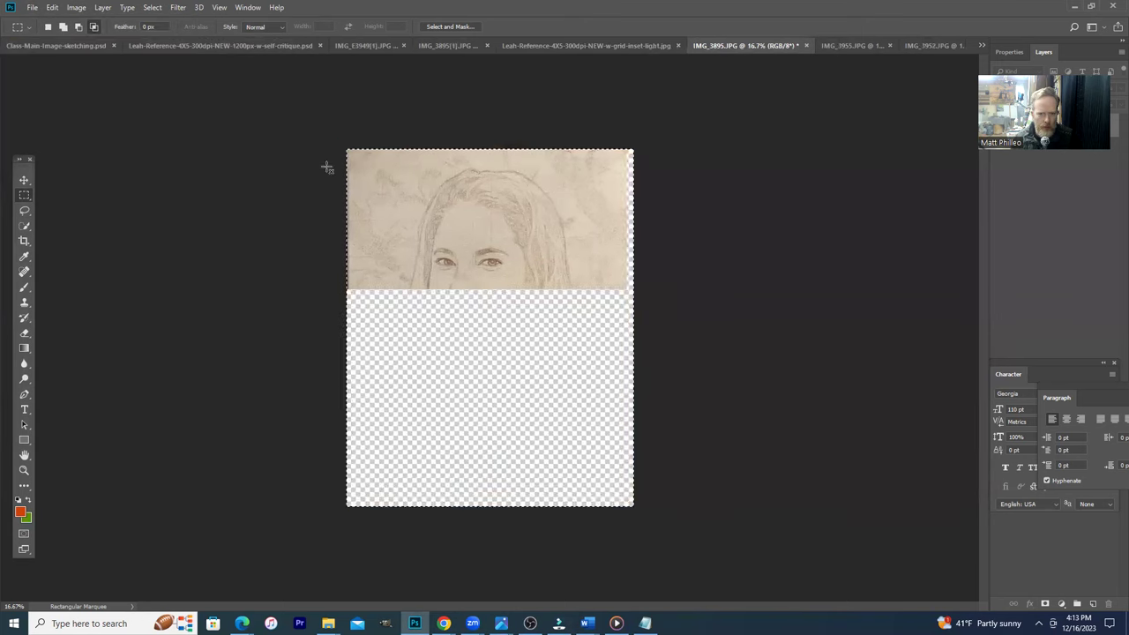
left_click(663, 231)
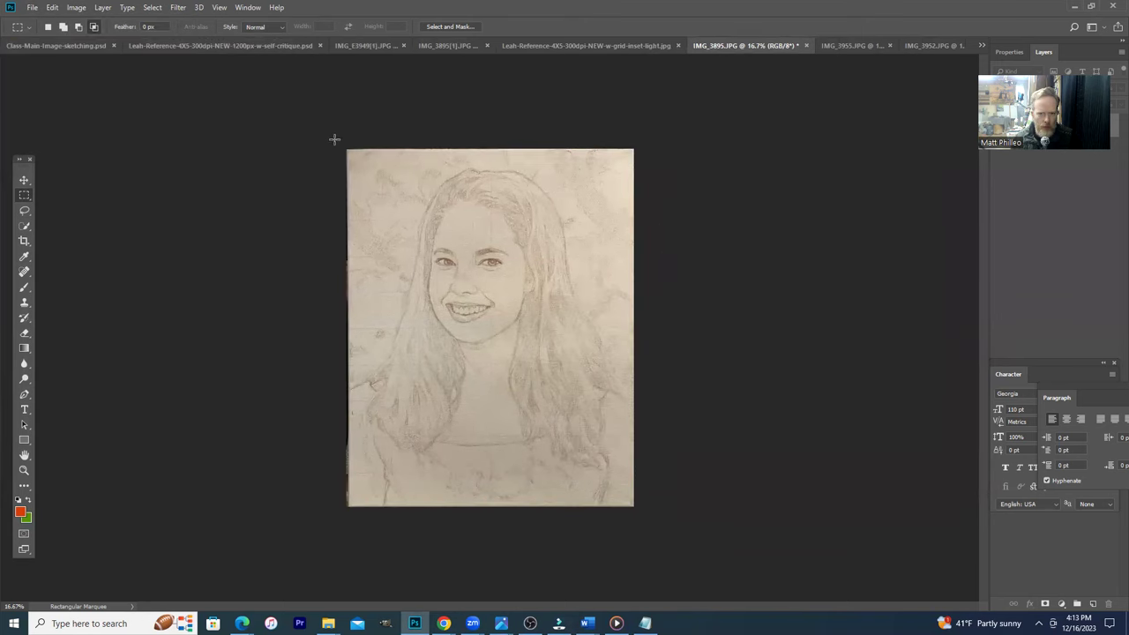
Step: Select the whole cropped sketch image and copy it
left_click_drag(345, 142, 772, 589)
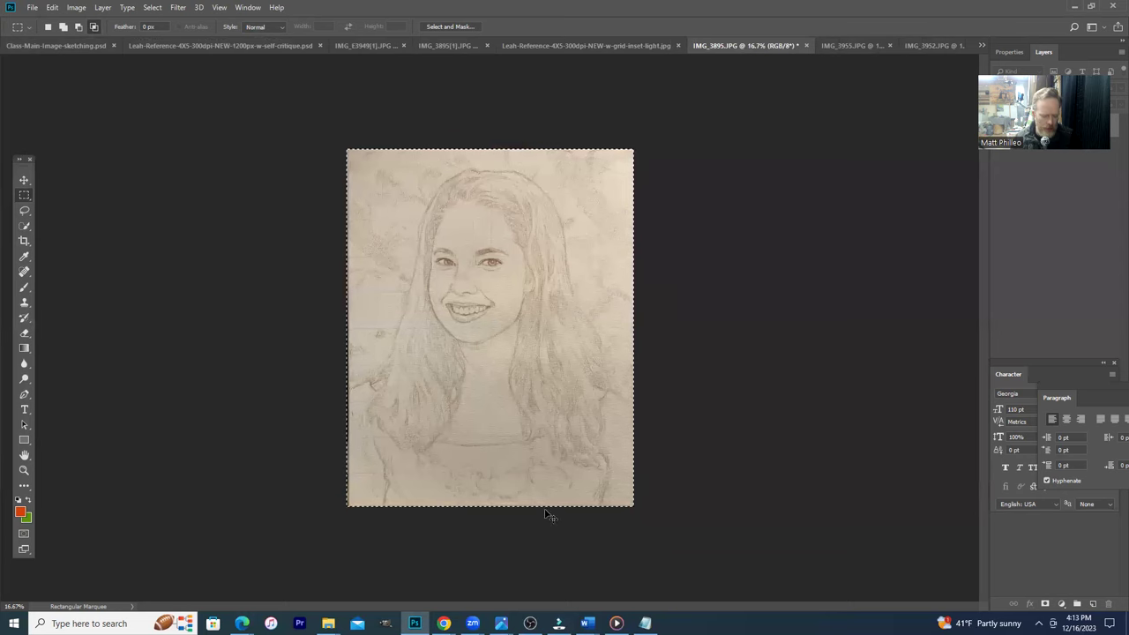
left_click(52, 8)
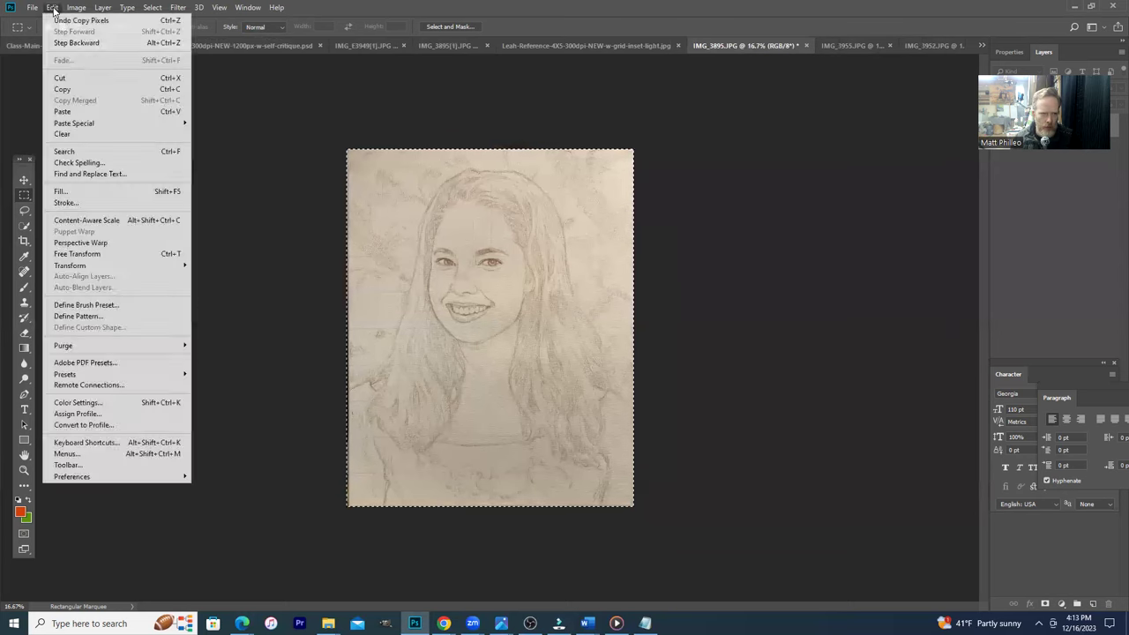
mouse_move(41, 9)
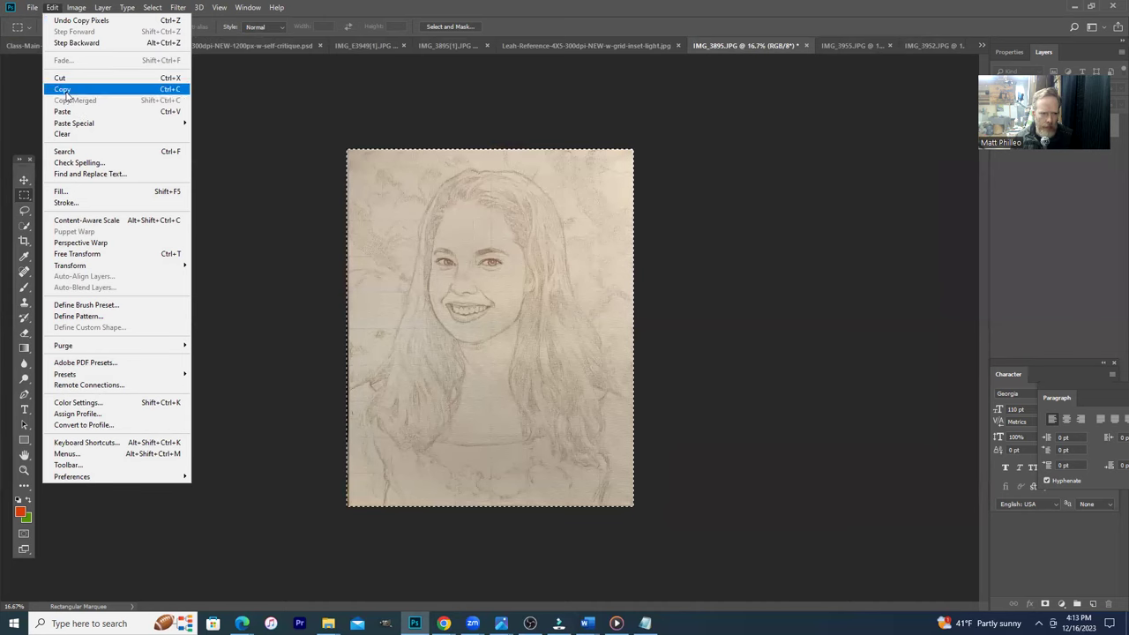
left_click(452, 125)
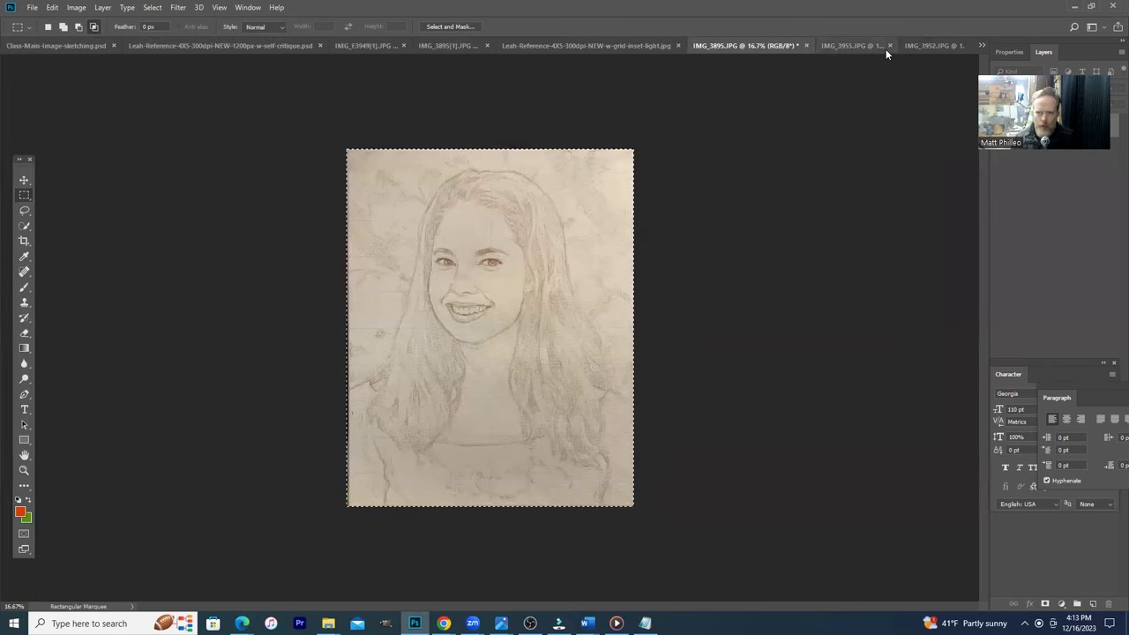
Step: Paste the copied sketch as a new layer over the portrait reference photo with the light inset grid
left_click(636, 45)
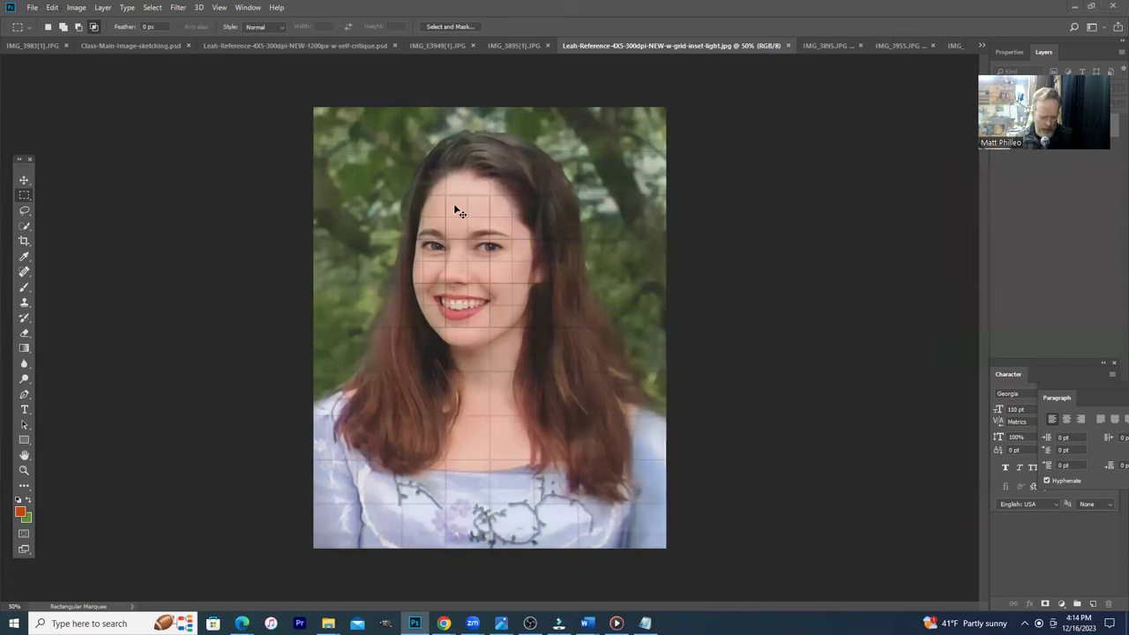
key("ctrl+v")
left_click(50, 8)
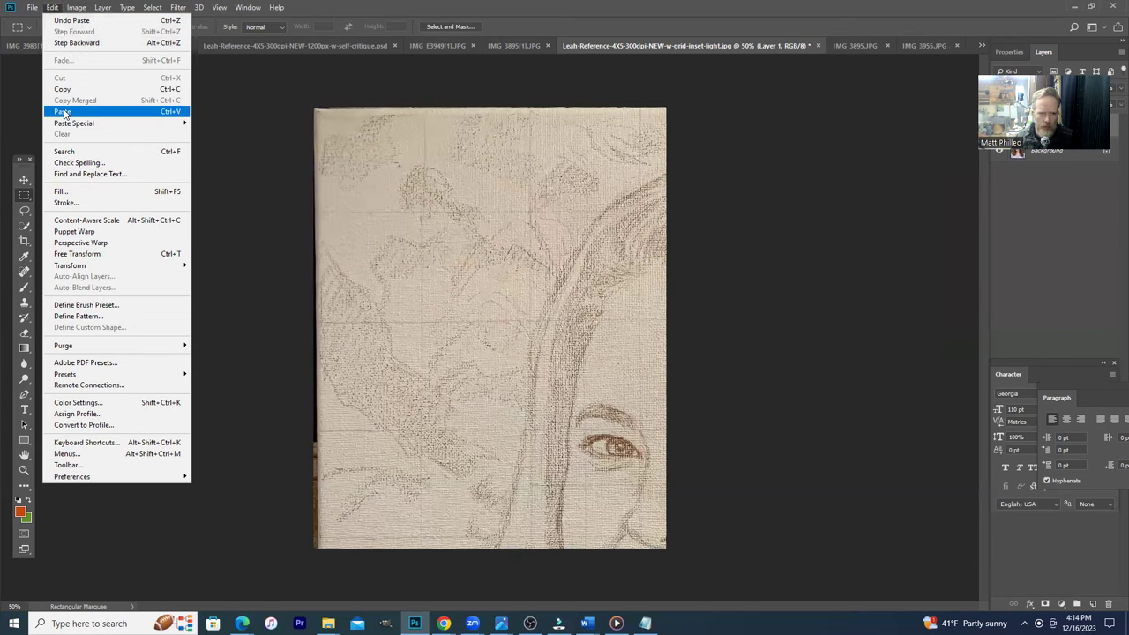
left_click(679, 217)
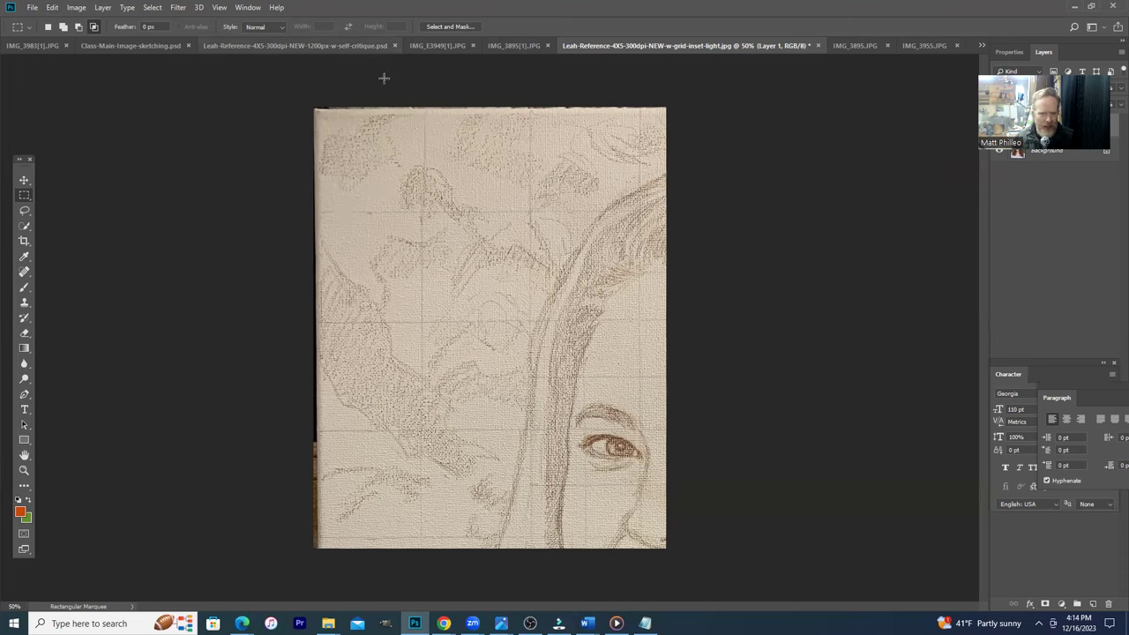
left_click(438, 45)
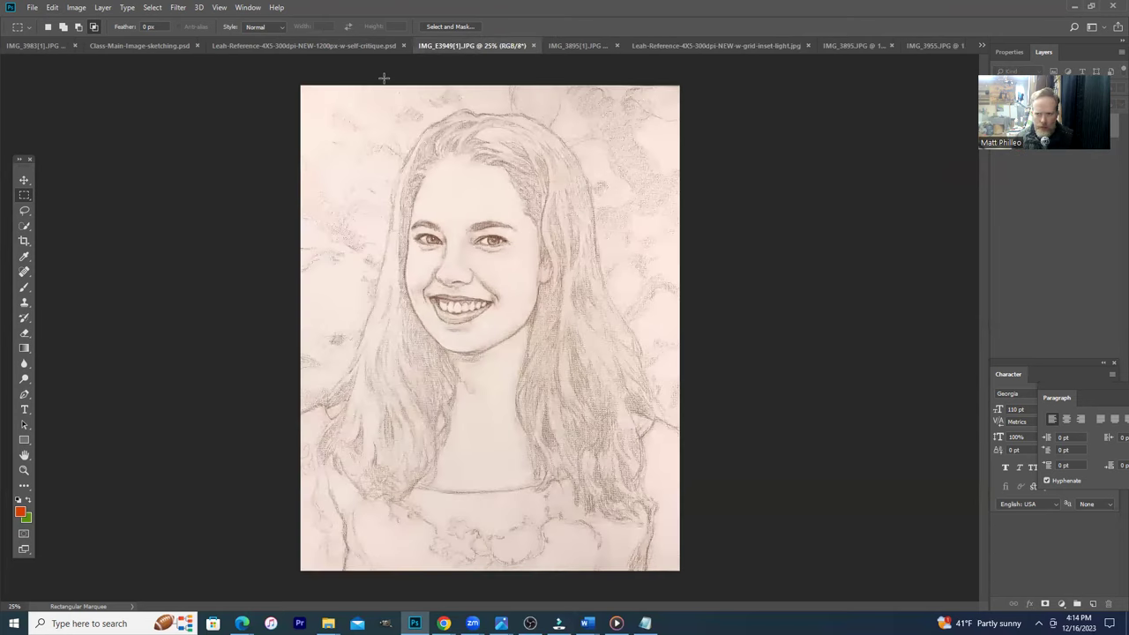
left_click(575, 45)
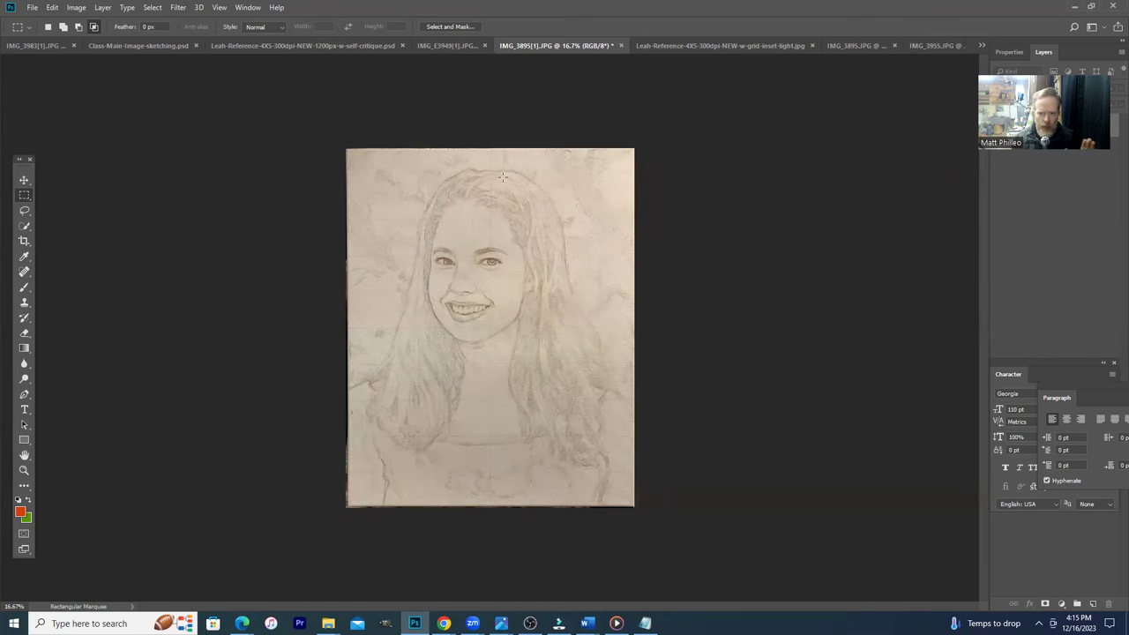
left_click(718, 46)
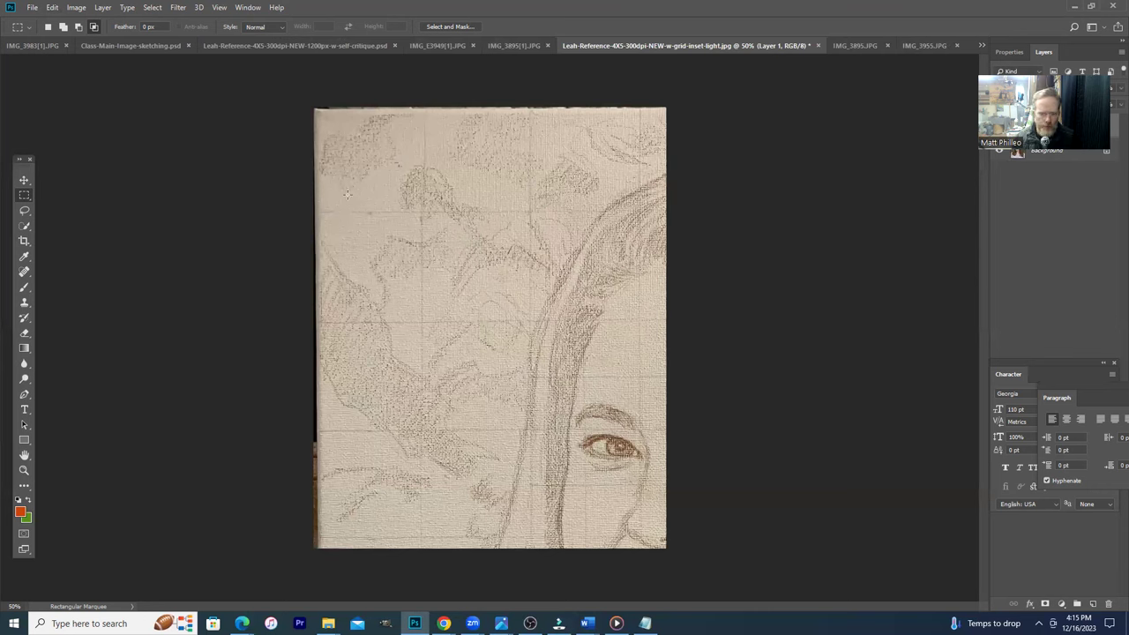
Step: Scale the pasted sketch layer down to about 41% so it fits the reference photo's canvas, and apply the transformation
left_click(52, 8)
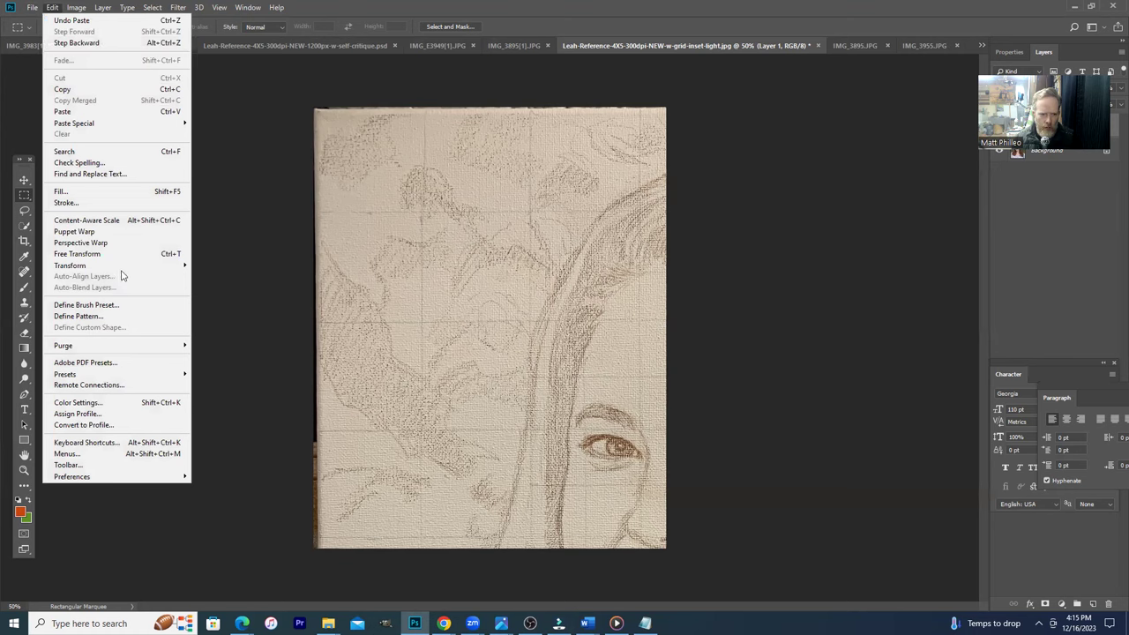
mouse_move(122, 273)
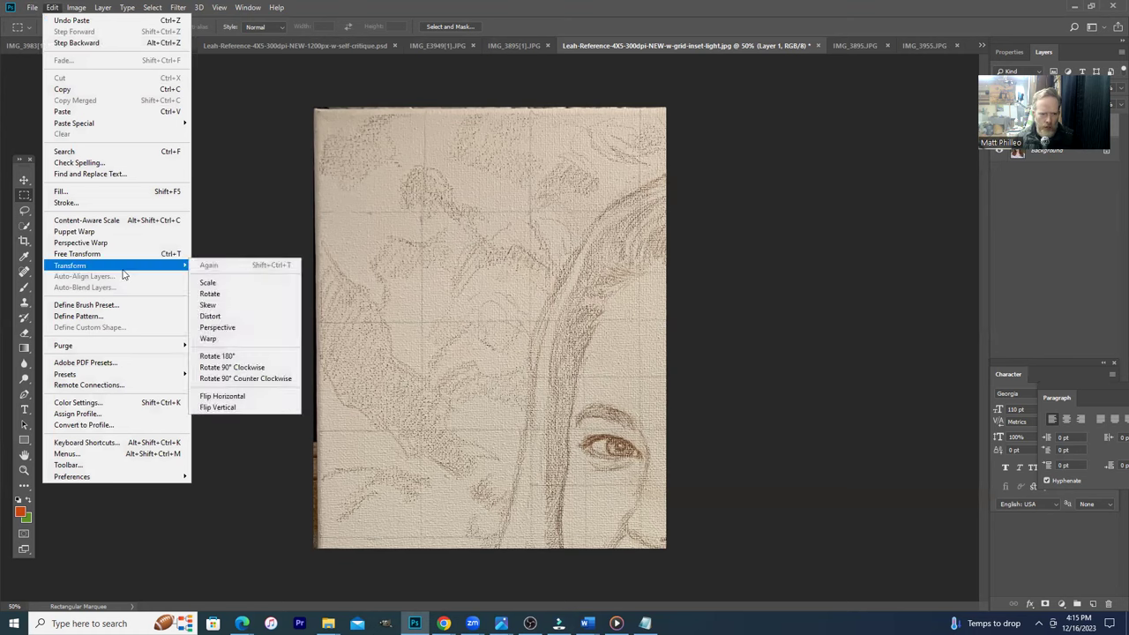
left_click(52, 8)
left_click(52, 8)
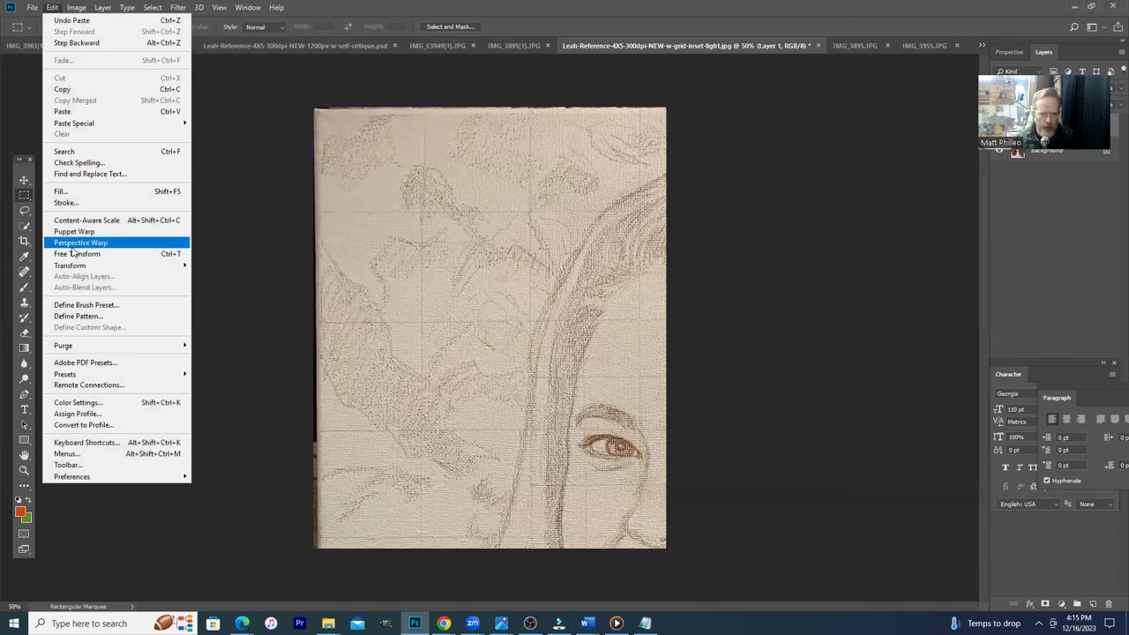
mouse_move(80, 273)
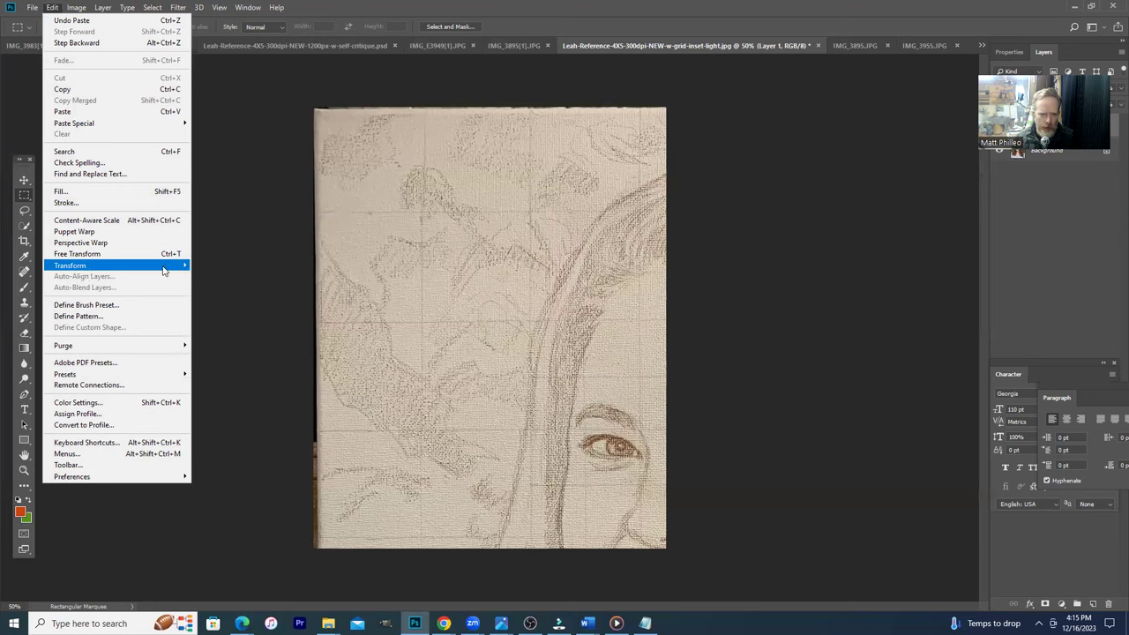
mouse_move(162, 271)
left_click(216, 287)
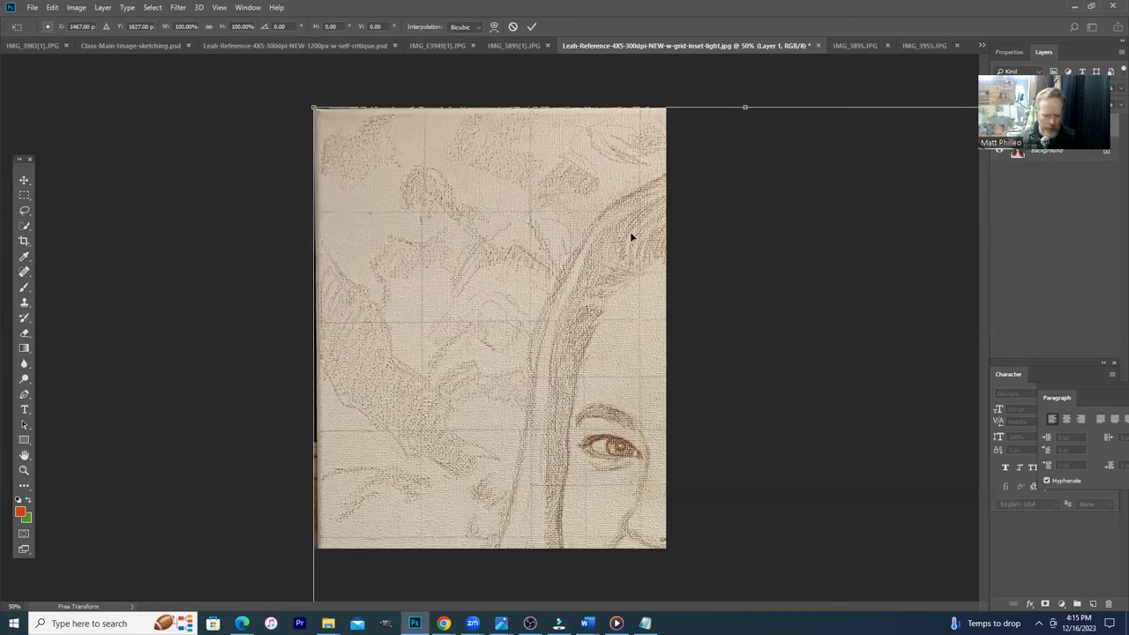
key("ctrl+minus")
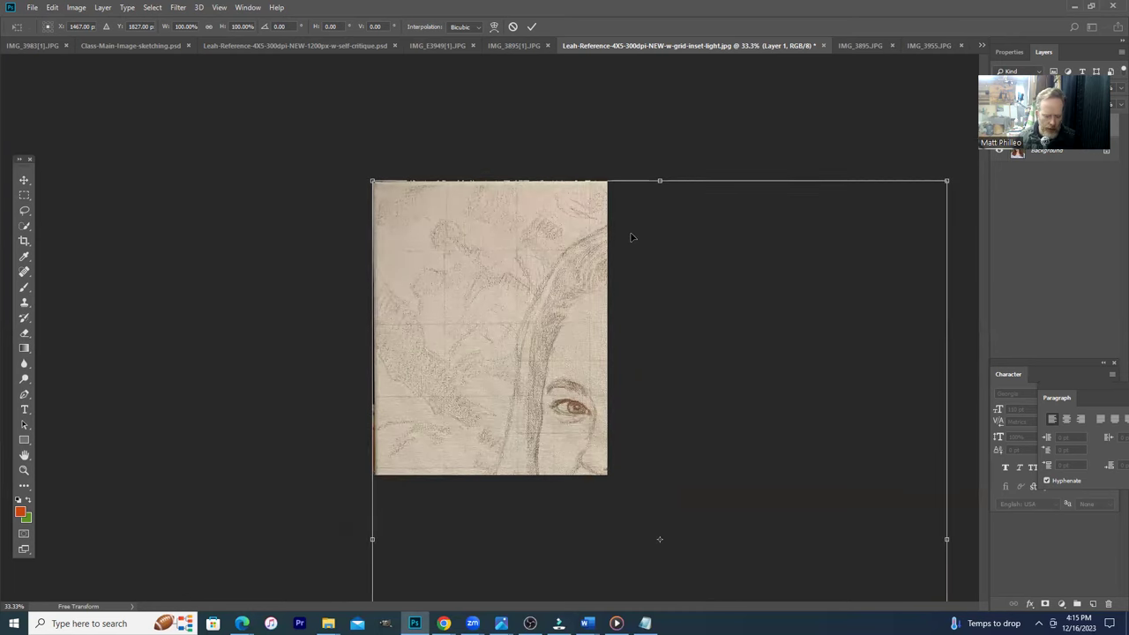
key("ctrl+minus")
key("ctrl+minus")
key("ctrl+minus")
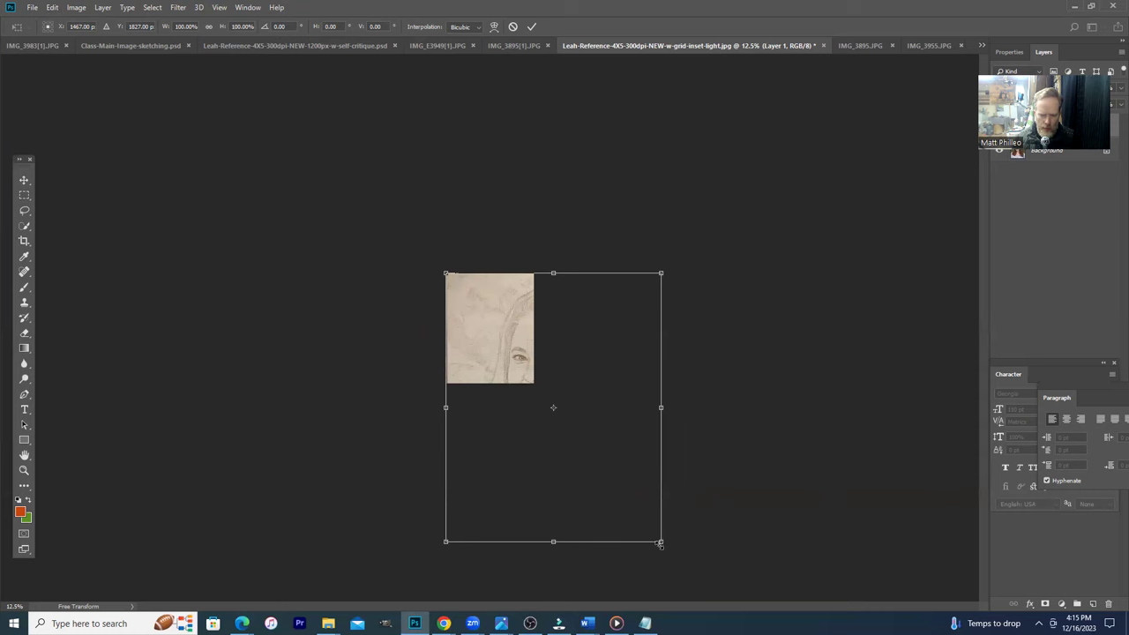
left_click_drag(660, 539, 534, 383)
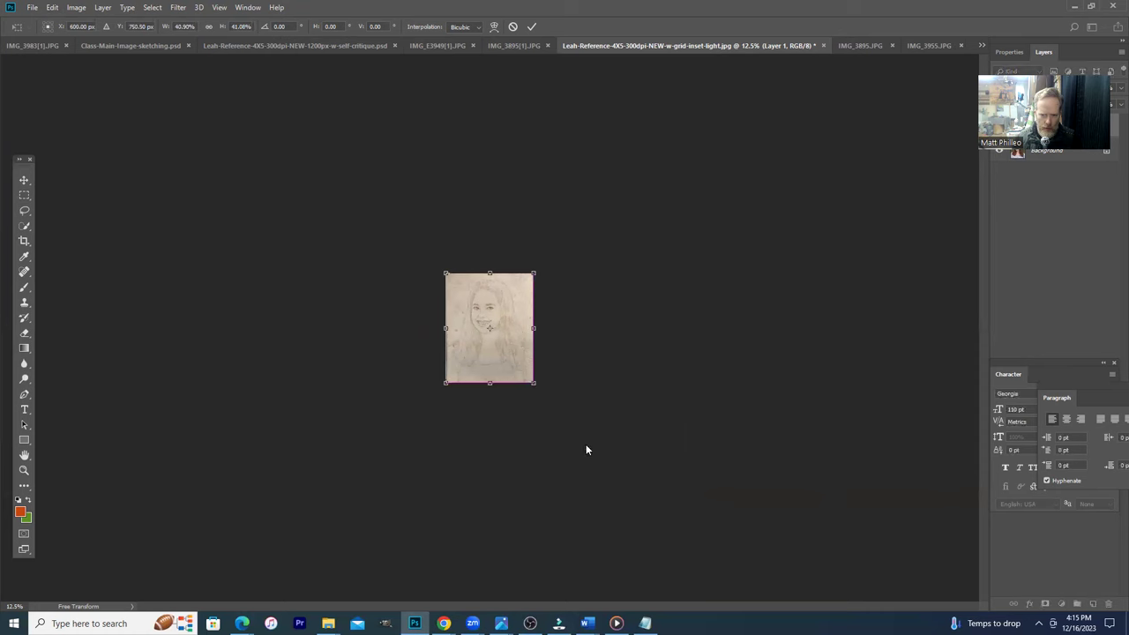
left_click(24, 183)
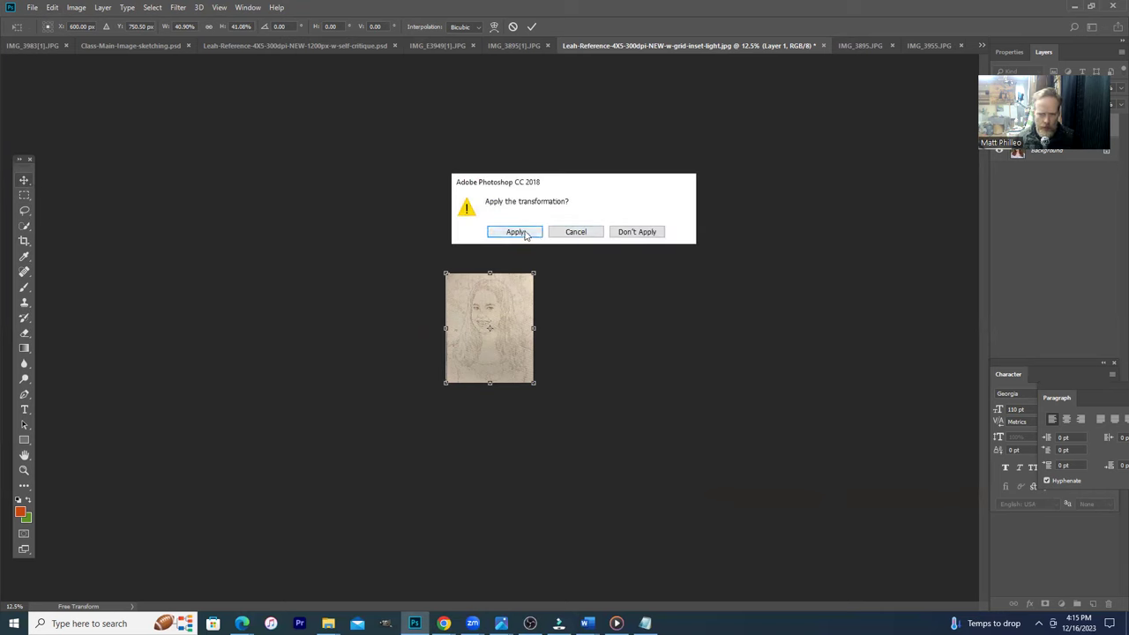
left_click(517, 233)
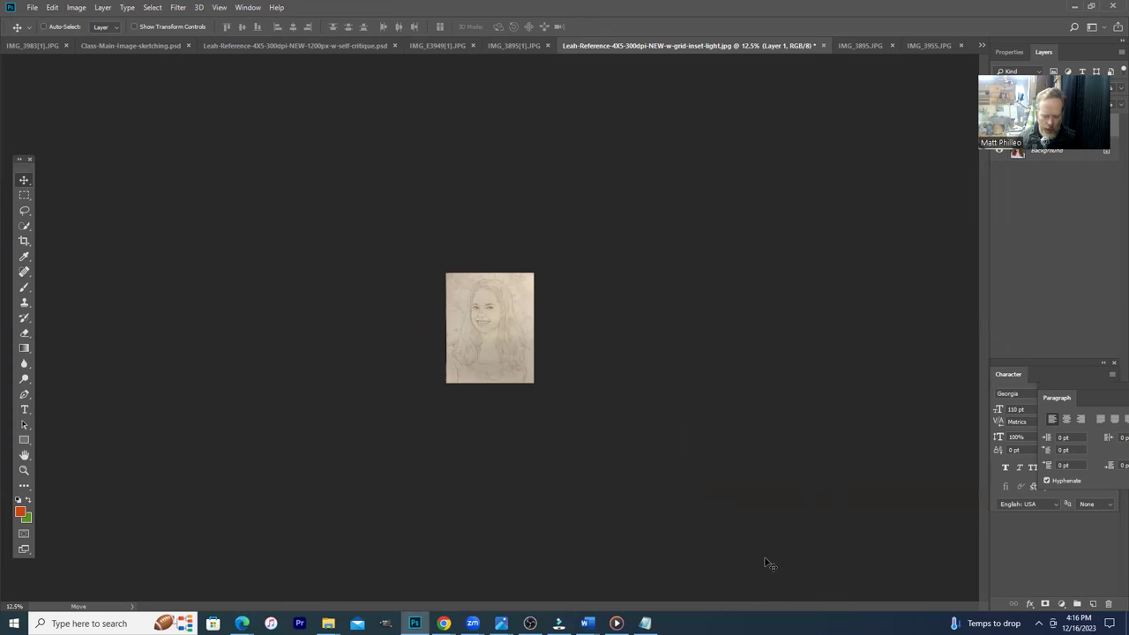
Step: Toggle the visibility of Layer 1 repeatedly to compare the sketch with the reference photo underneath
key("ctrl+plus")
key("ctrl+plus")
key("ctrl+plus")
key("ctrl+plus")
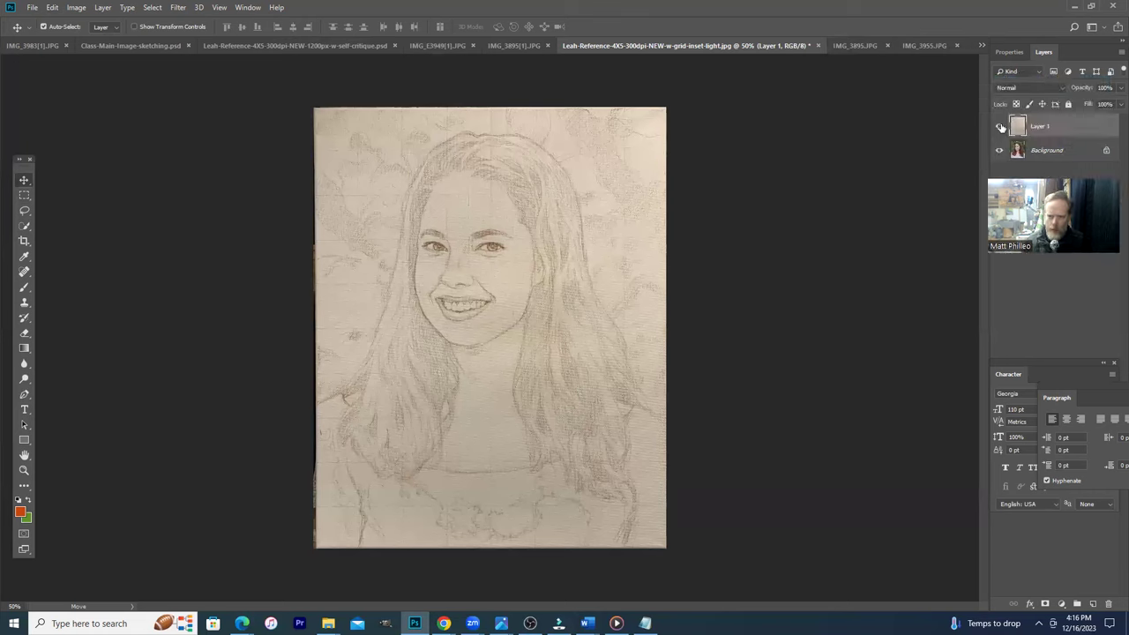
left_click(1000, 126)
left_click(1000, 126)
left_click(1000, 126)
left_click(1000, 126)
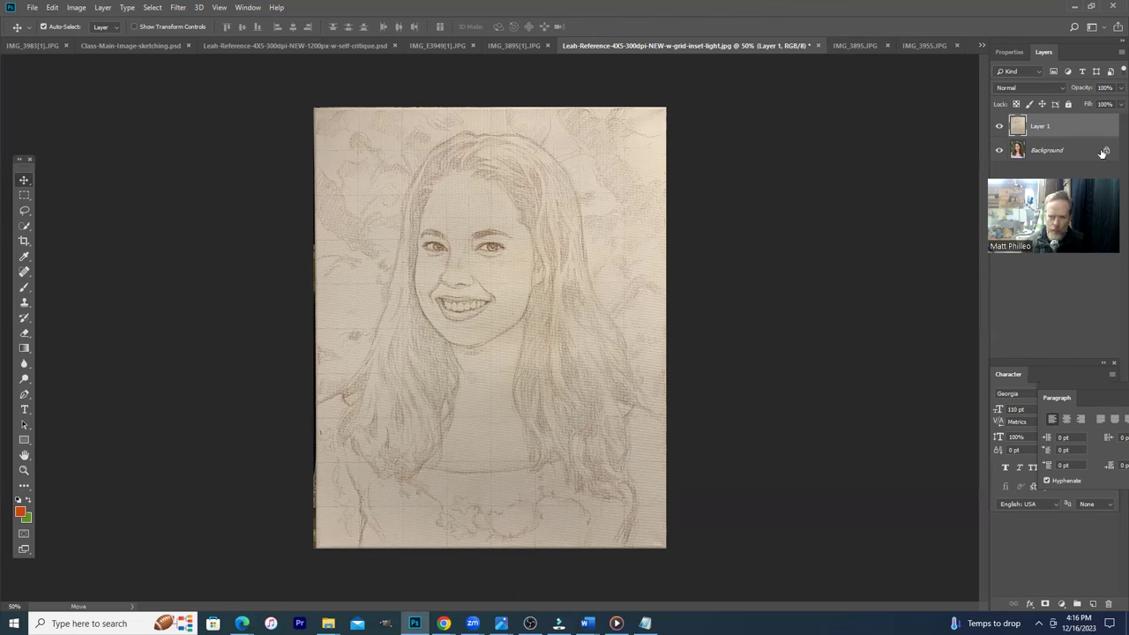
Step: Set the opacity of Layer 1 to 48% and shift the sketch slightly to align it with the portrait
left_click(1113, 89)
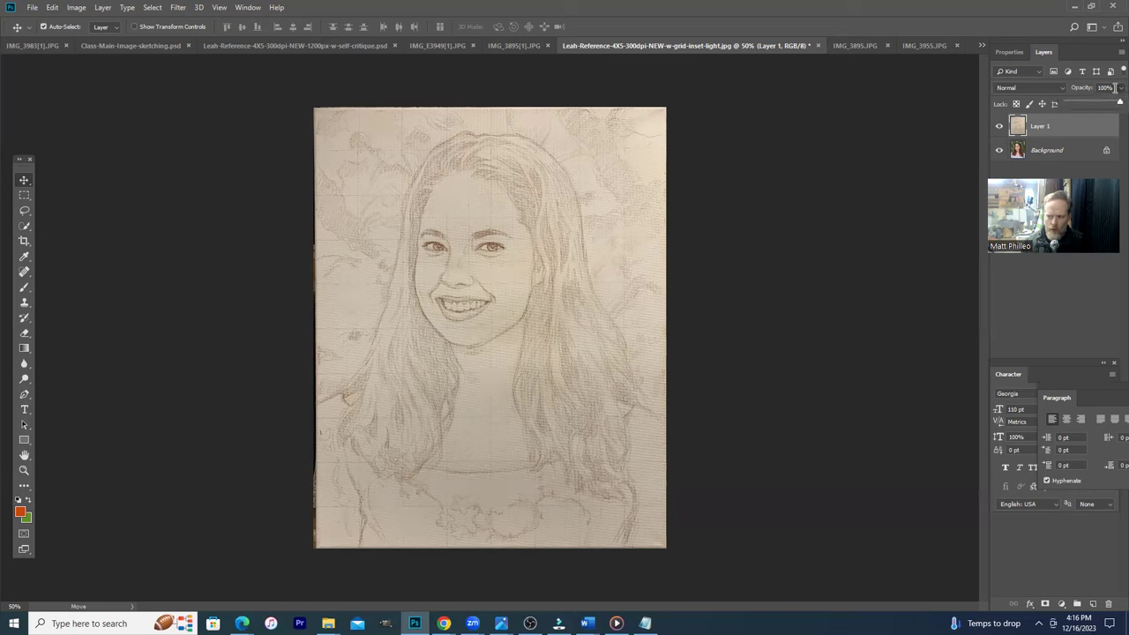
left_click_drag(1113, 104, 1092, 104)
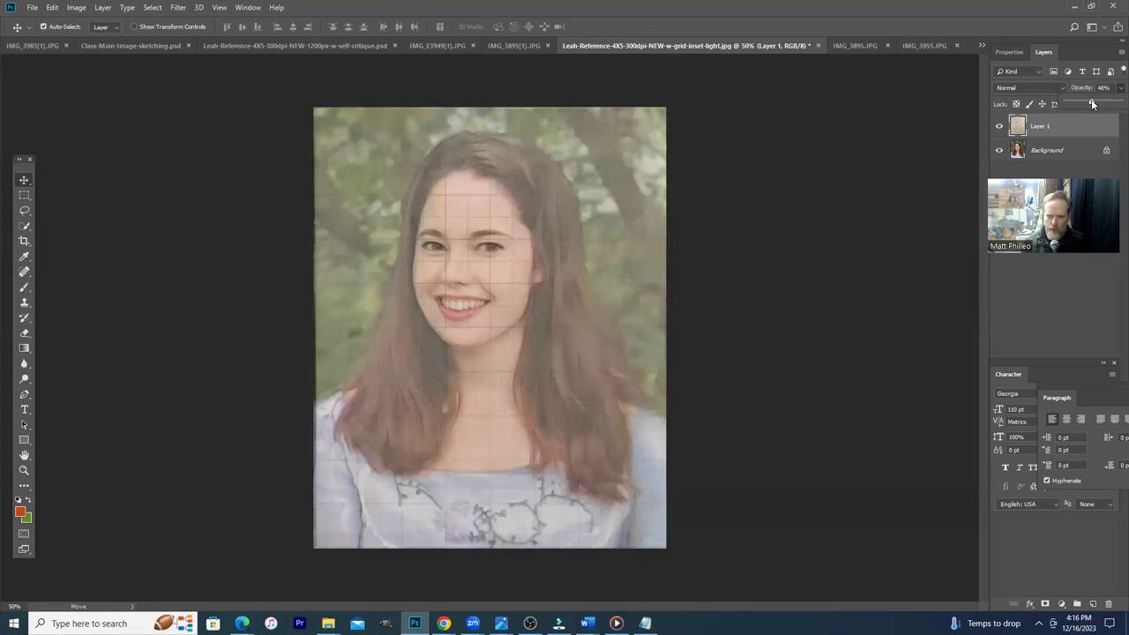
left_click(20, 182)
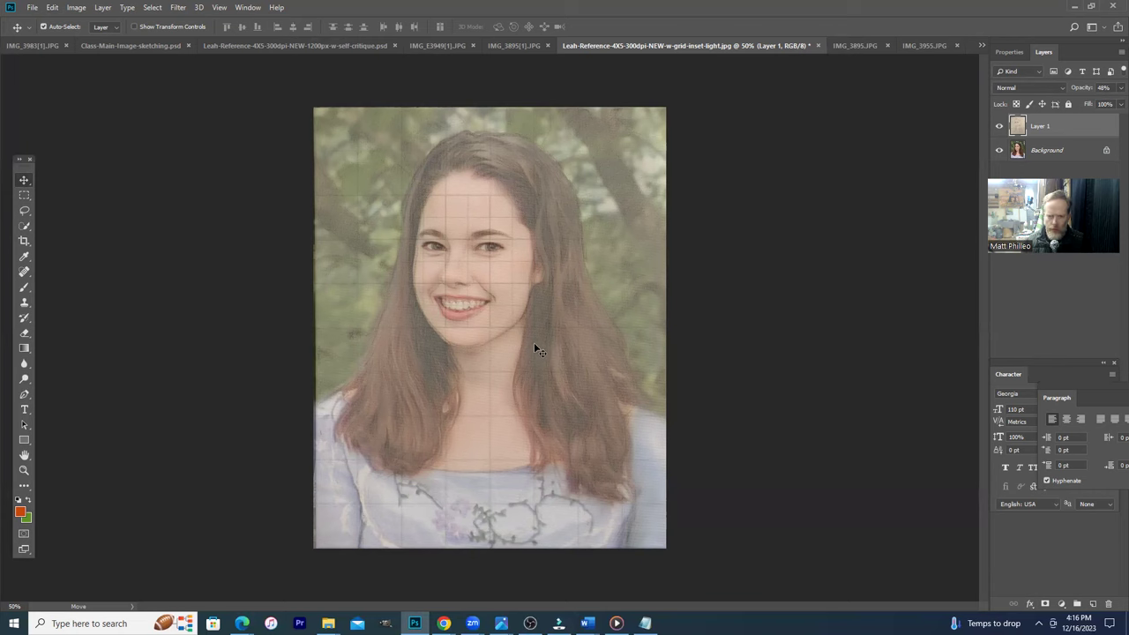
left_click_drag(535, 345, 550, 323)
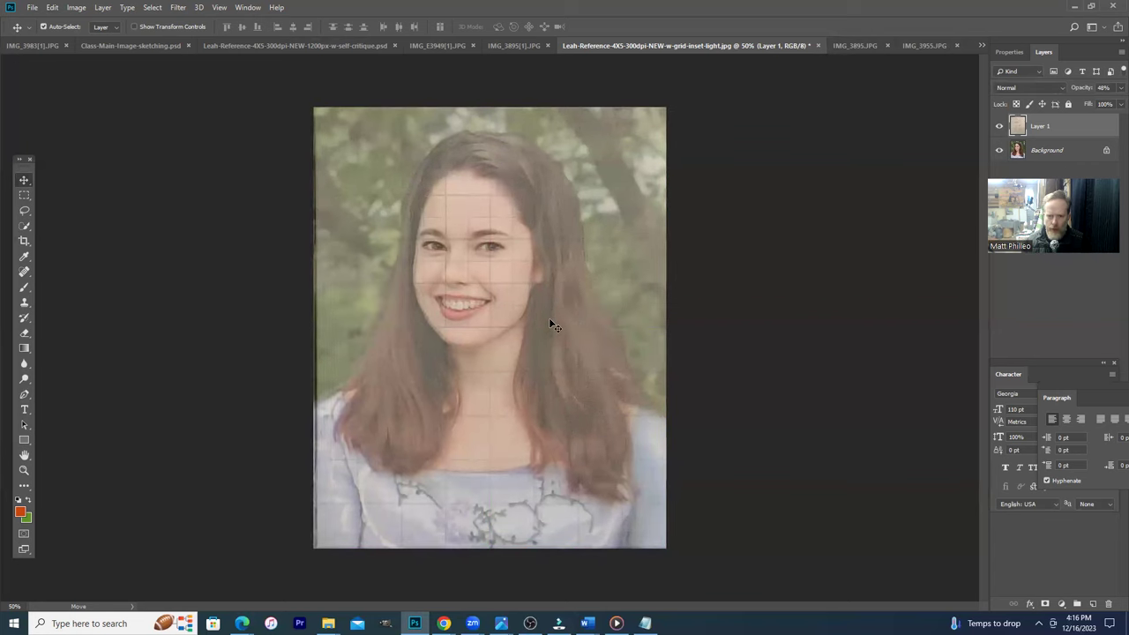
Step: Nudge Layer 1 slightly to the left so the sketch lines up with the reference portrait
key("Left")
key("Left")
key("Left")
key("Left")
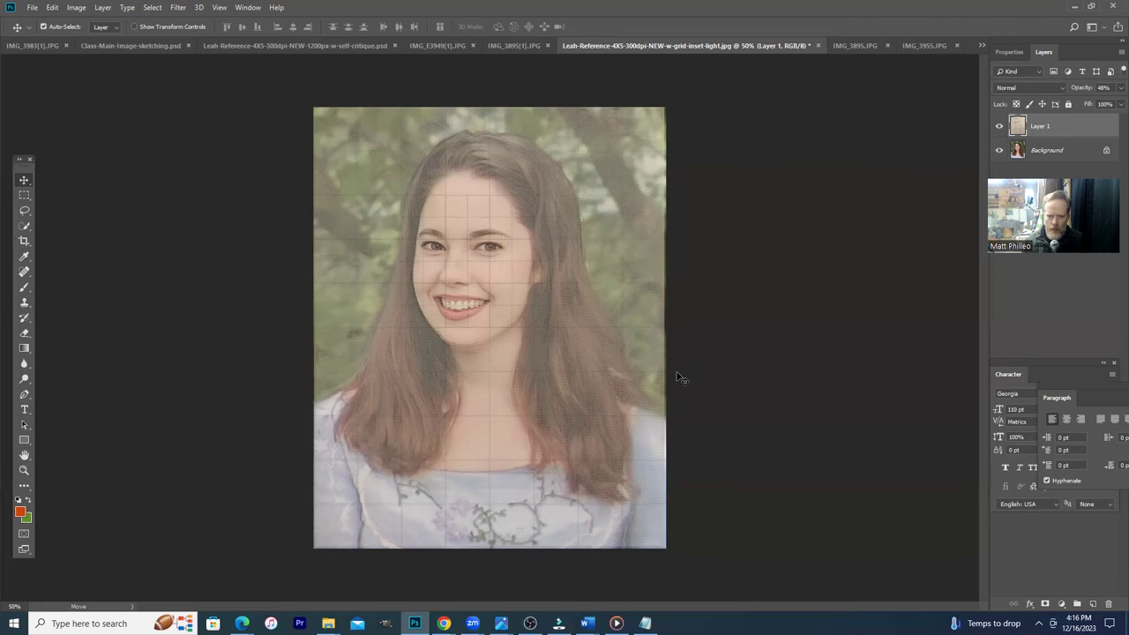
Step: Toggle the visibility of Layer 1 repeatedly at 100% zoom to compare the sketched face and hair with the photo
key("ctrl+plus")
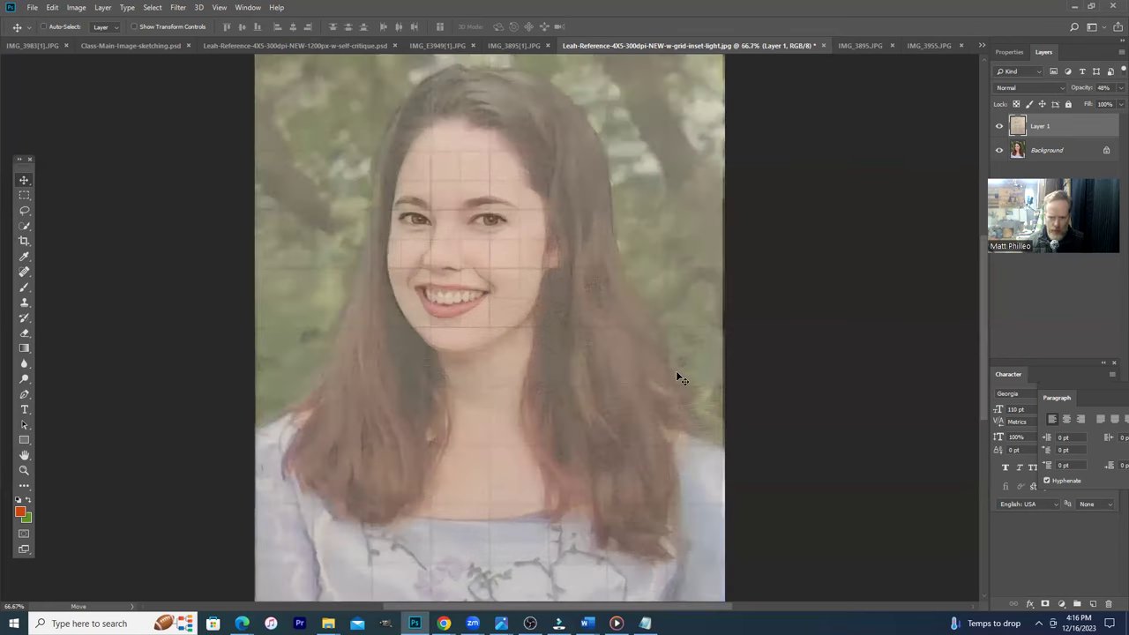
key("ctrl+plus")
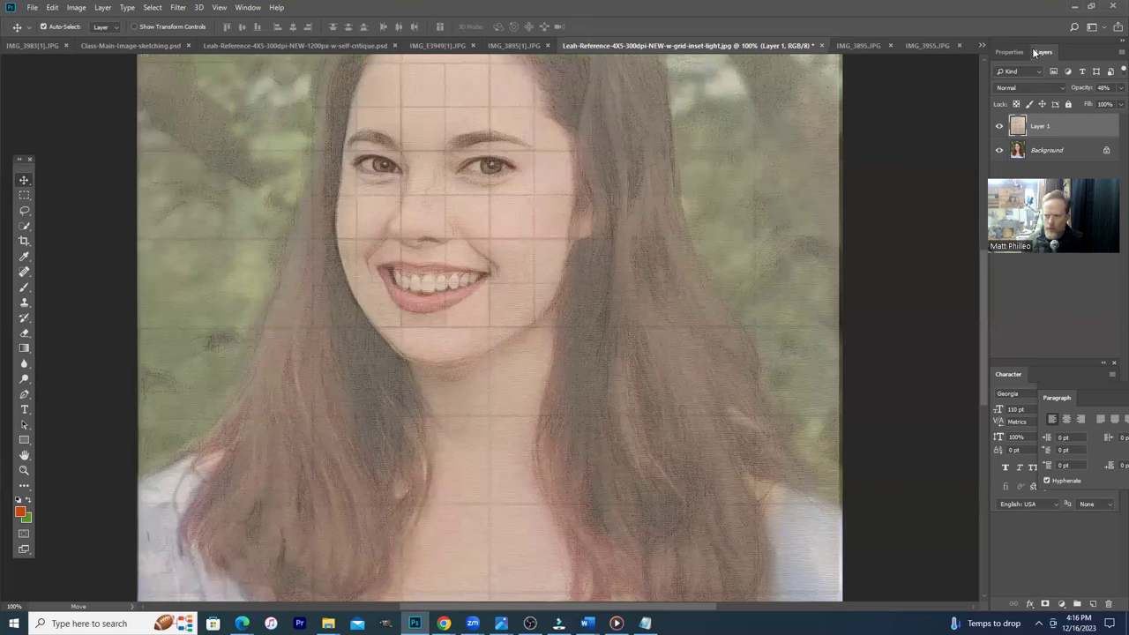
left_click(999, 128)
left_click(999, 128)
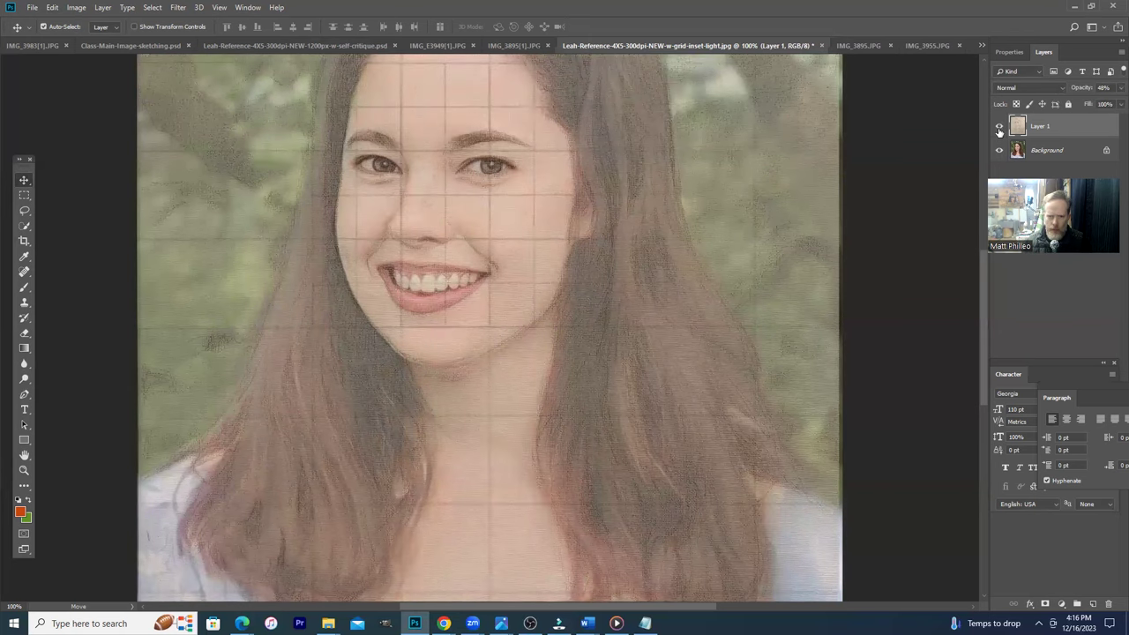
left_click(999, 128)
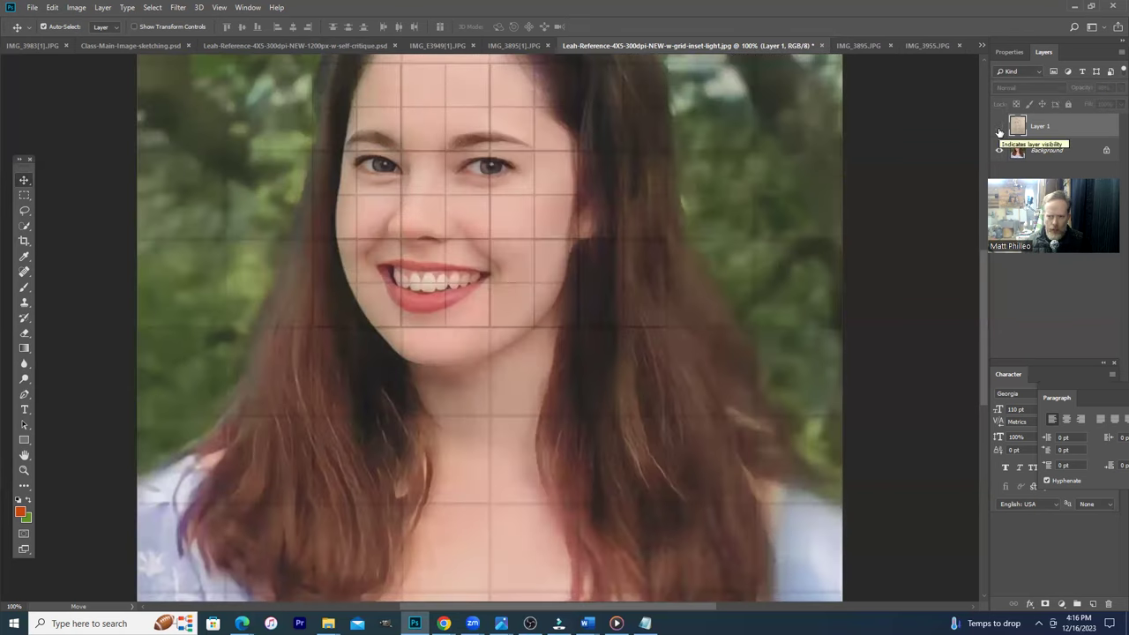
left_click(999, 130)
left_click(999, 130)
left_click(999, 130)
left_click(999, 130)
left_click(999, 130)
left_click(1000, 129)
left_click(999, 129)
left_click(999, 130)
left_click(1000, 130)
left_click(1000, 130)
left_click(999, 130)
left_click(999, 130)
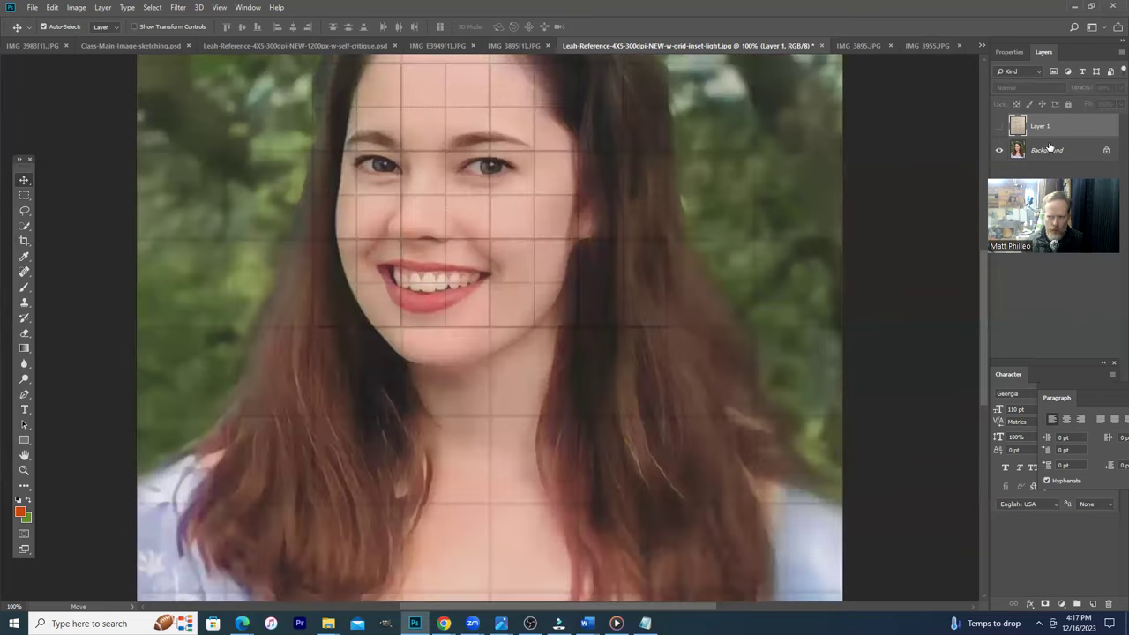
left_click(999, 130)
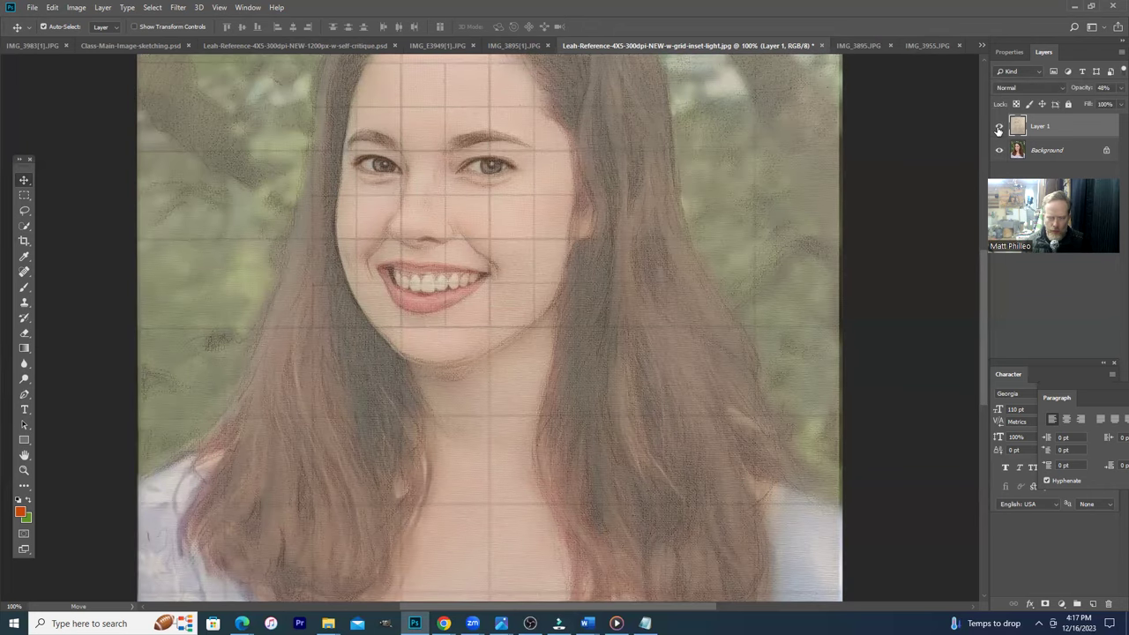
left_click(1000, 130)
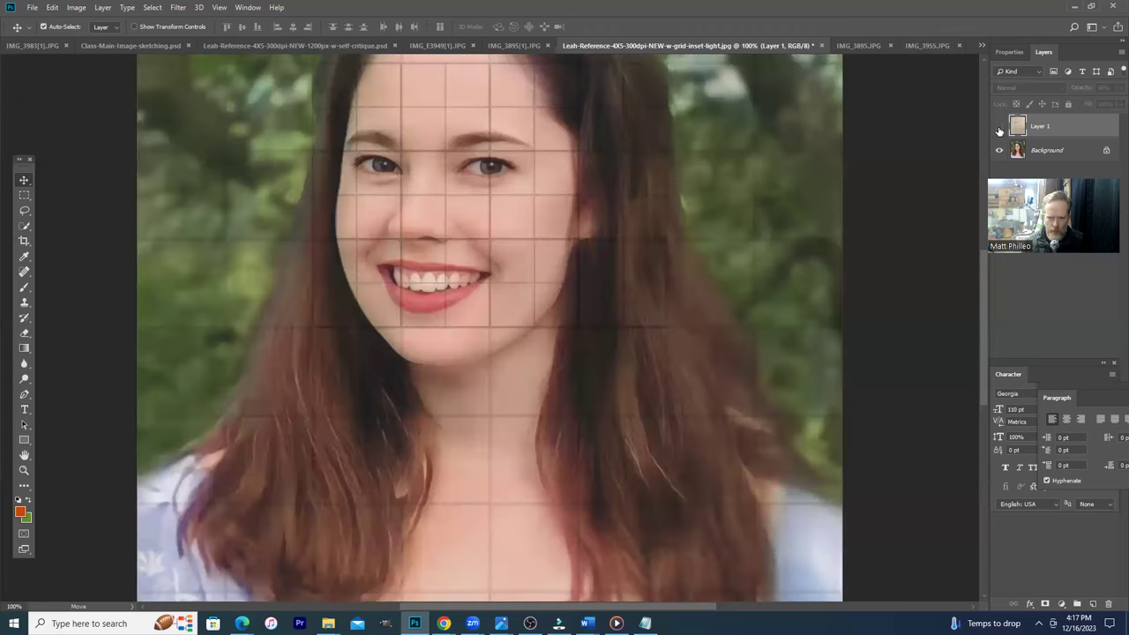
left_click(999, 129)
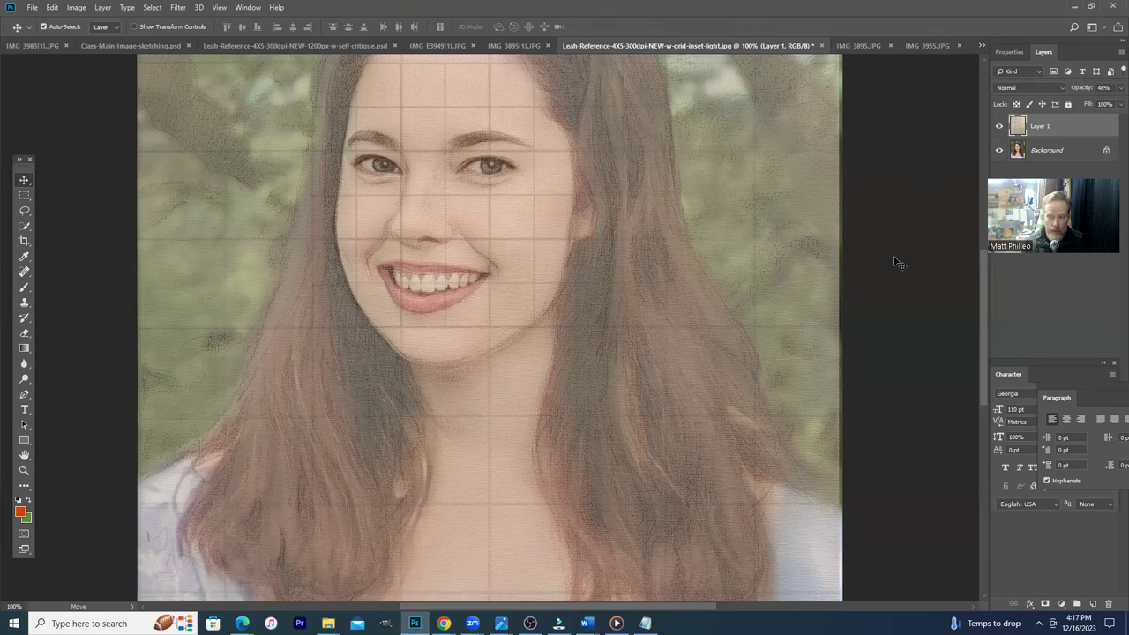
left_click(1000, 130)
left_click(1000, 130)
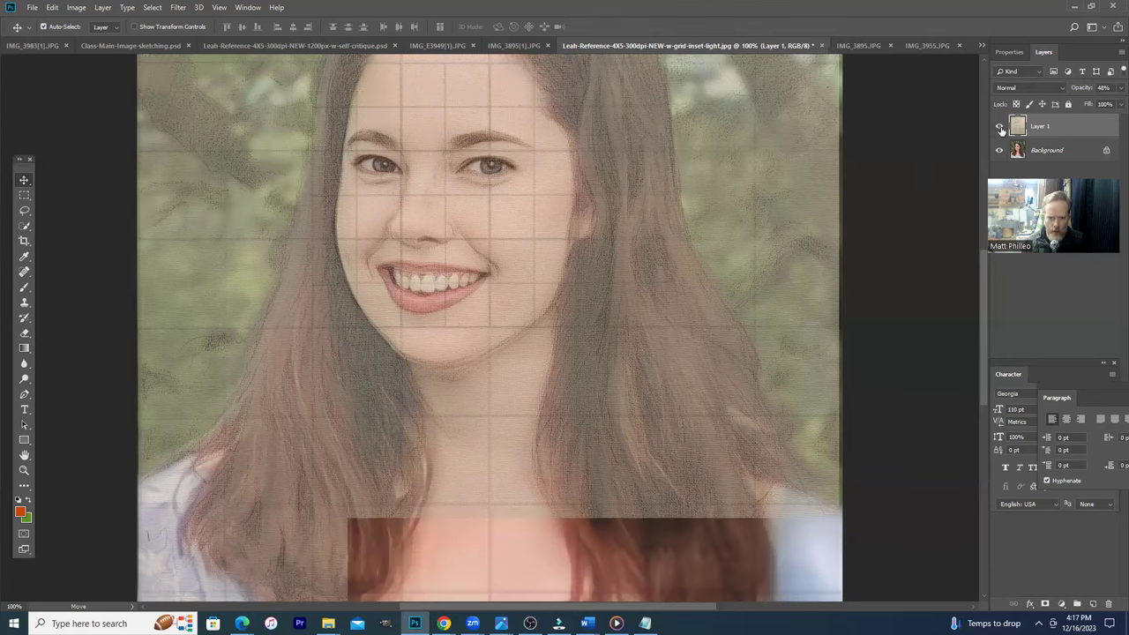
left_click(1000, 130)
left_click(1000, 130)
left_click(1000, 130)
left_click(1000, 129)
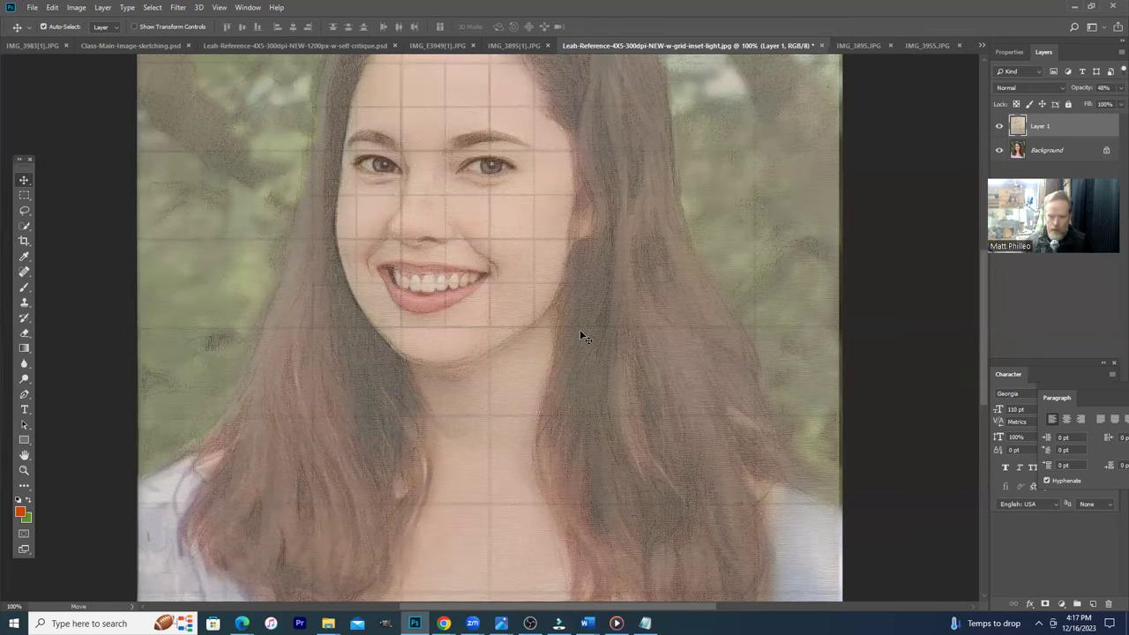
Step: Scale the height of Layer 1 down to 99.80% from its bottom edge and apply the transformation
key("ctrl+z")
key("ctrl+minus")
key("ctrl+minus")
key("ctrl+minus")
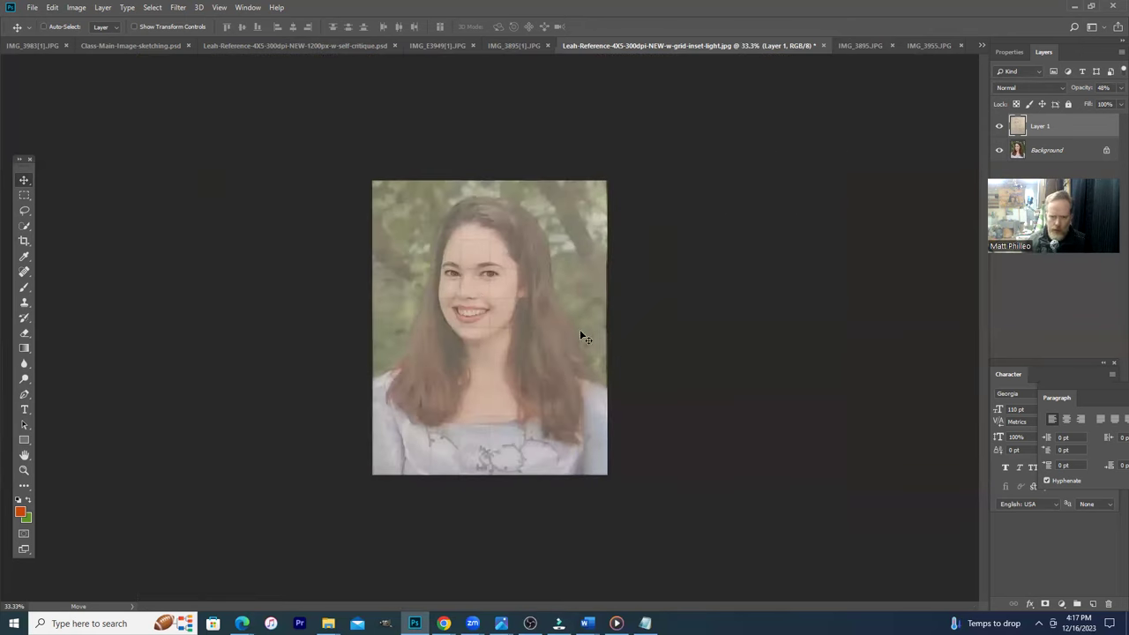
left_click(32, 7)
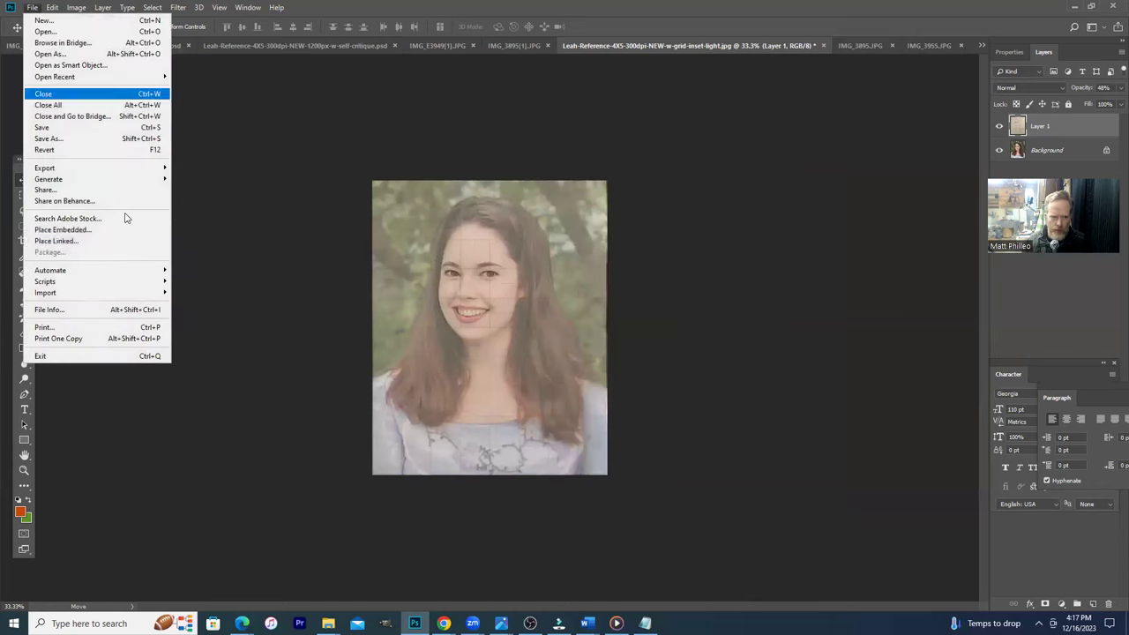
mouse_move(52, 7)
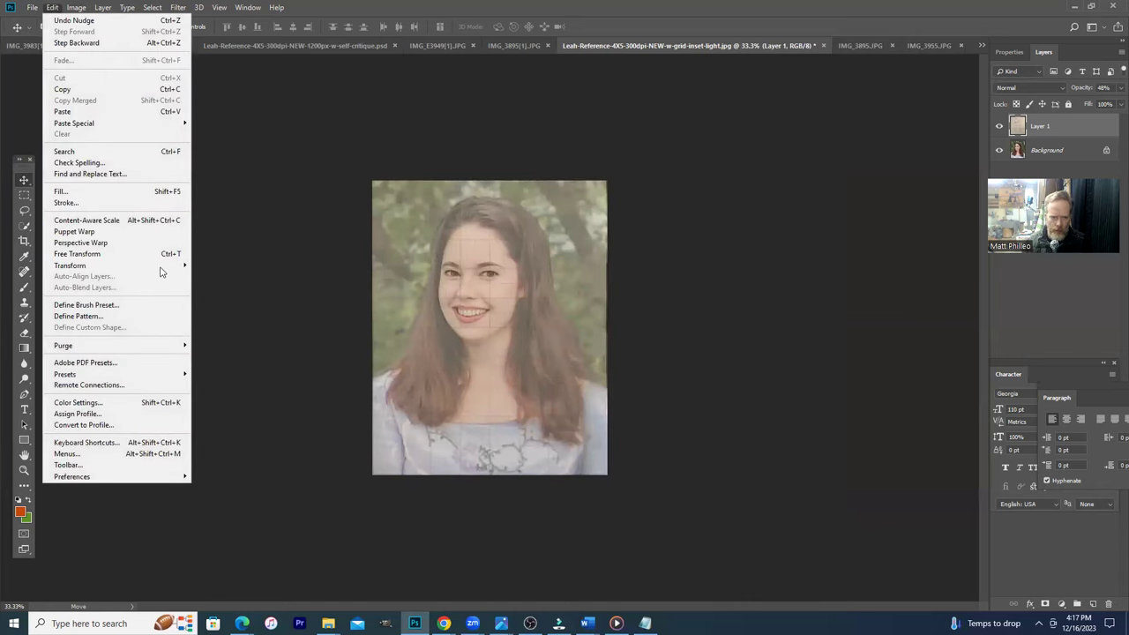
mouse_move(158, 265)
left_click(212, 279)
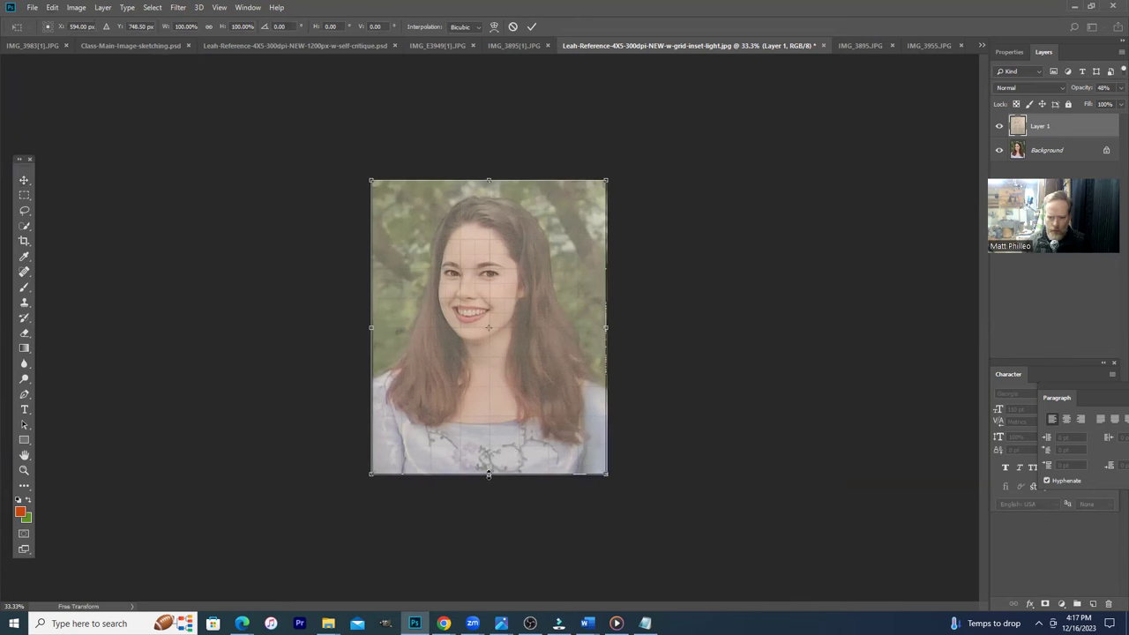
left_click_drag(487, 472, 487, 472)
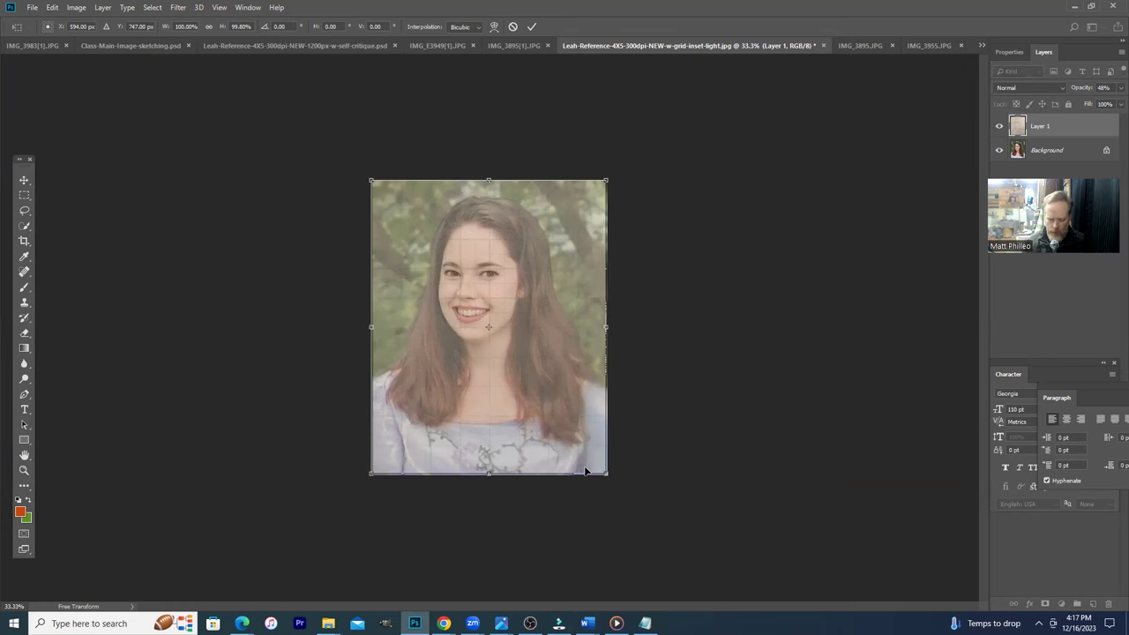
key("ctrl+plus")
key("ctrl+plus")
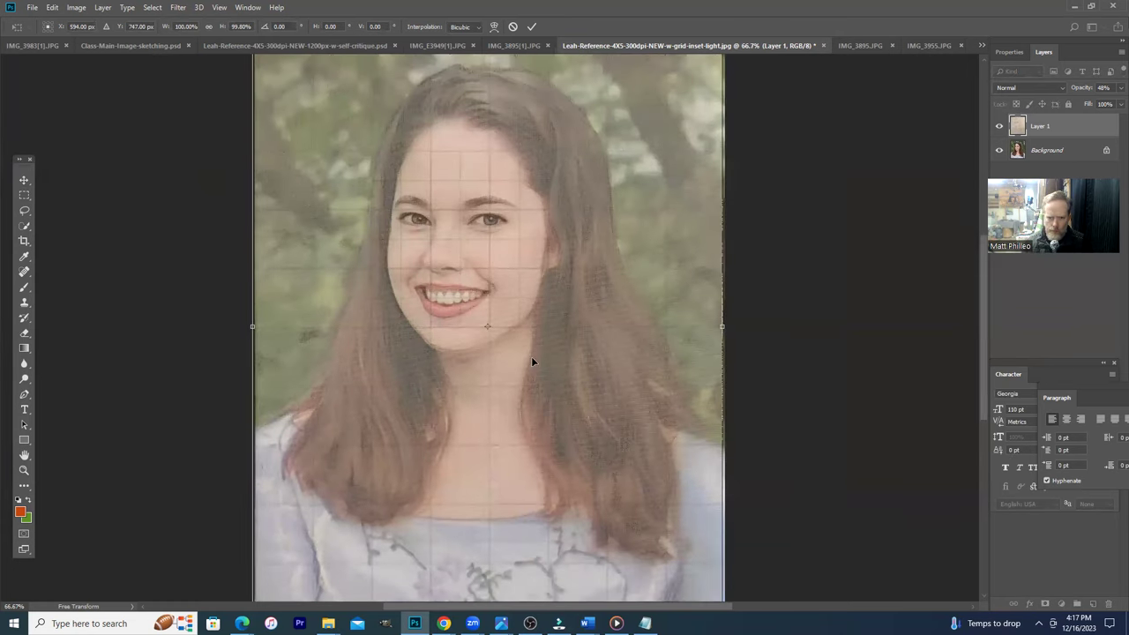
left_click(25, 187)
left_click(519, 233)
Step: Toggle Layer 1 on and off to check how the rescaled sketch matches the facial features in the photo
left_click(999, 127)
left_click(999, 127)
left_click(999, 127)
left_click(1000, 127)
left_click(999, 127)
left_click(999, 127)
key("ctrl+plus")
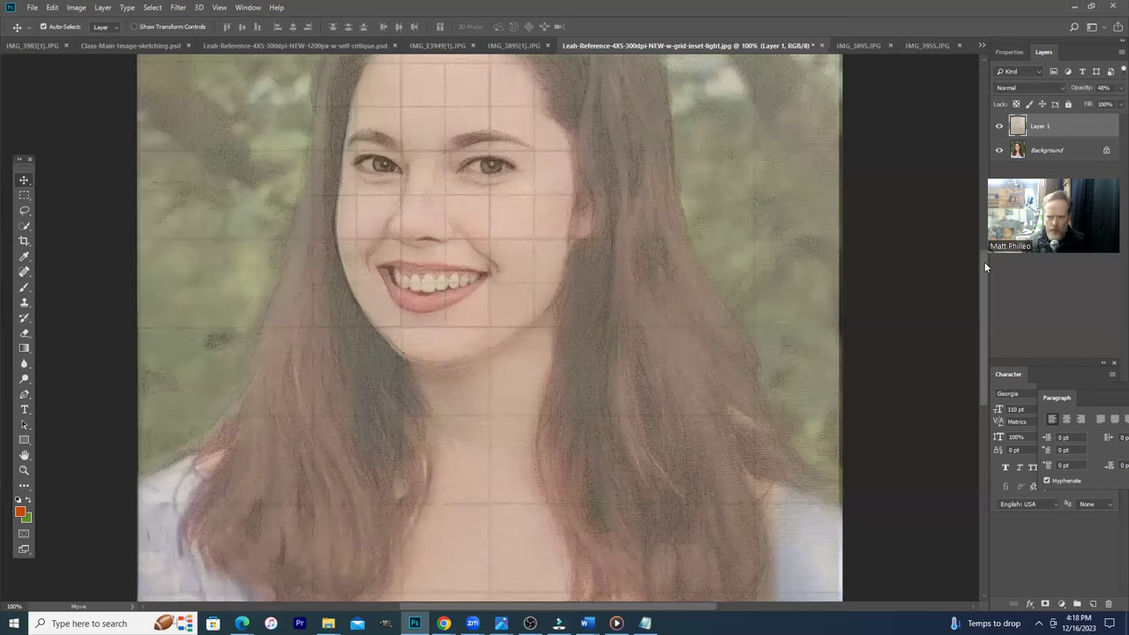
left_click(999, 127)
left_click(999, 127)
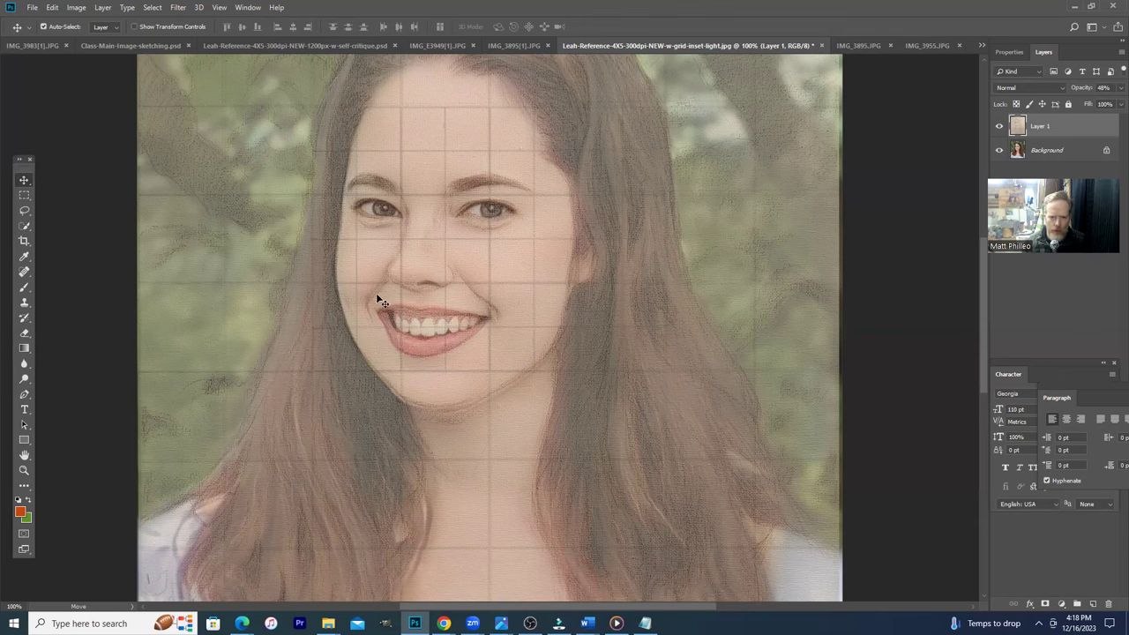
left_click(999, 127)
left_click(999, 127)
left_click(1000, 127)
left_click(999, 126)
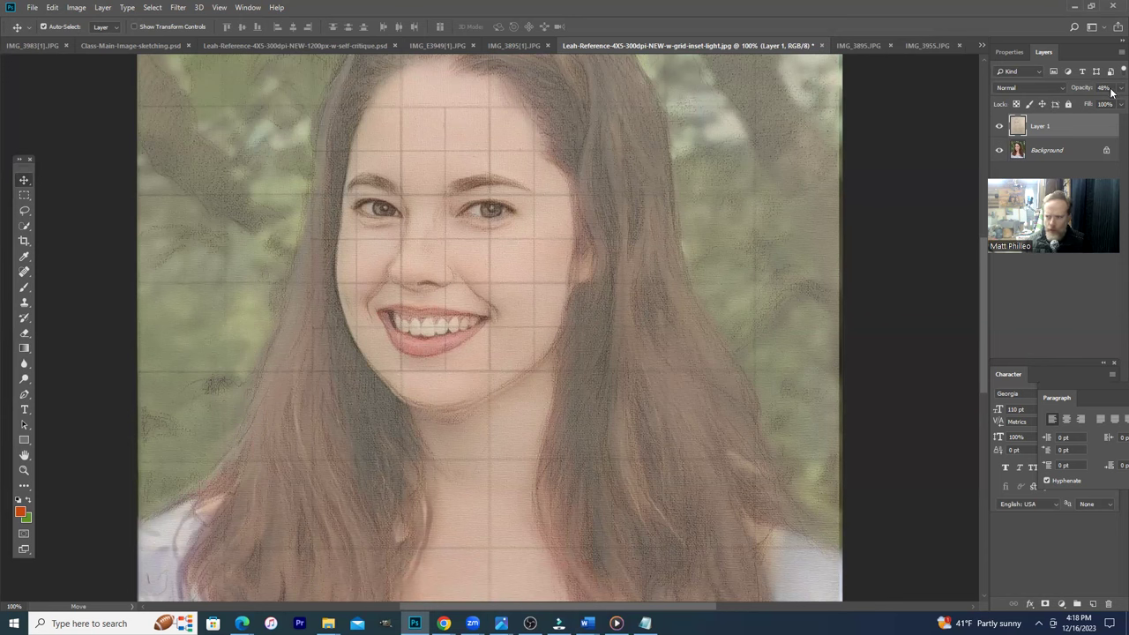
Step: Set the opacity of Layer 1 to 59%
left_click(1119, 88)
left_click(1107, 104)
left_click_drag(1107, 104, 1098, 104)
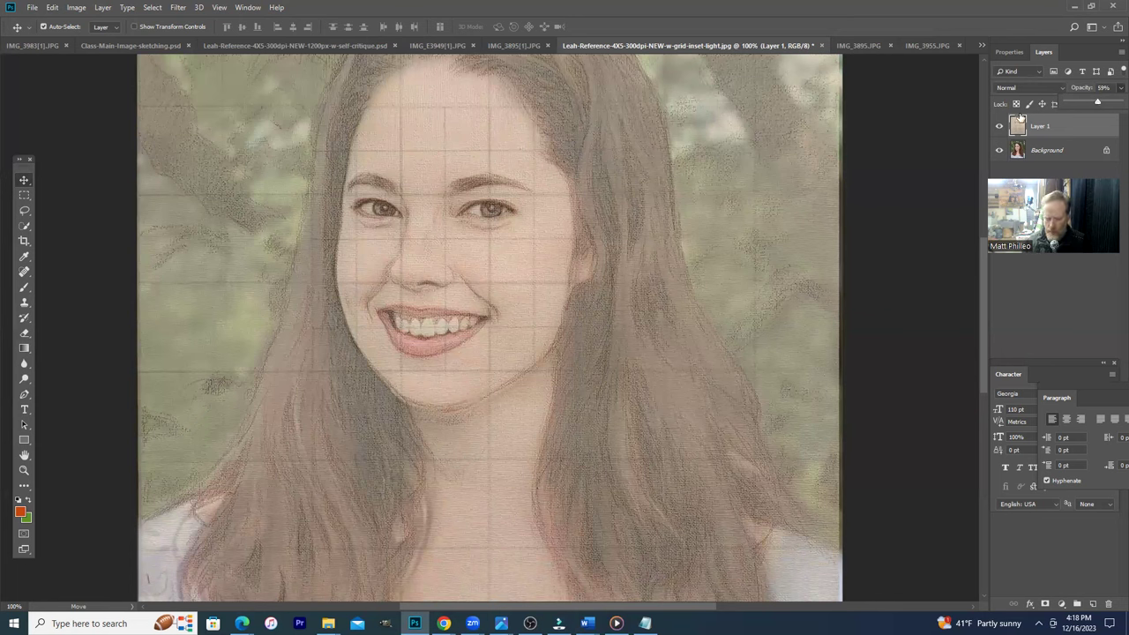
left_click(81, 196)
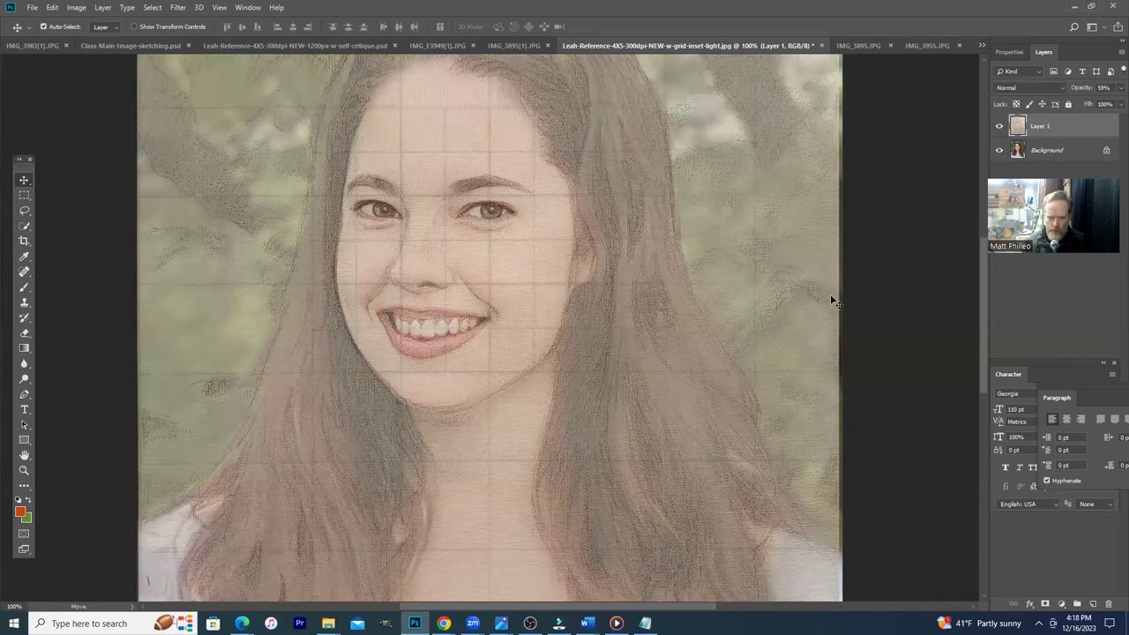
Step: Compare the 59% opacity sketch with the reference by repeatedly hiding and showing Layer 1, examining the face and chin
left_click(1000, 129)
left_click(1000, 129)
left_click(1000, 129)
left_click(1000, 129)
left_click(1000, 129)
left_click(1000, 129)
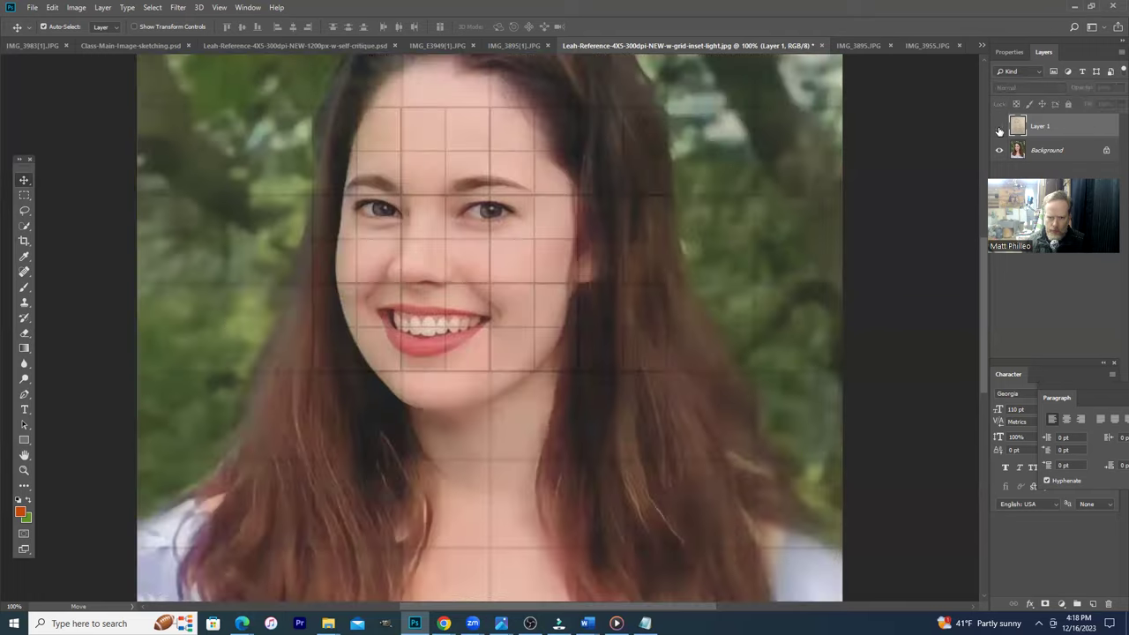
left_click(1000, 129)
left_click(1000, 129)
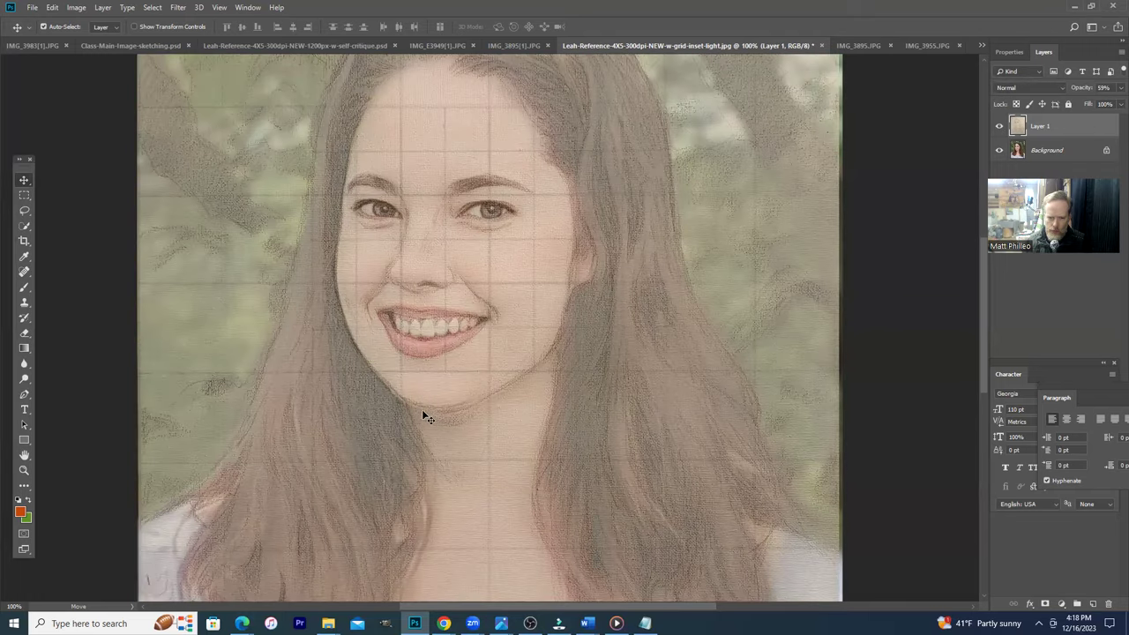
left_click(999, 128)
left_click(999, 128)
left_click(1000, 128)
left_click(999, 128)
left_click(999, 128)
left_click(999, 128)
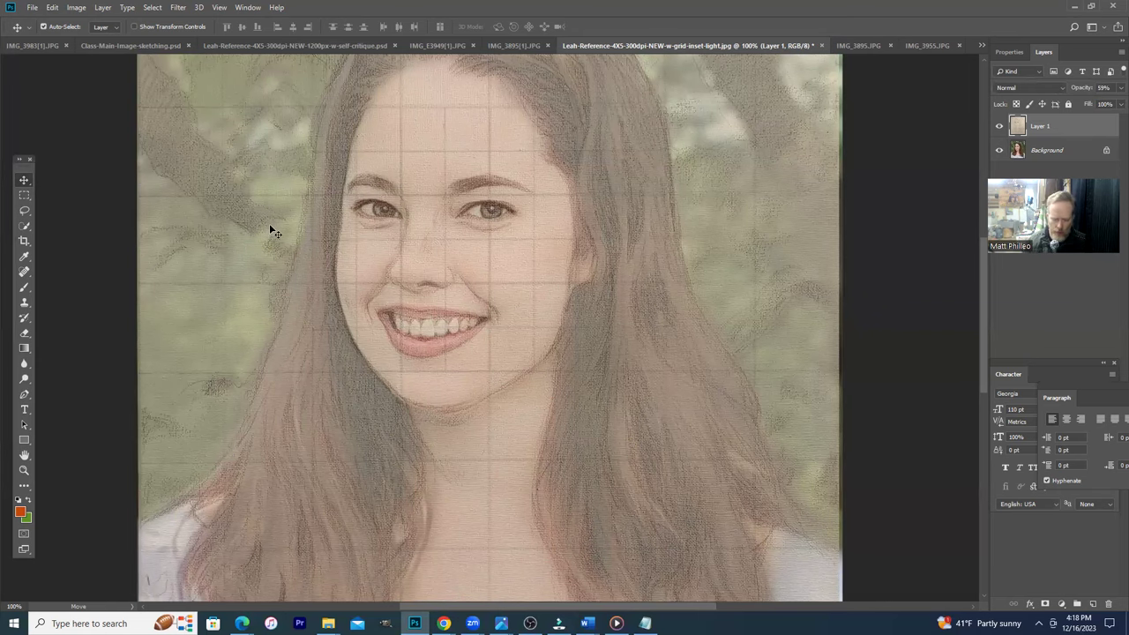
Step: Scale the height of Layer 1 to 99.47% by moving its bottom edge up, and apply the transformation
key("ctrl+minus")
key("ctrl+minus")
left_click(52, 7)
mouse_move(173, 268)
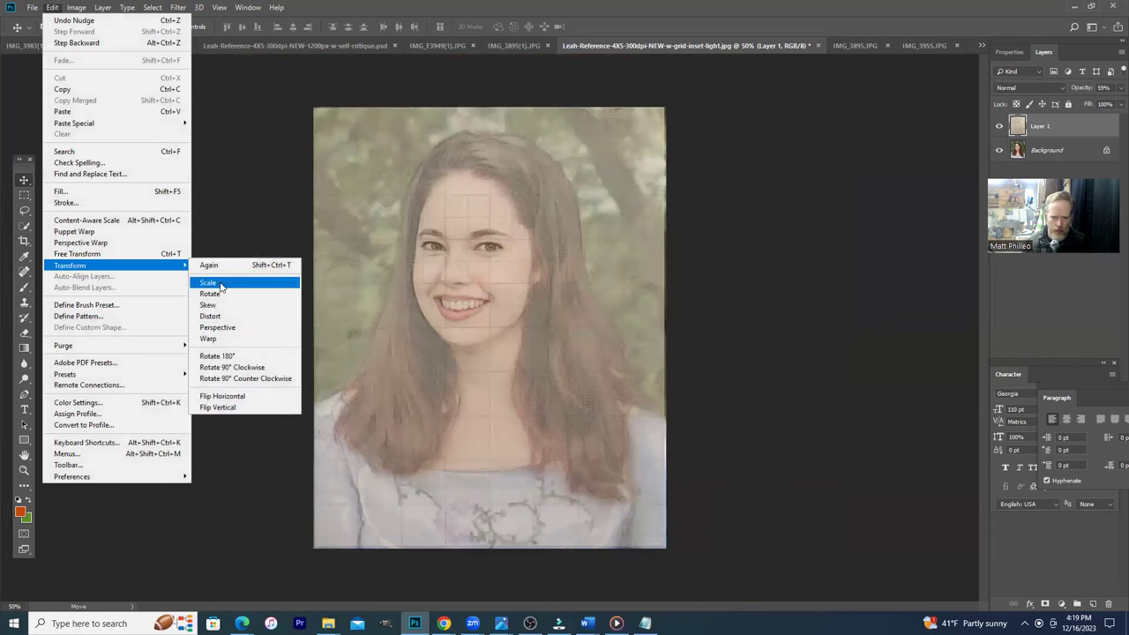
left_click(220, 283)
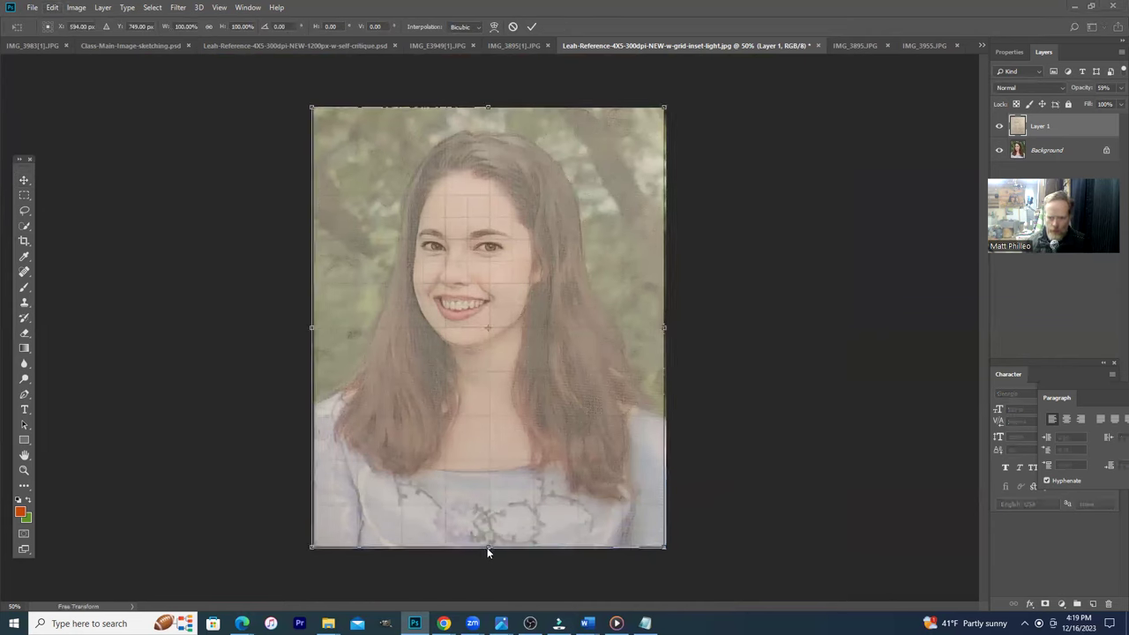
left_click(51, 8)
mouse_move(110, 266)
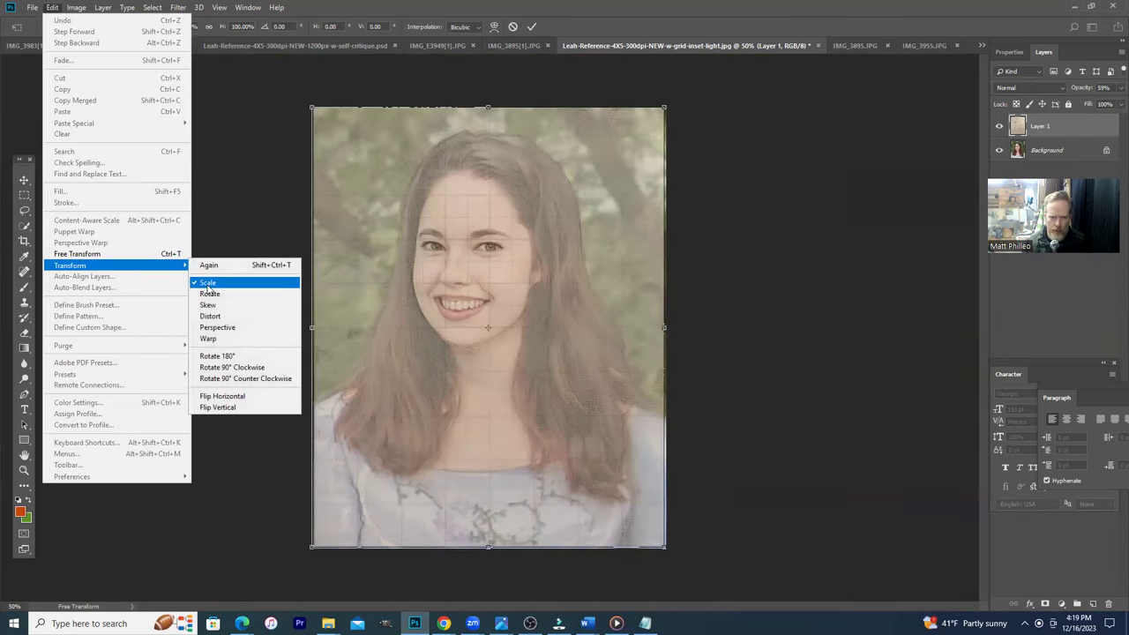
left_click(209, 288)
left_click(53, 9)
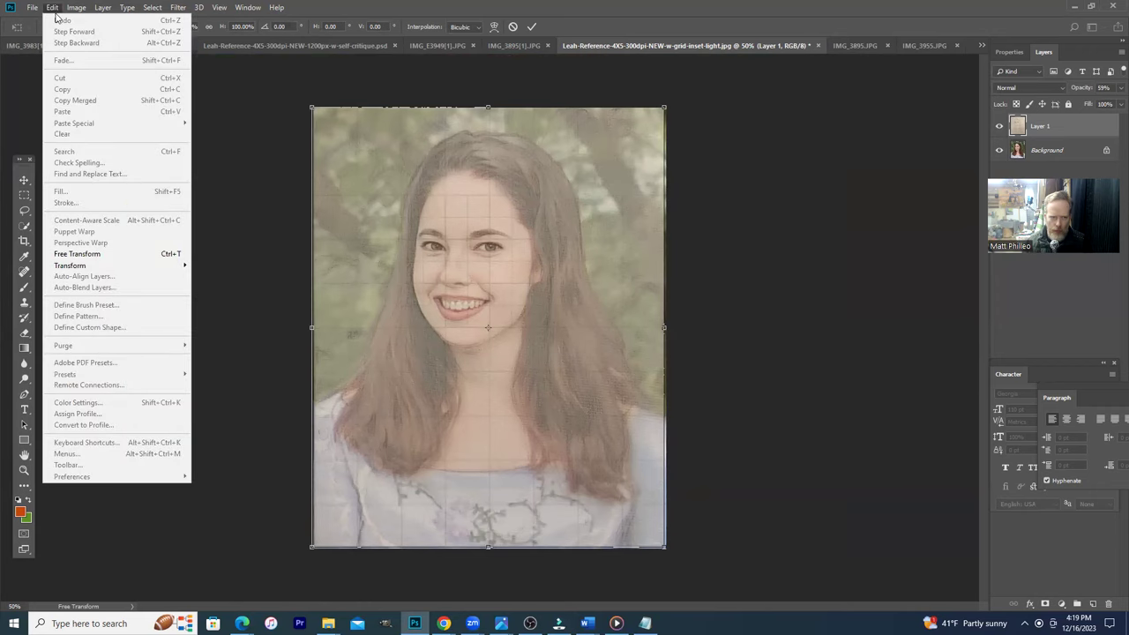
mouse_move(88, 267)
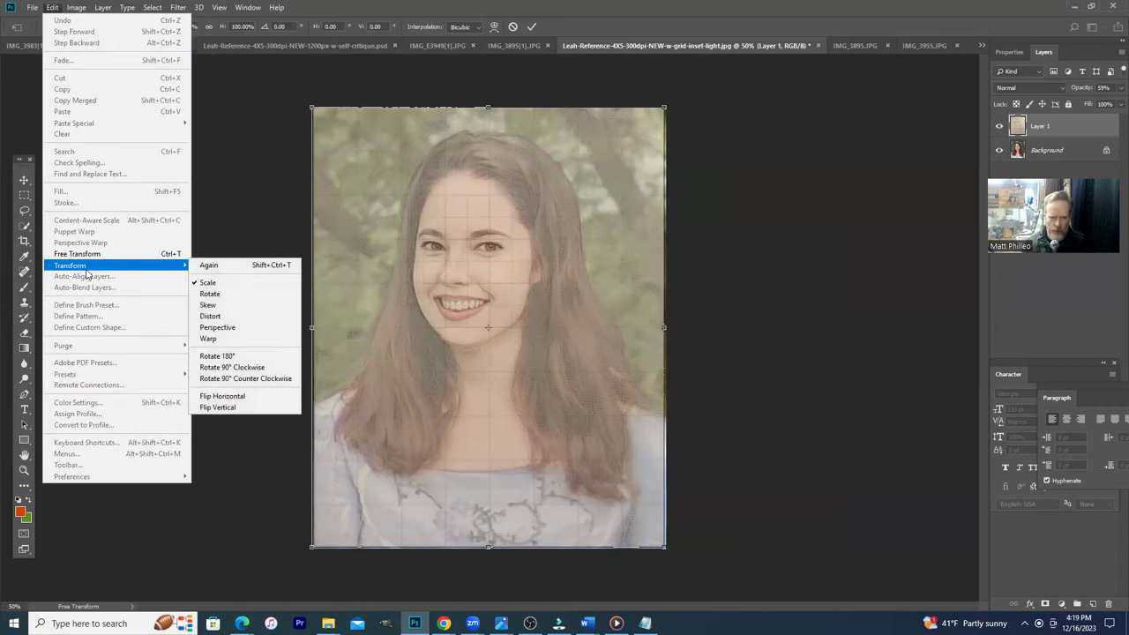
left_click(212, 286)
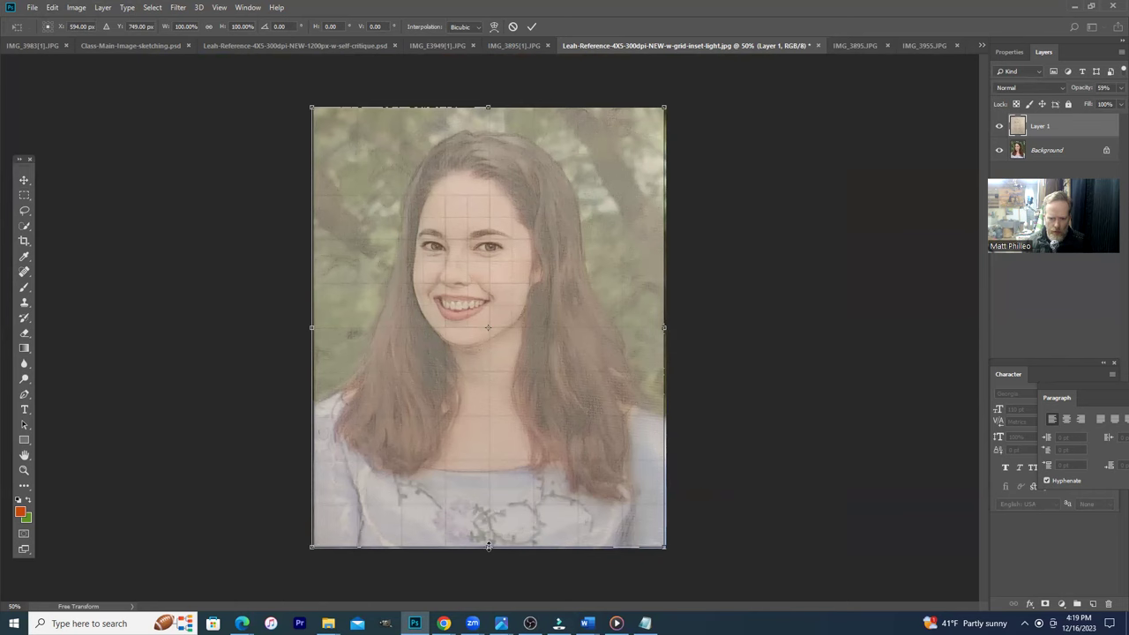
left_click_drag(488, 546, 489, 544)
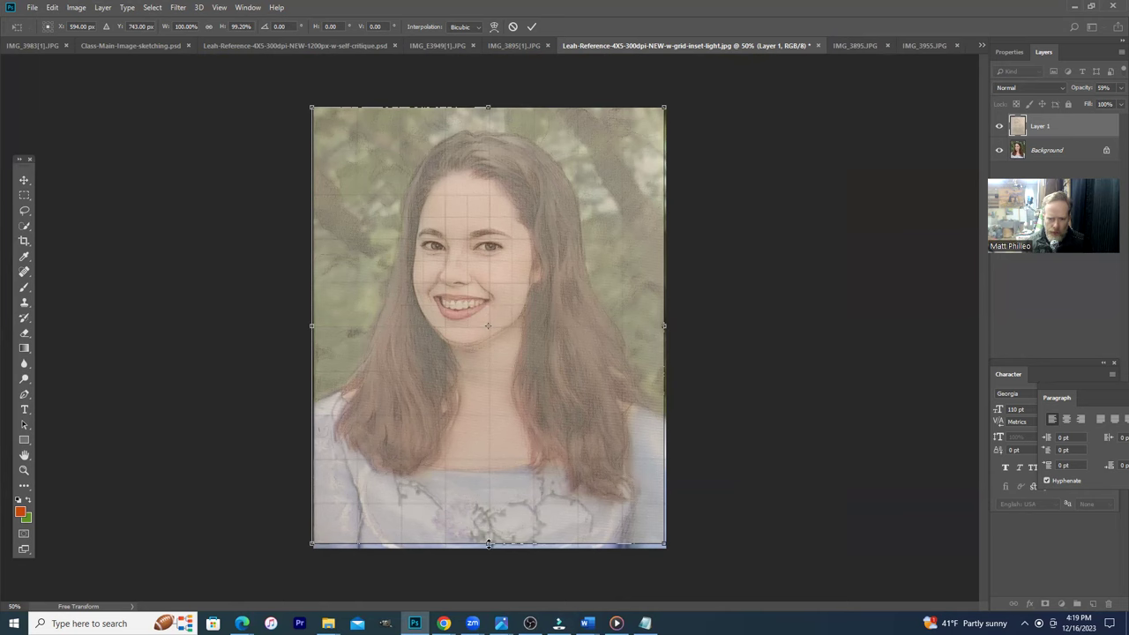
left_click_drag(488, 544, 446, 529)
left_click(28, 188)
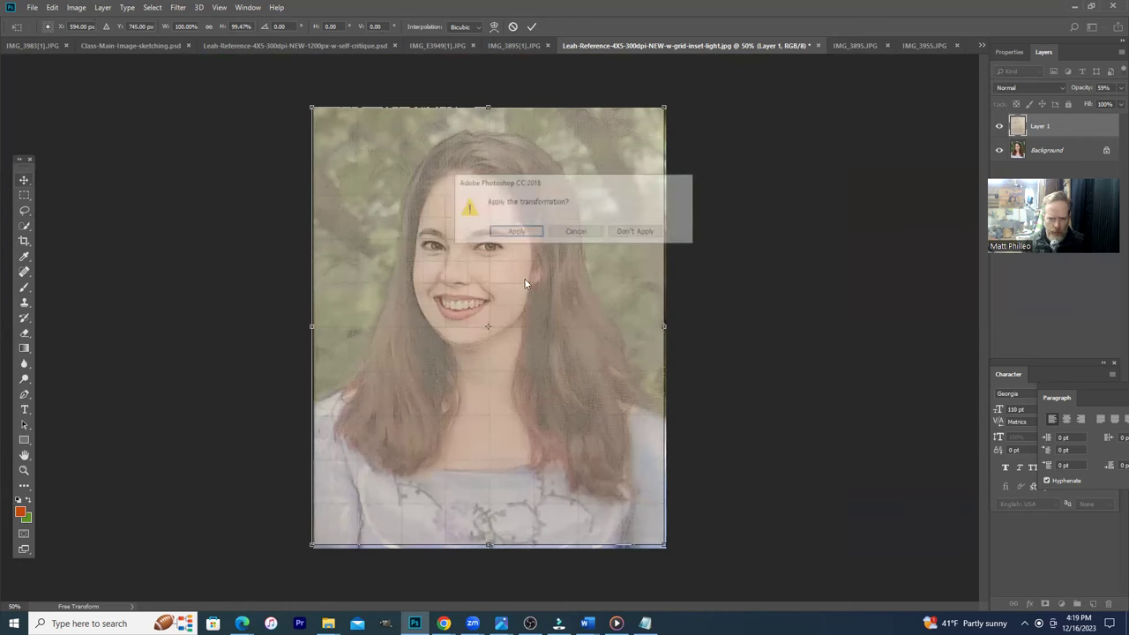
left_click(509, 232)
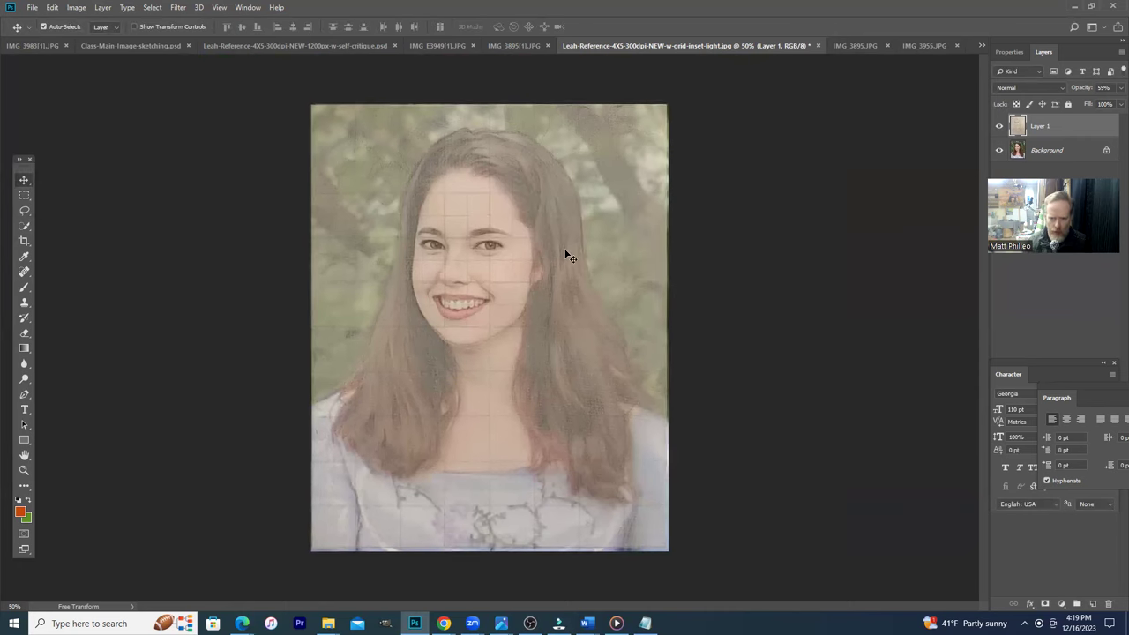
key("ctrl+plus")
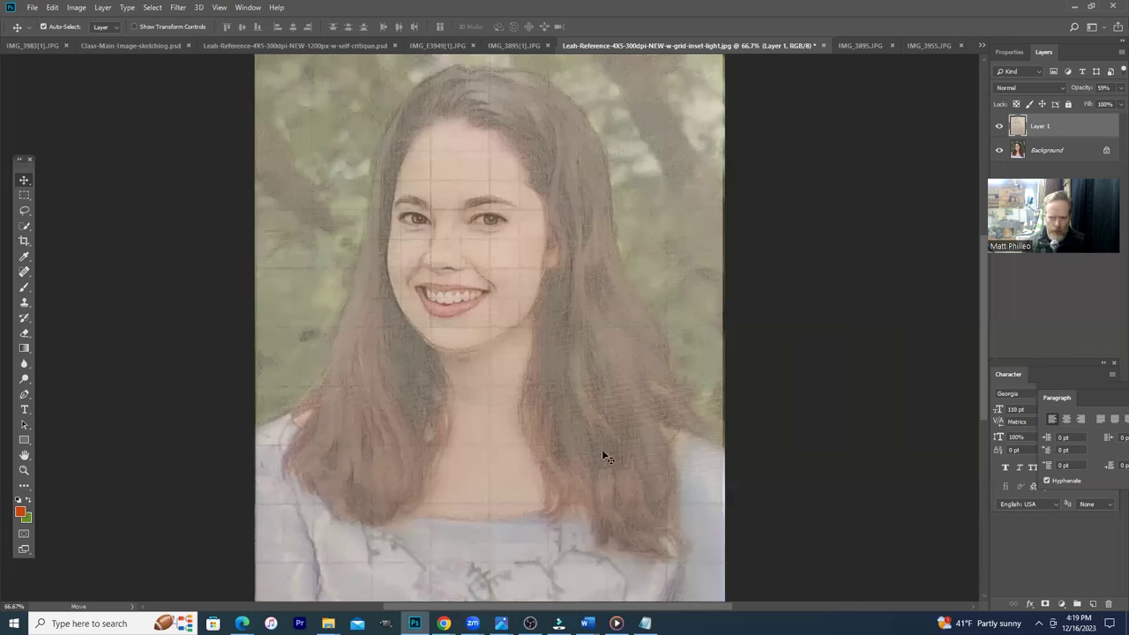
Step: Inspect the overlay's mouth and chin up close, and hide and show Layer 1 to compare the sketch with the photo
key("ctrl+plus")
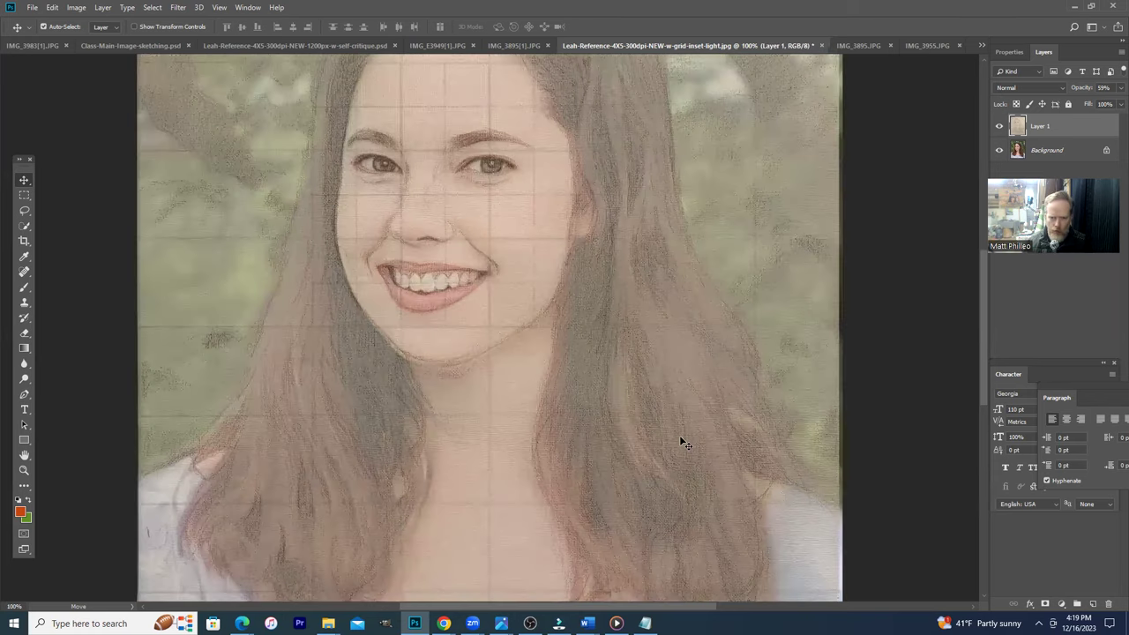
key("ctrl+plus")
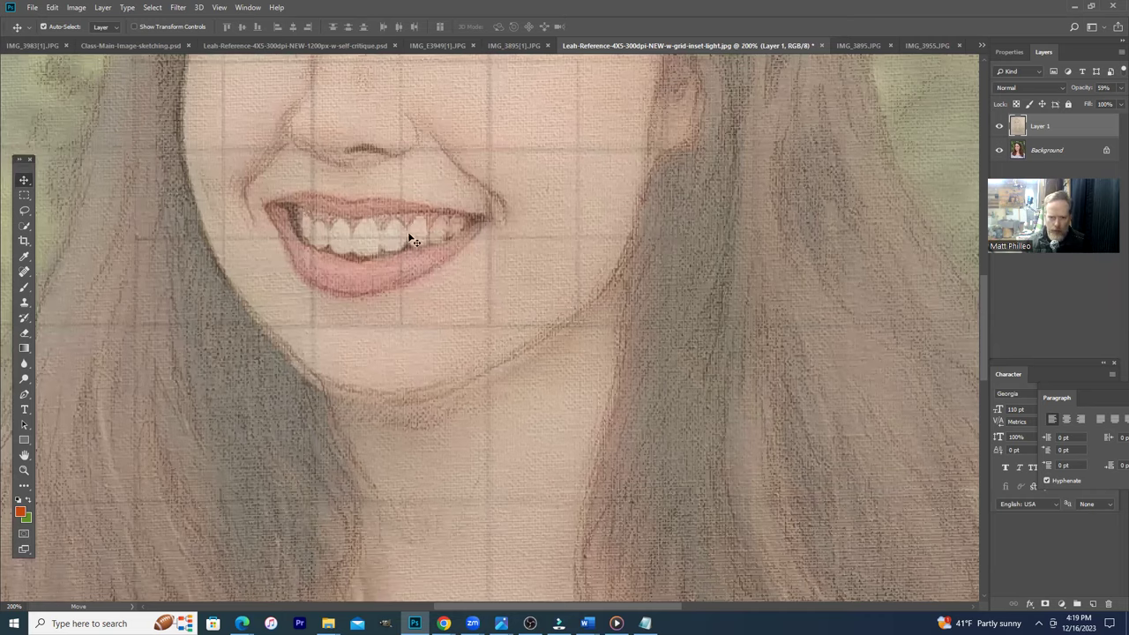
key("ctrl+minus")
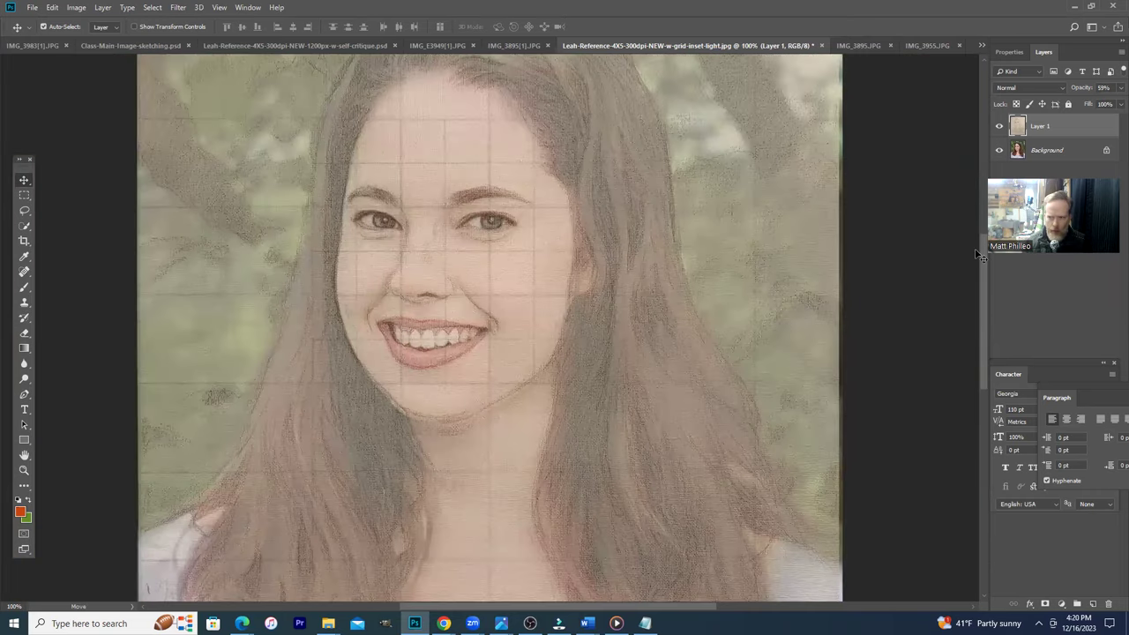
left_click(1000, 128)
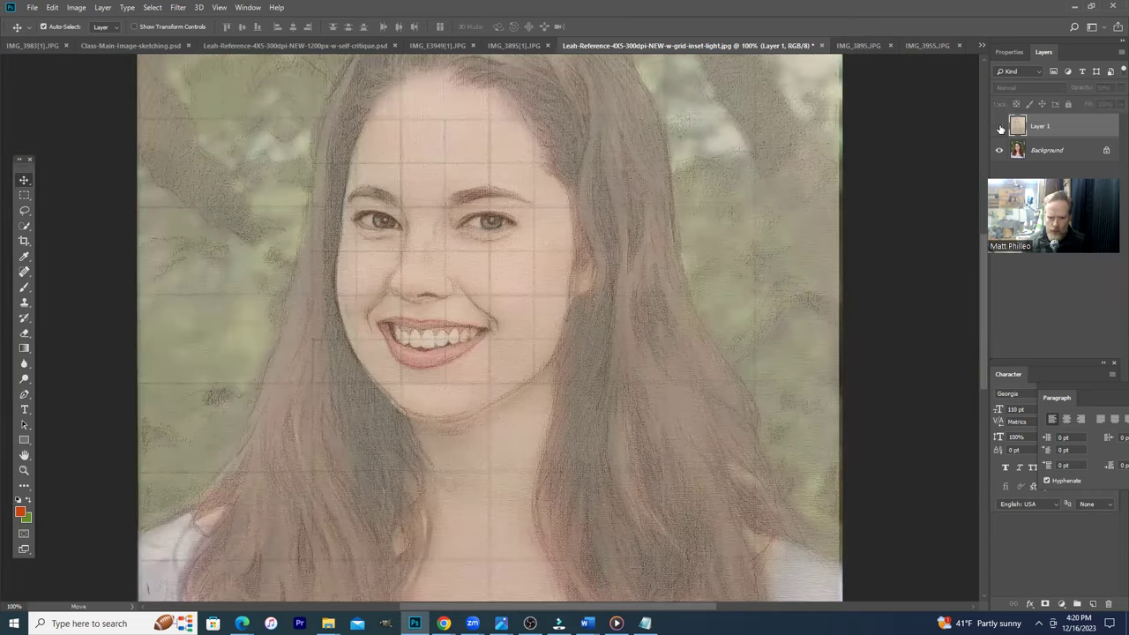
left_click(1000, 128)
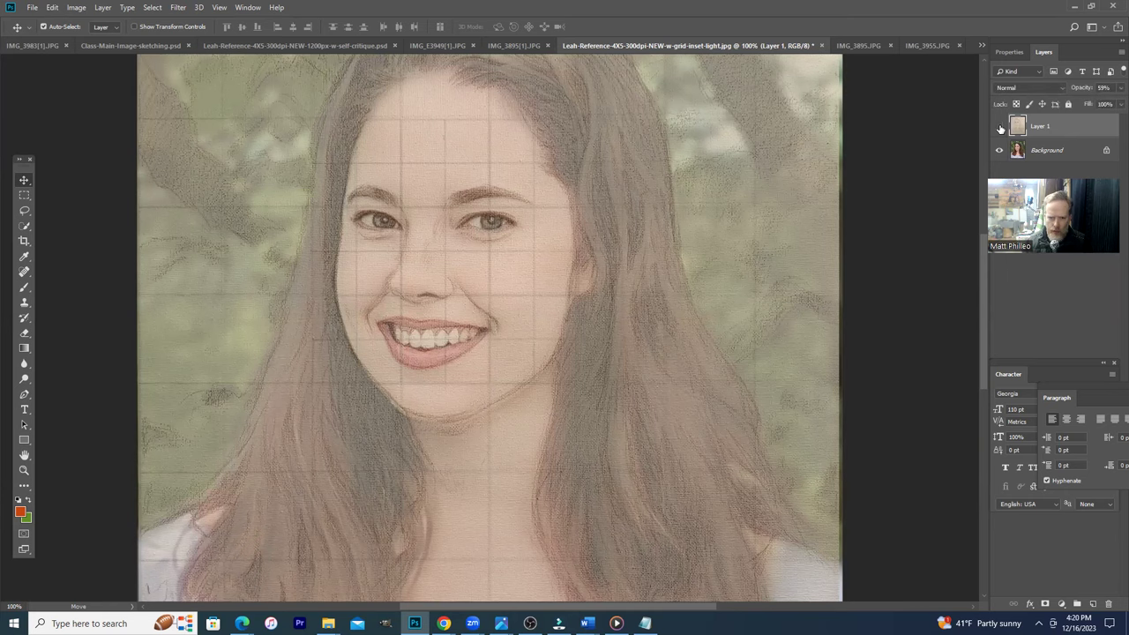
left_click(1000, 128)
left_click(1000, 128)
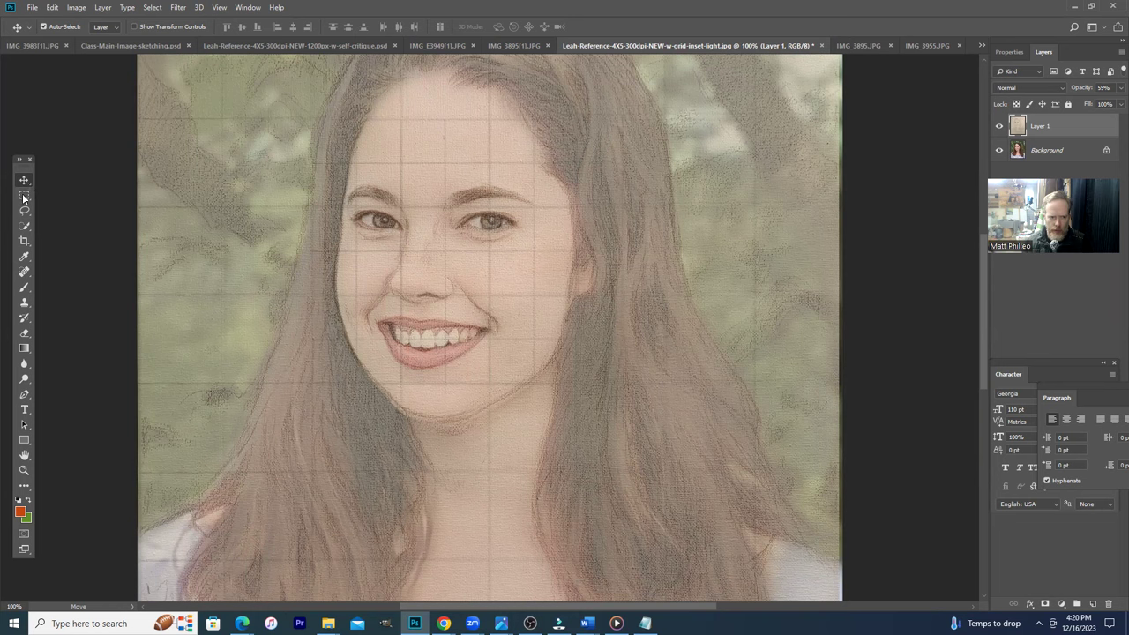
Step: Reselect Layer 1 and repeatedly toggle its visibility to compare the sketched face and hair outline with the reference photo
left_click(887, 246)
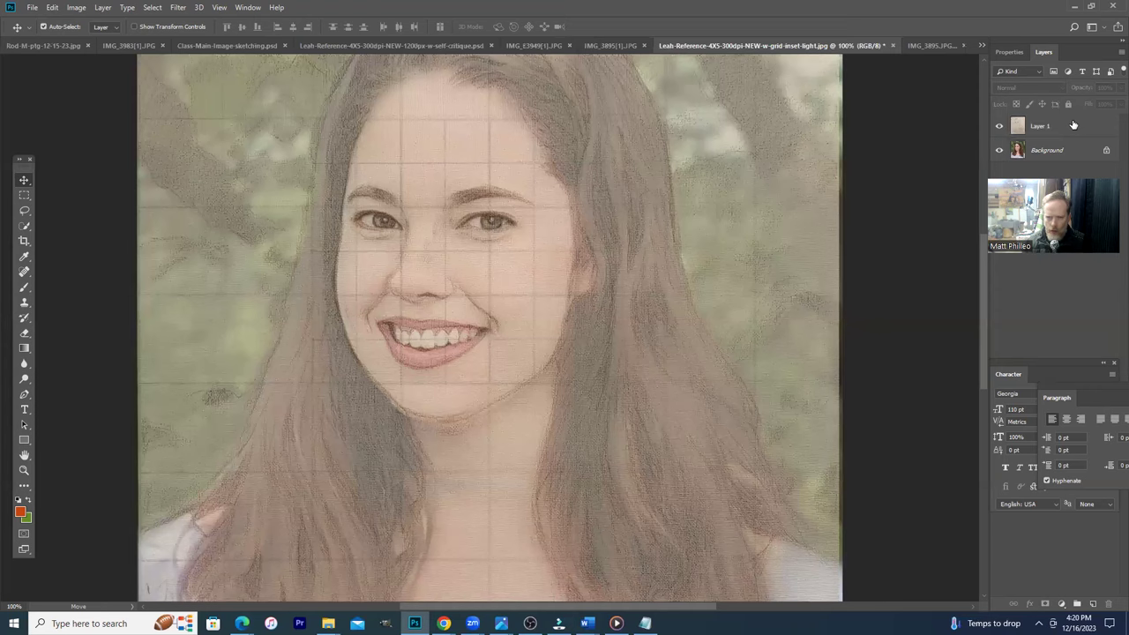
left_click(1072, 128)
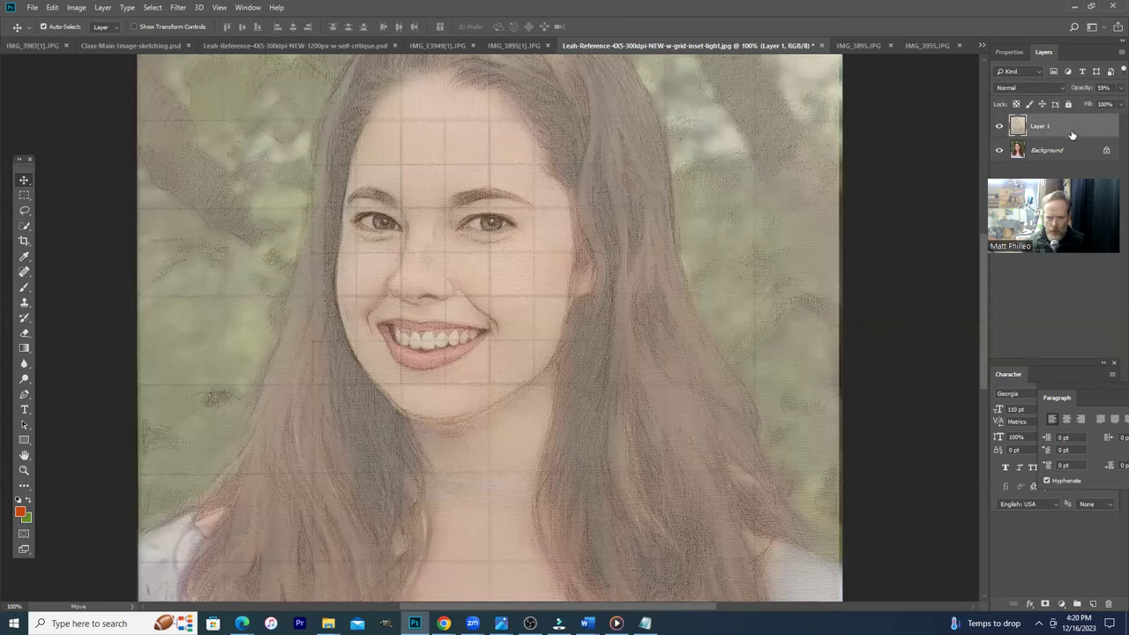
left_click(1000, 128)
left_click(1000, 129)
left_click(1000, 129)
left_click(1000, 129)
left_click(1000, 128)
left_click(1000, 129)
left_click(1000, 129)
left_click(1000, 128)
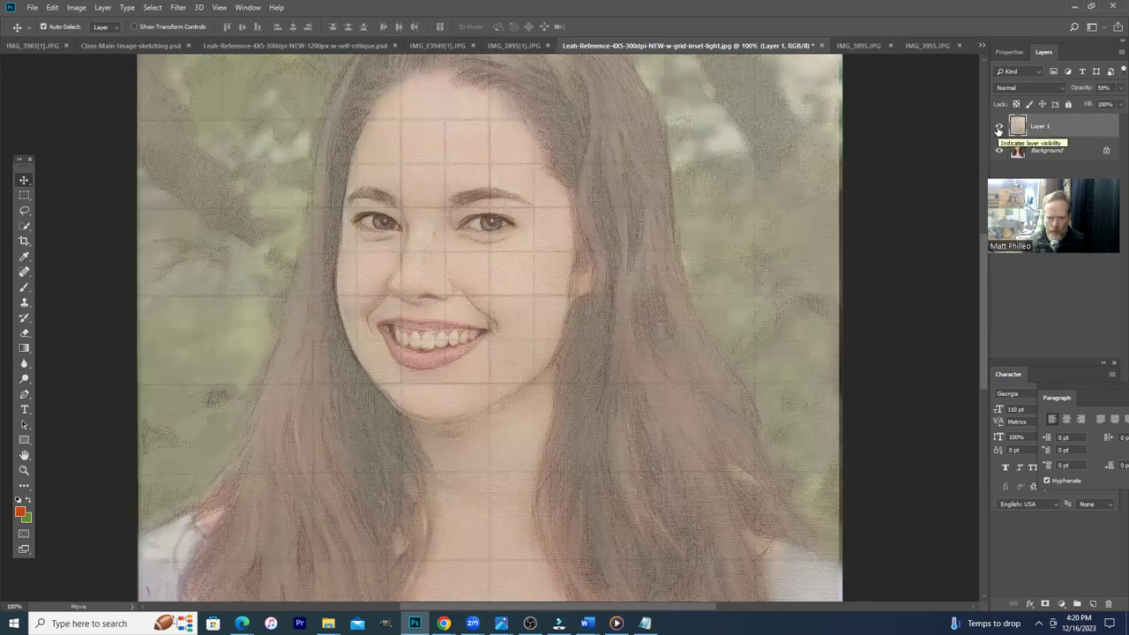
left_click(1000, 128)
left_click(999, 129)
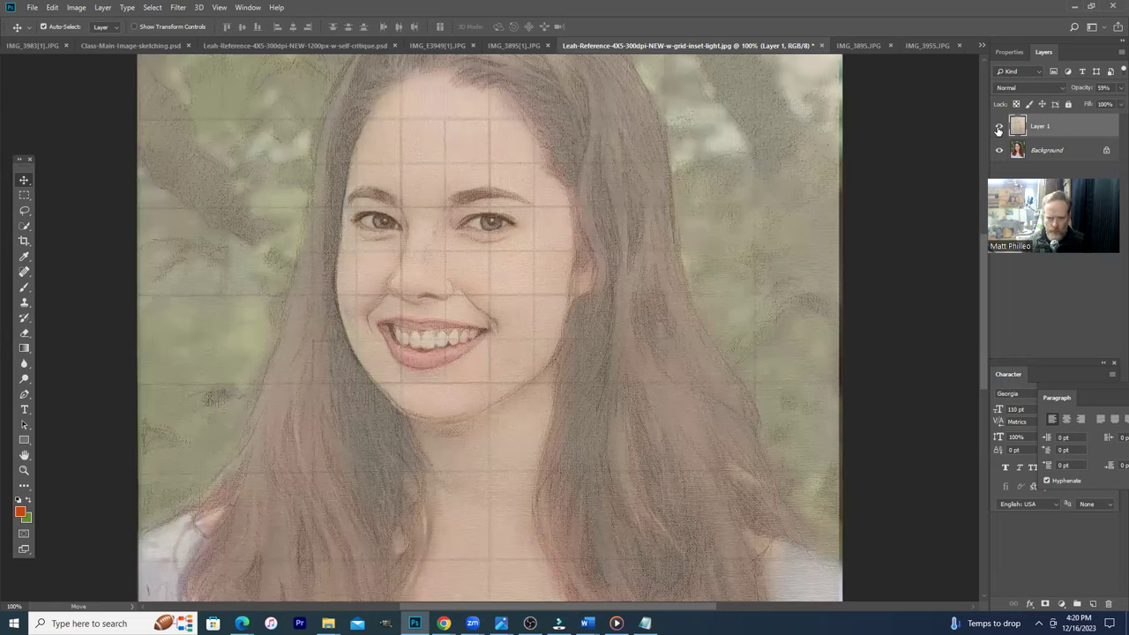
left_click(999, 130)
left_click(999, 130)
left_click(999, 129)
left_click(999, 130)
left_click(999, 129)
left_click(999, 128)
left_click(999, 130)
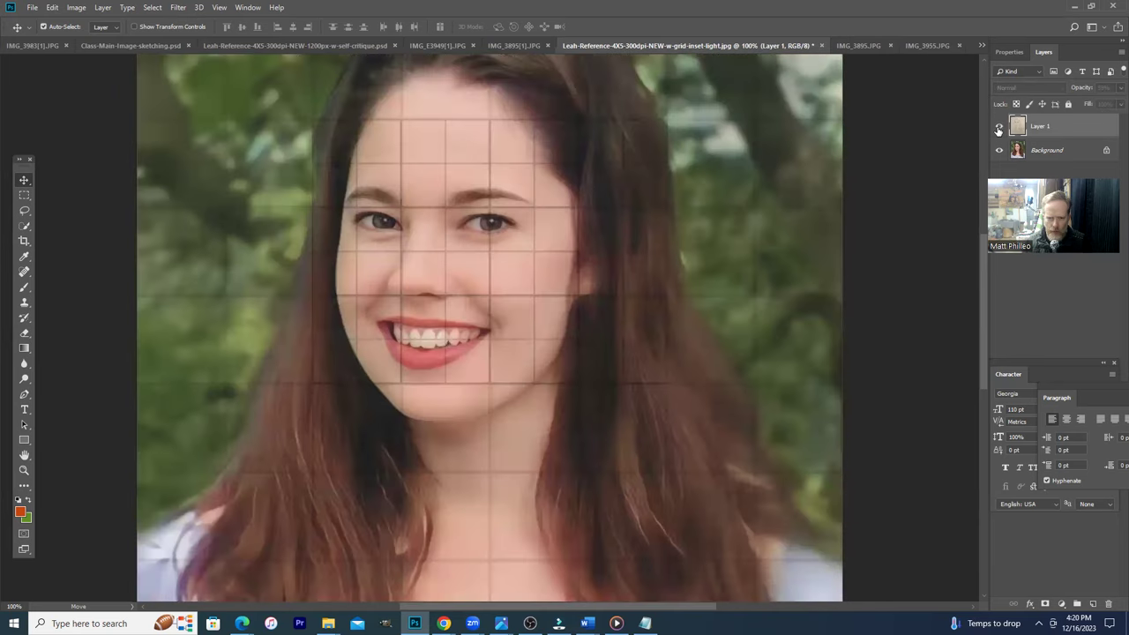
left_click(999, 130)
left_click(999, 130)
left_click(999, 129)
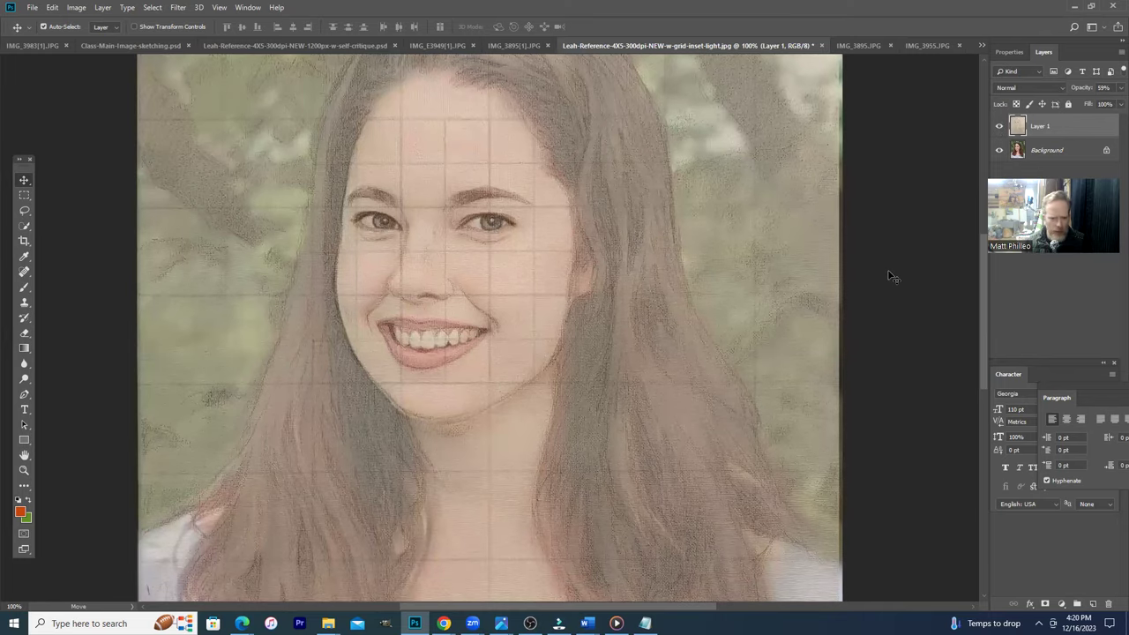
left_click(999, 128)
left_click(999, 127)
left_click(999, 128)
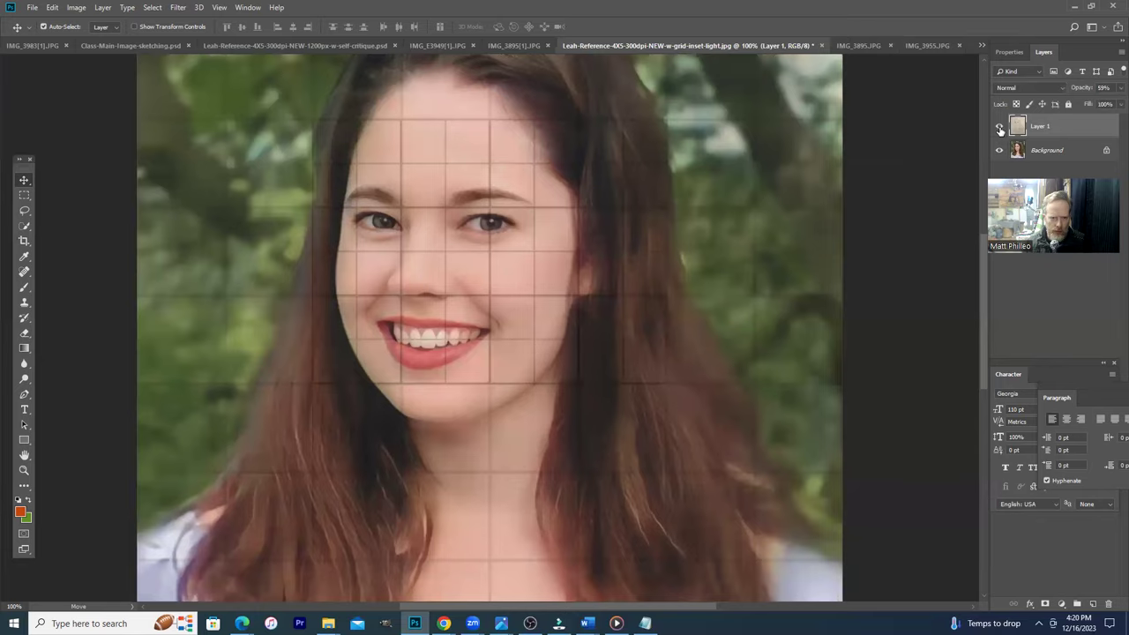
left_click(999, 128)
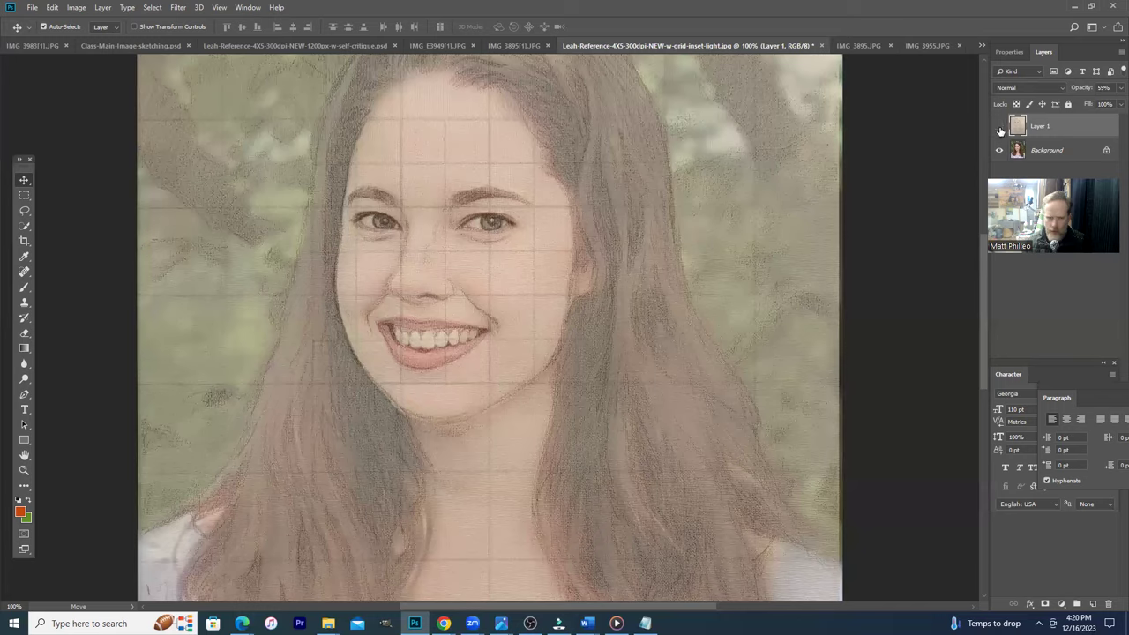
left_click(999, 128)
left_click(999, 128)
left_click(999, 127)
left_click(1000, 128)
left_click(999, 128)
left_click(999, 128)
left_click(999, 127)
left_click(999, 128)
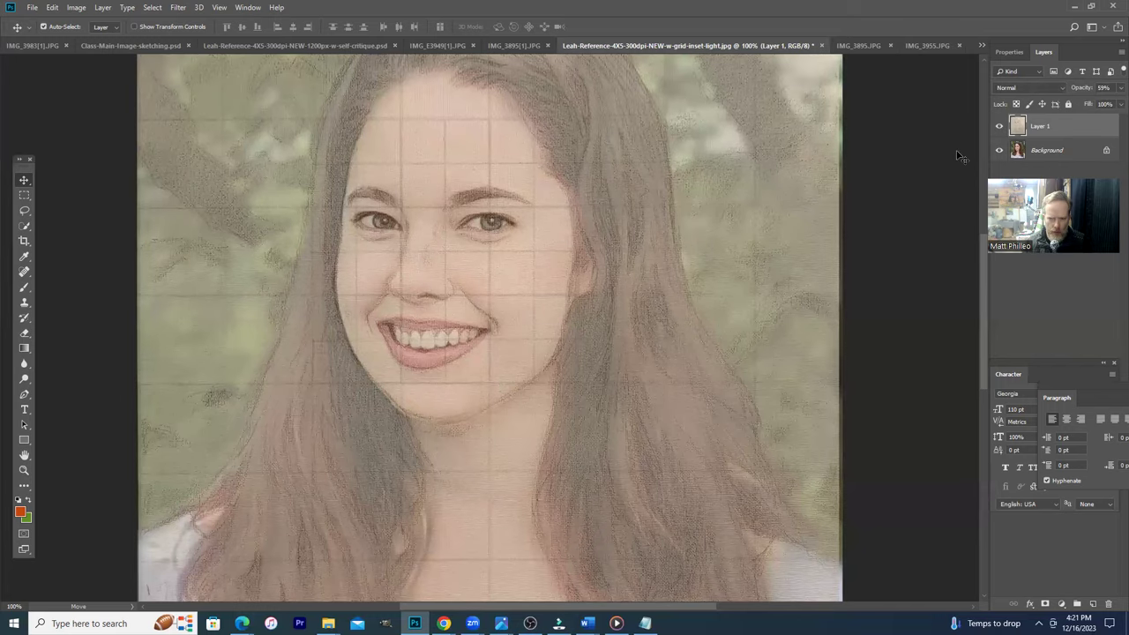
Step: Toggle Layer 1 off and on while checking the chin and shoulders, and again at the forehead and upper hair
scroll(586, 427, "down", 2)
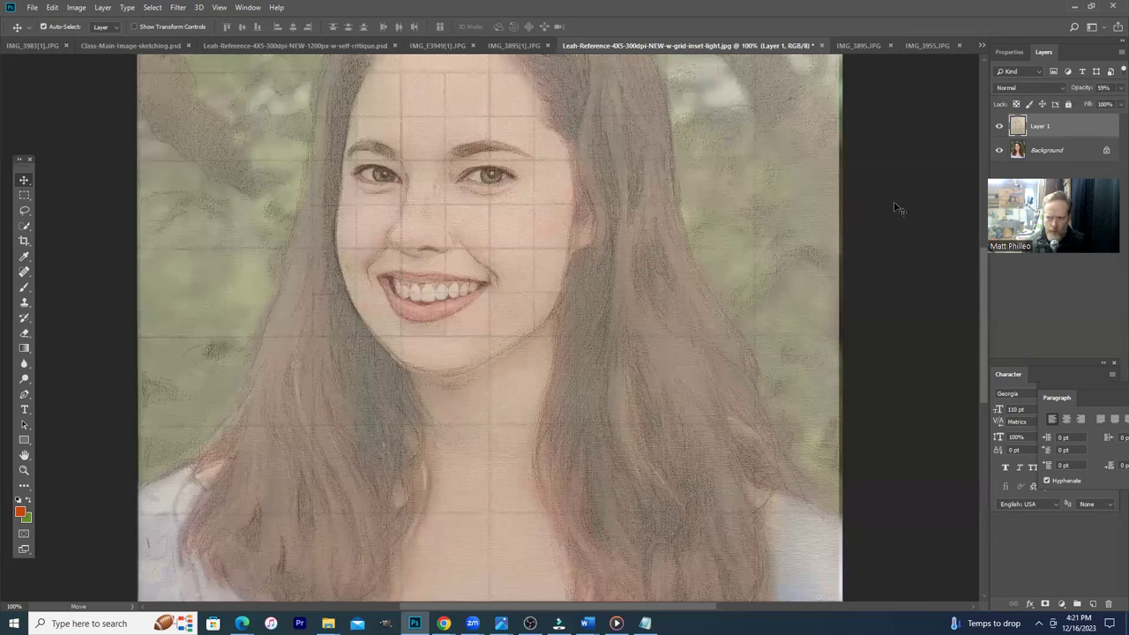
left_click(996, 126)
left_click(997, 126)
left_click(996, 126)
left_click(996, 126)
scroll(798, 258, "up", 4)
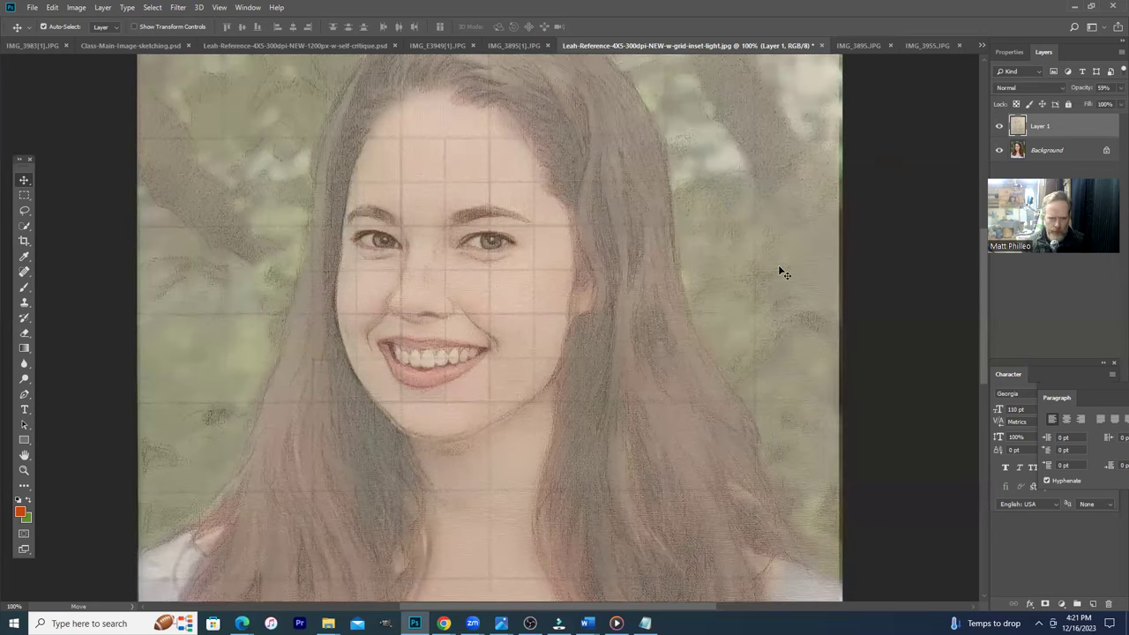
left_click(1000, 126)
left_click(1000, 126)
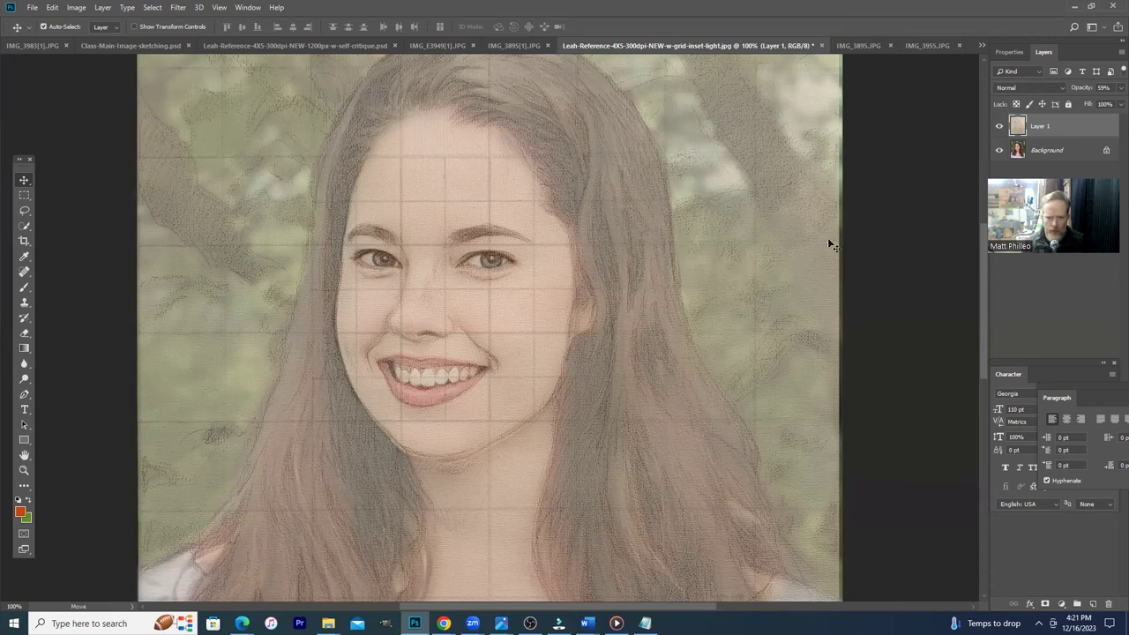
Step: Examine the lower hair, neckline and dress in the overlay, hiding and showing Layer 1 to compare them with the photo
scroll(820, 284, "down", 2)
scroll(609, 428, "down", 5)
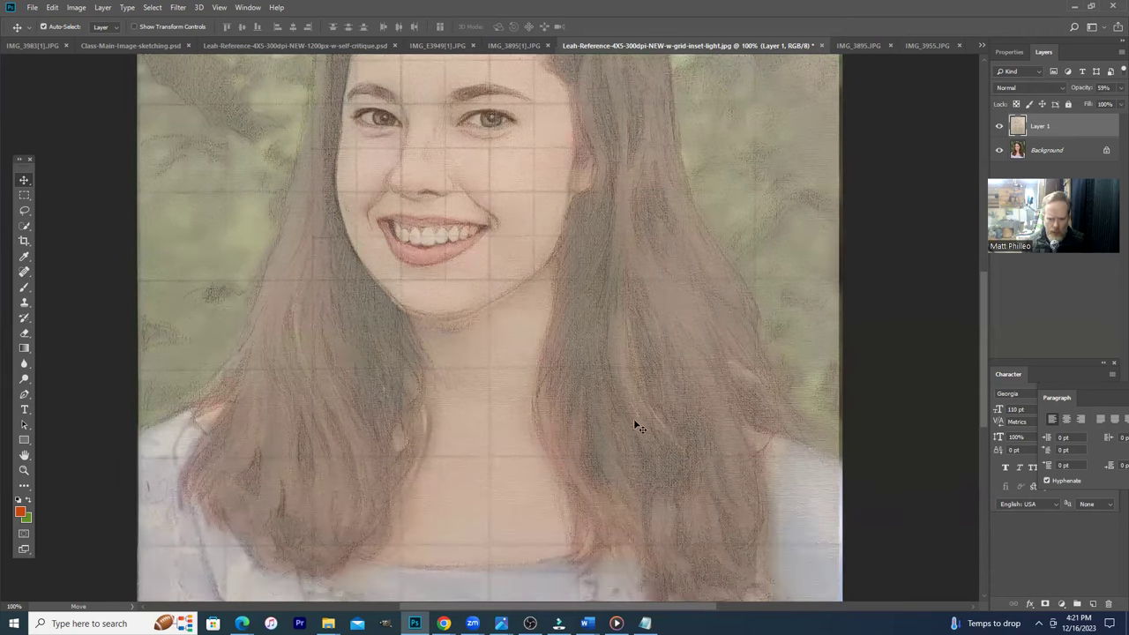
scroll(635, 423, "down", 4)
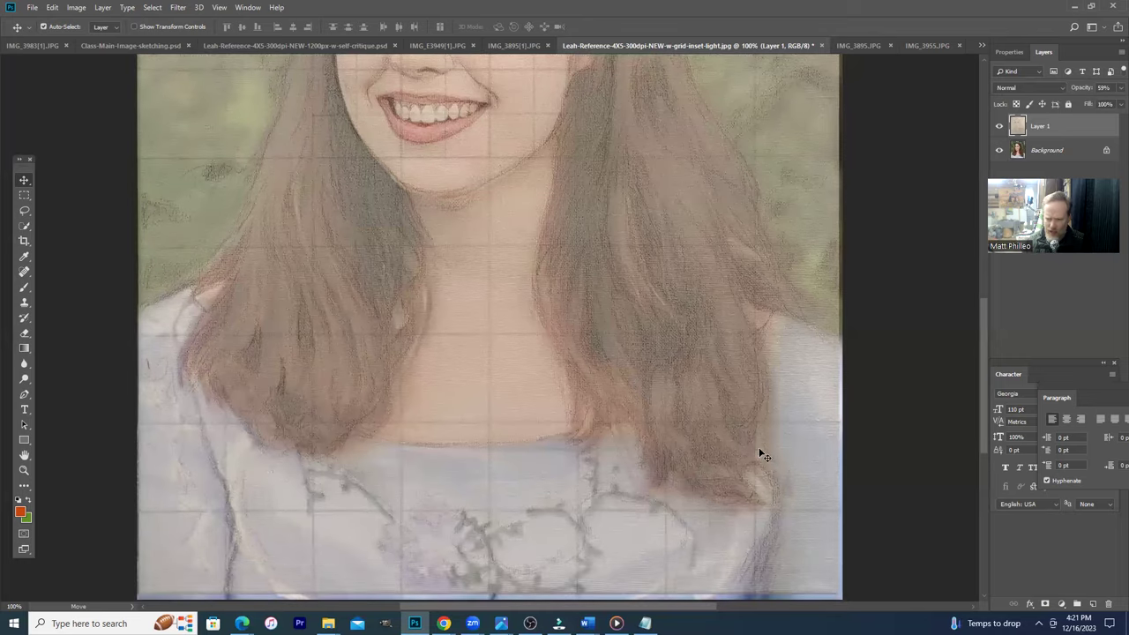
scroll(764, 451, "up", 3)
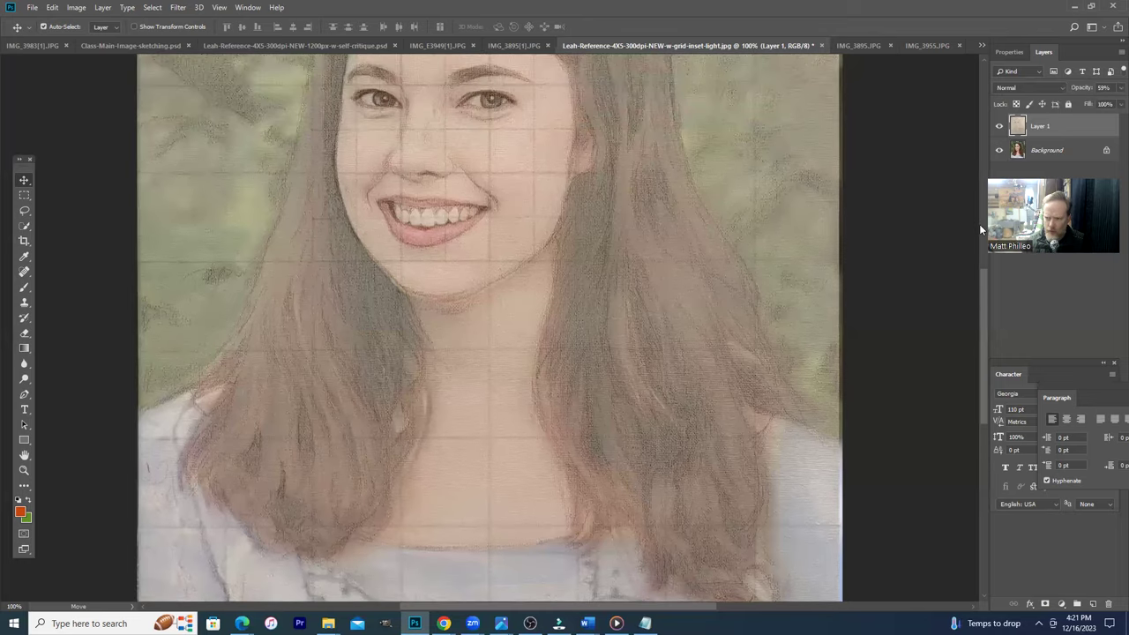
left_click(999, 127)
left_click(1000, 128)
left_click(1001, 128)
left_click(1000, 128)
left_click(1000, 127)
left_click(1000, 128)
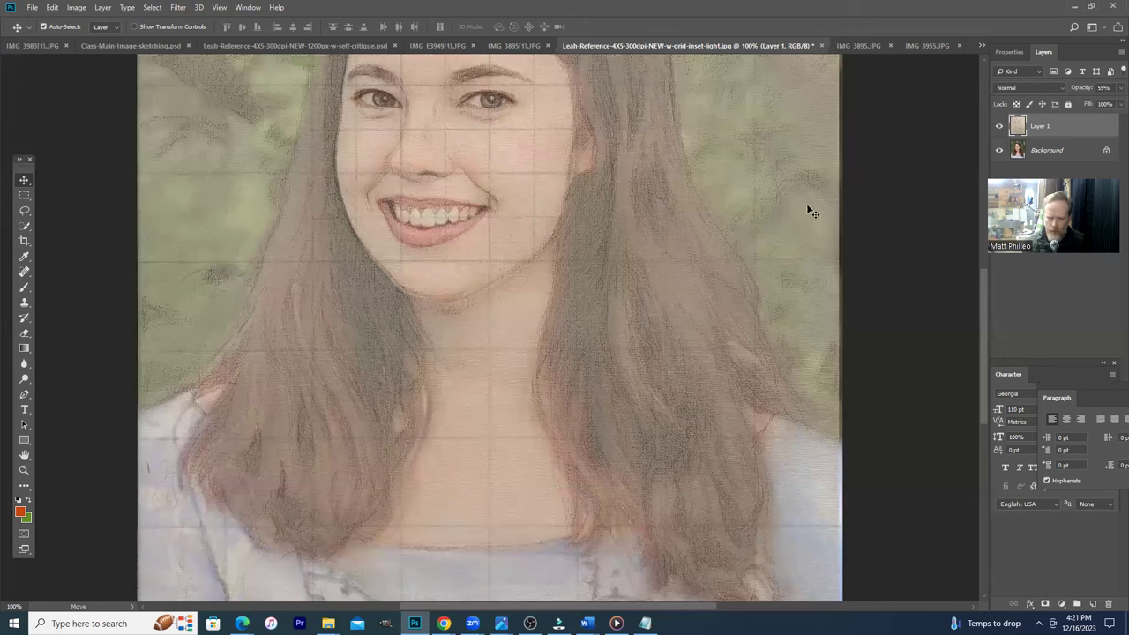
Step: Return to the face and repeatedly hide and show Layer 1, checking the sketched eyes, nose, mouth and jaw against the photo
scroll(812, 212, "up", 4)
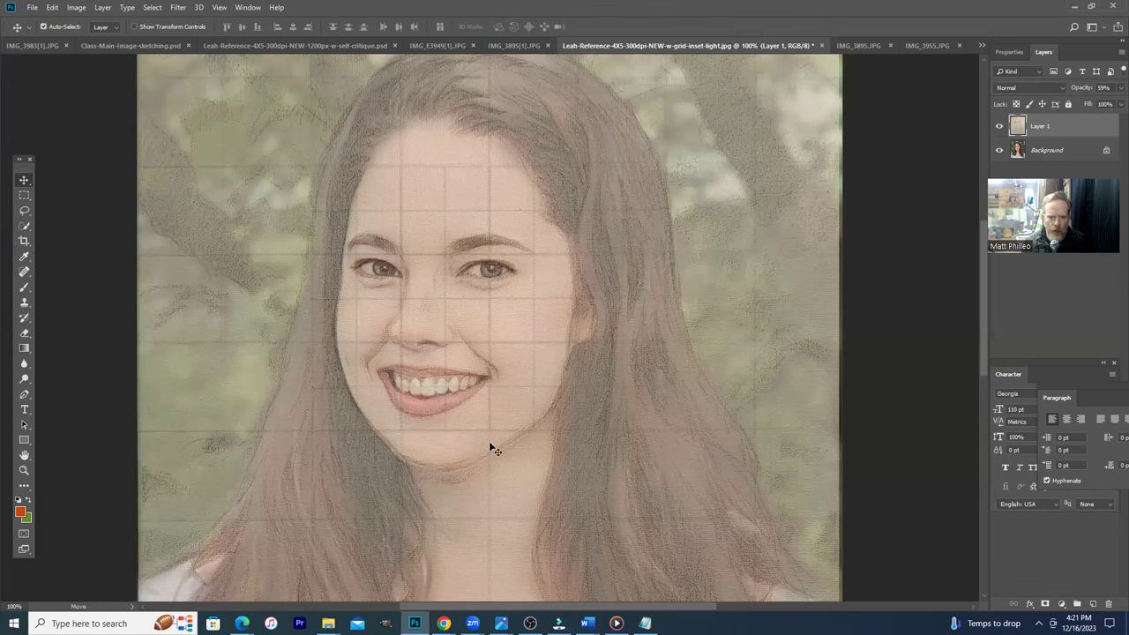
left_click(1000, 127)
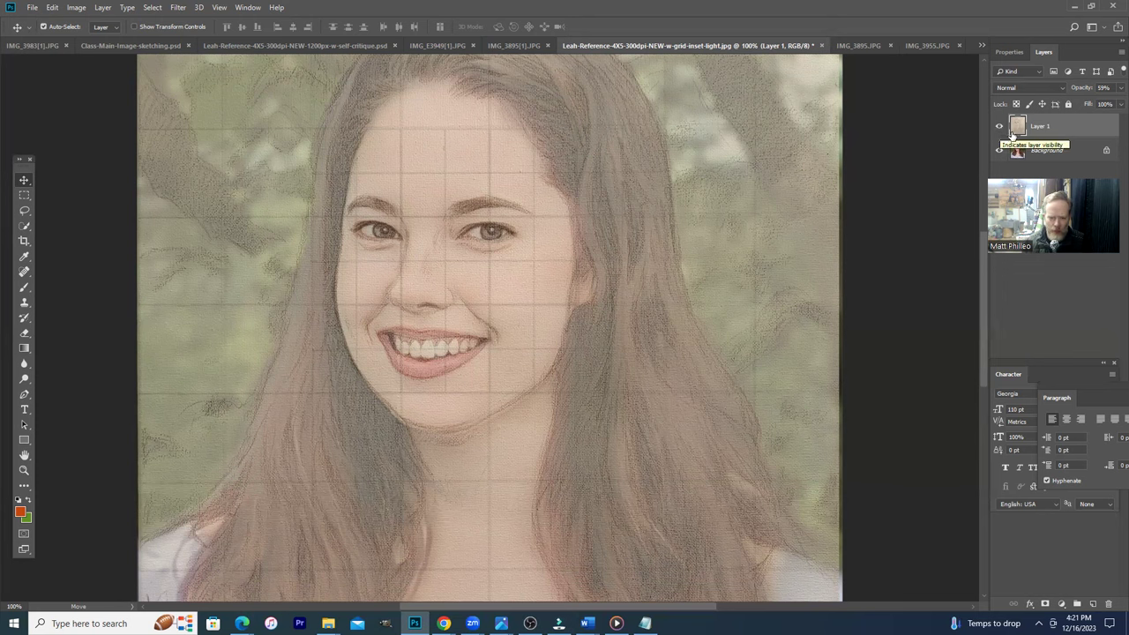
left_click(1000, 127)
left_click(1000, 127)
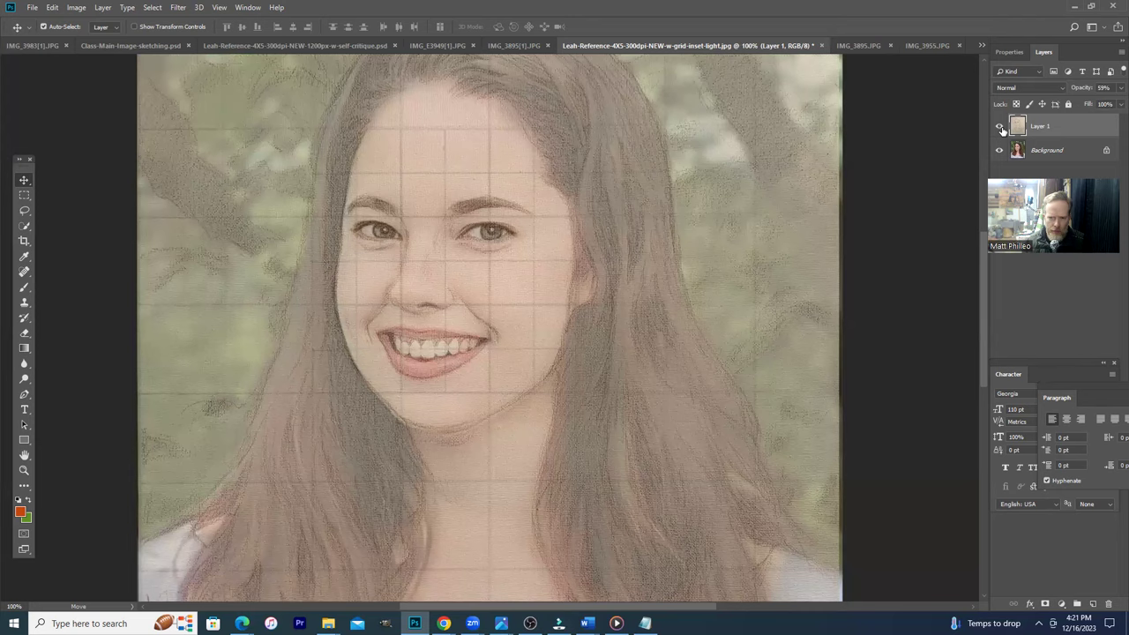
left_click(1000, 128)
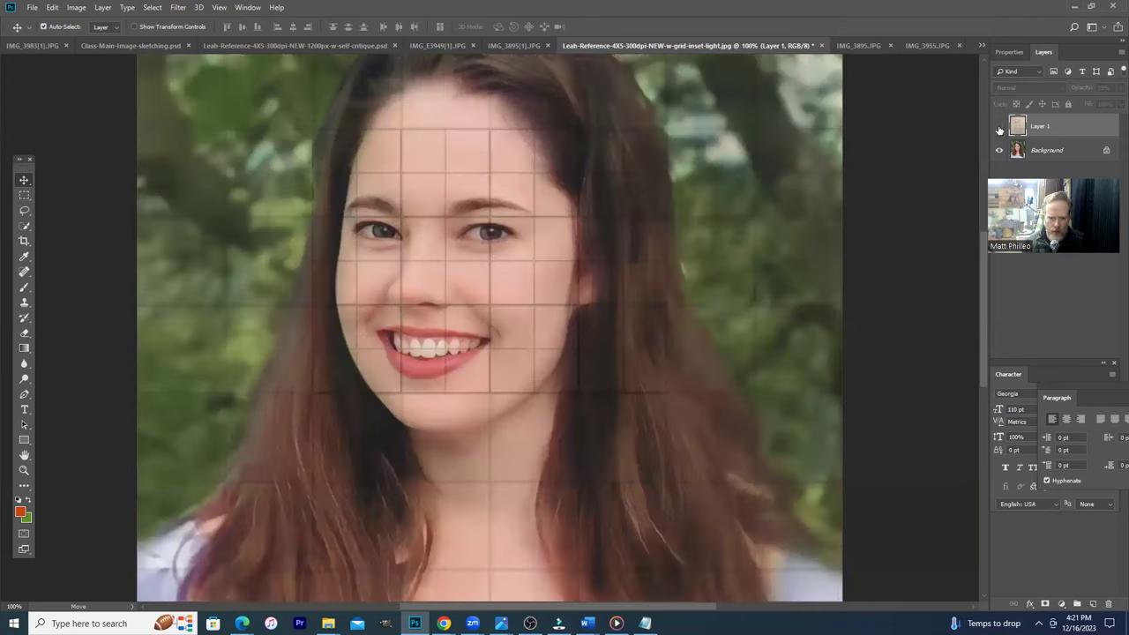
left_click(1000, 128)
left_click(1000, 128)
left_click(1000, 128)
left_click(1000, 130)
left_click(1000, 128)
left_click(999, 128)
left_click(999, 128)
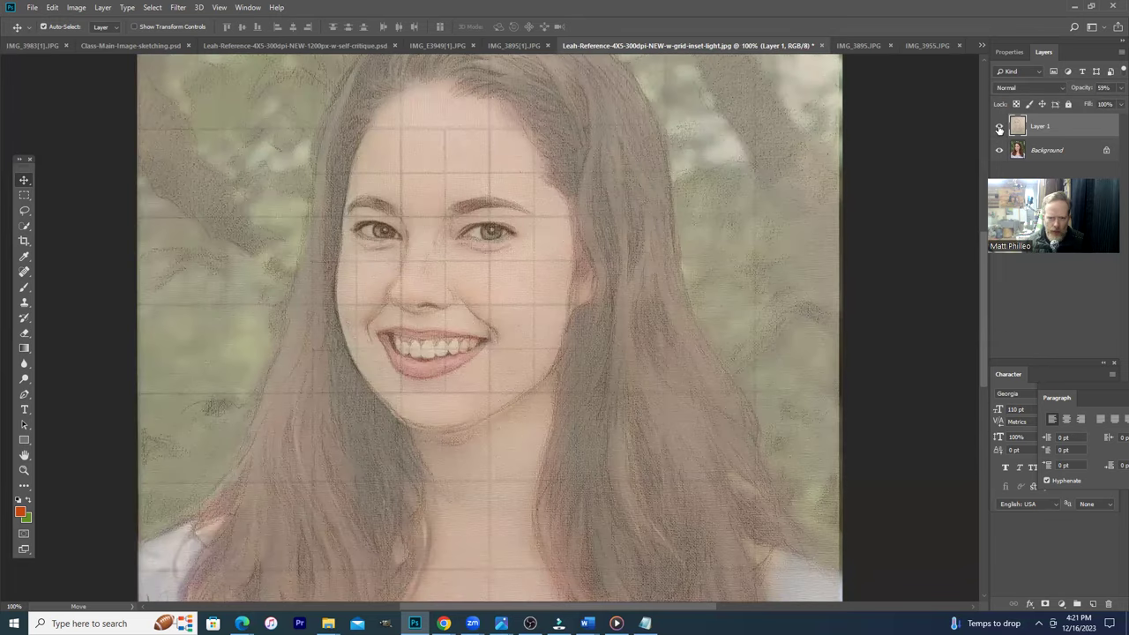
left_click(999, 129)
left_click(999, 129)
left_click(999, 130)
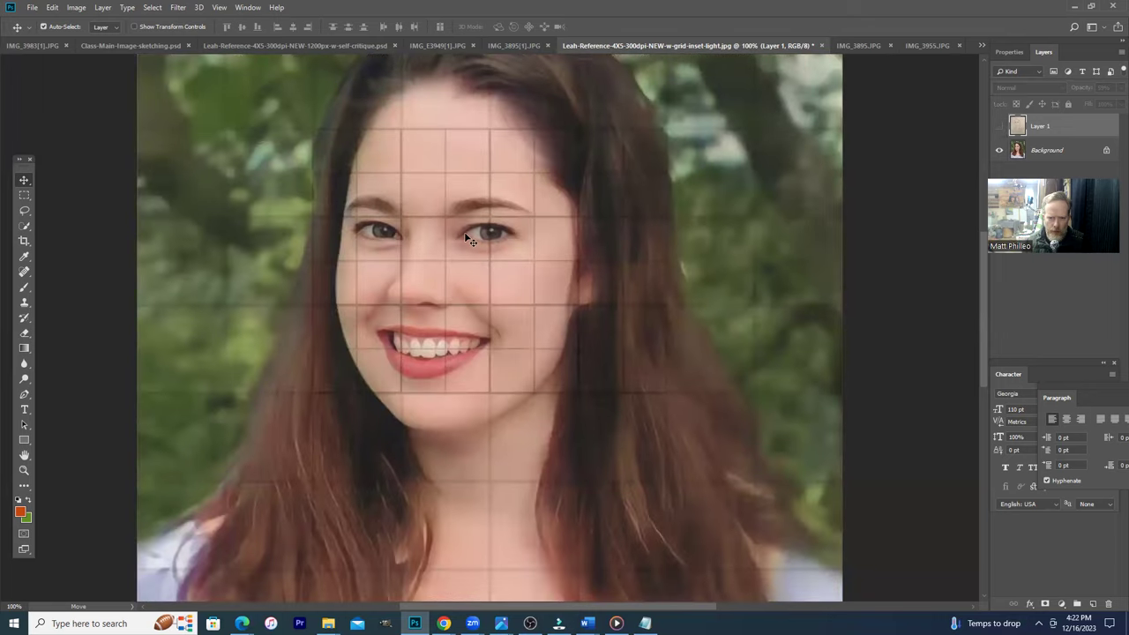
left_click(999, 126)
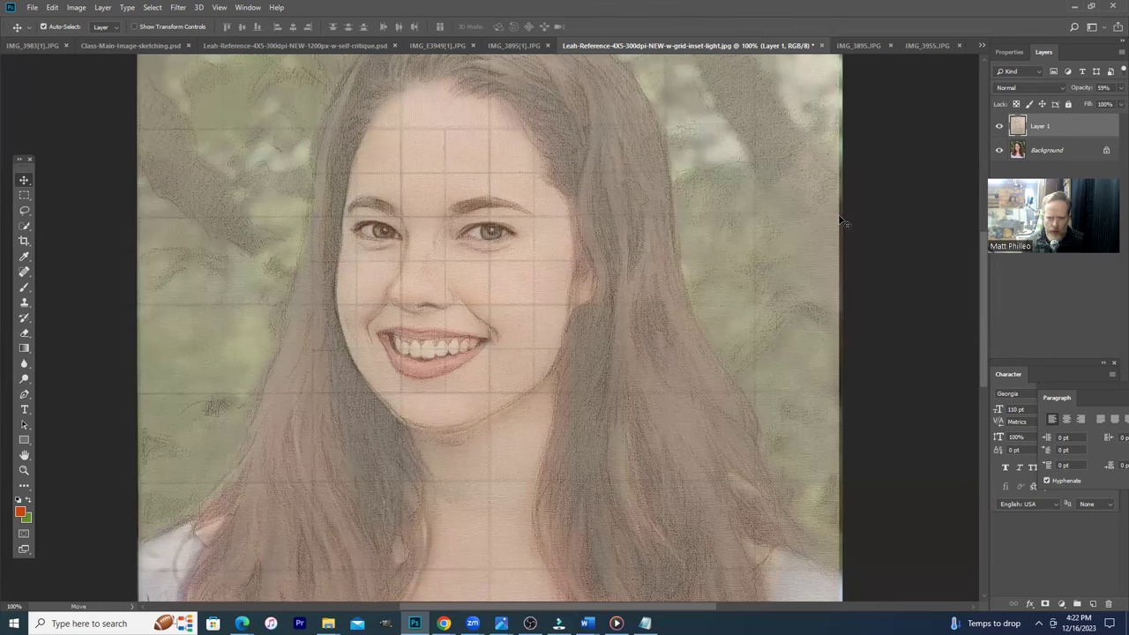
left_click(999, 127)
left_click(999, 127)
left_click(999, 127)
left_click(999, 127)
left_click(999, 127)
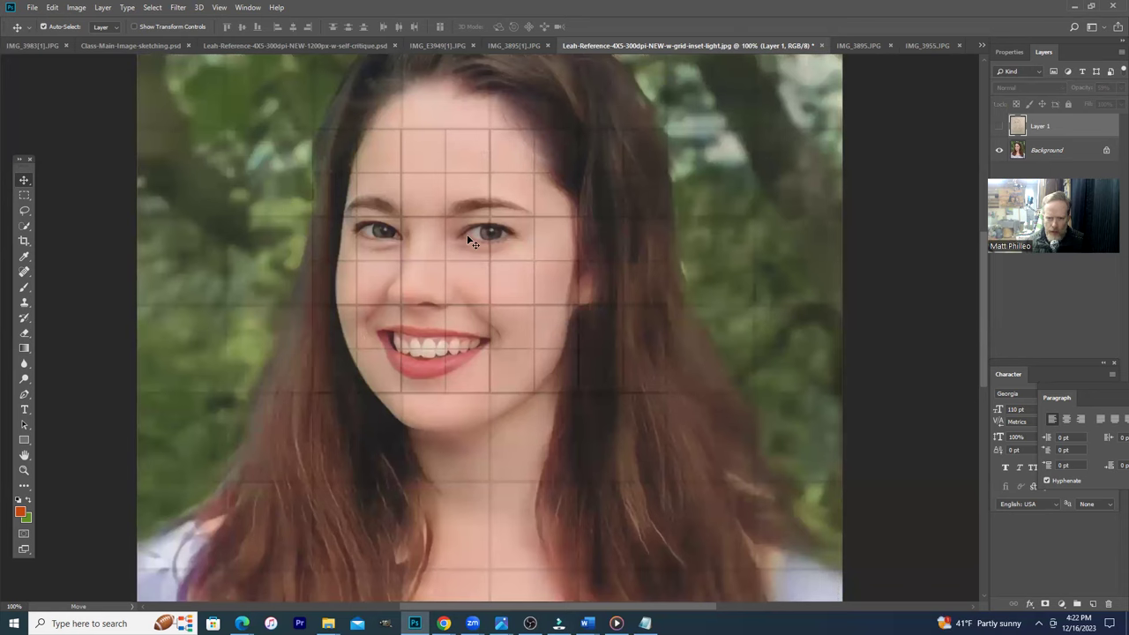
left_click(999, 126)
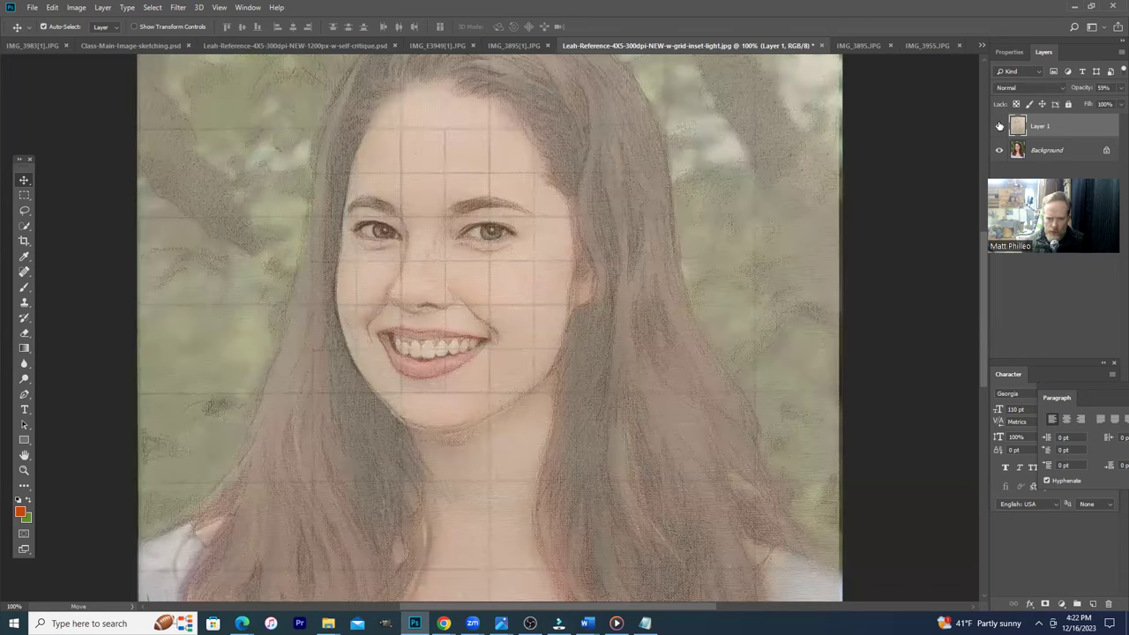
left_click(999, 126)
left_click(999, 126)
left_click(999, 126)
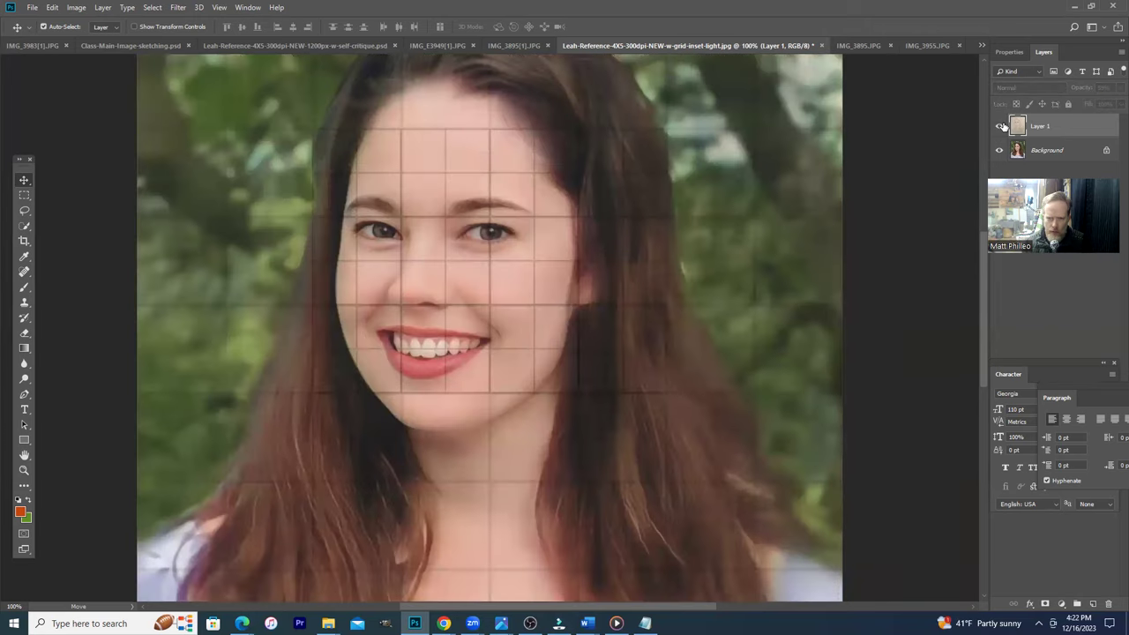
left_click(999, 127)
left_click(999, 127)
left_click(999, 126)
left_click(999, 126)
left_click(1000, 126)
left_click(999, 126)
left_click(999, 126)
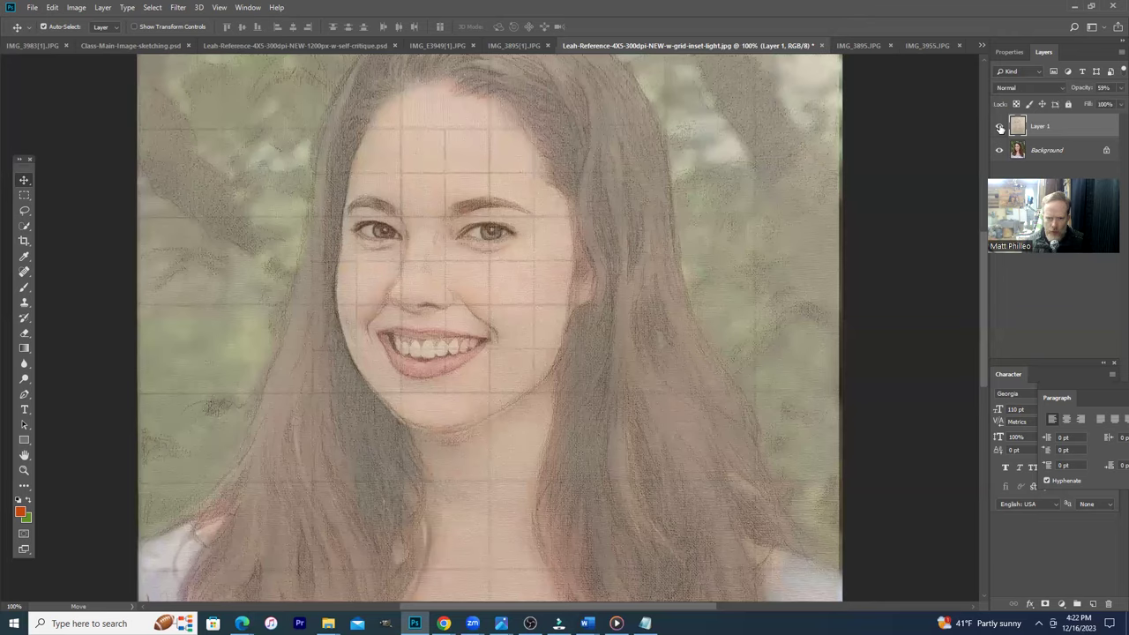
left_click(999, 126)
left_click(998, 126)
left_click(1000, 126)
left_click(999, 126)
left_click(1000, 126)
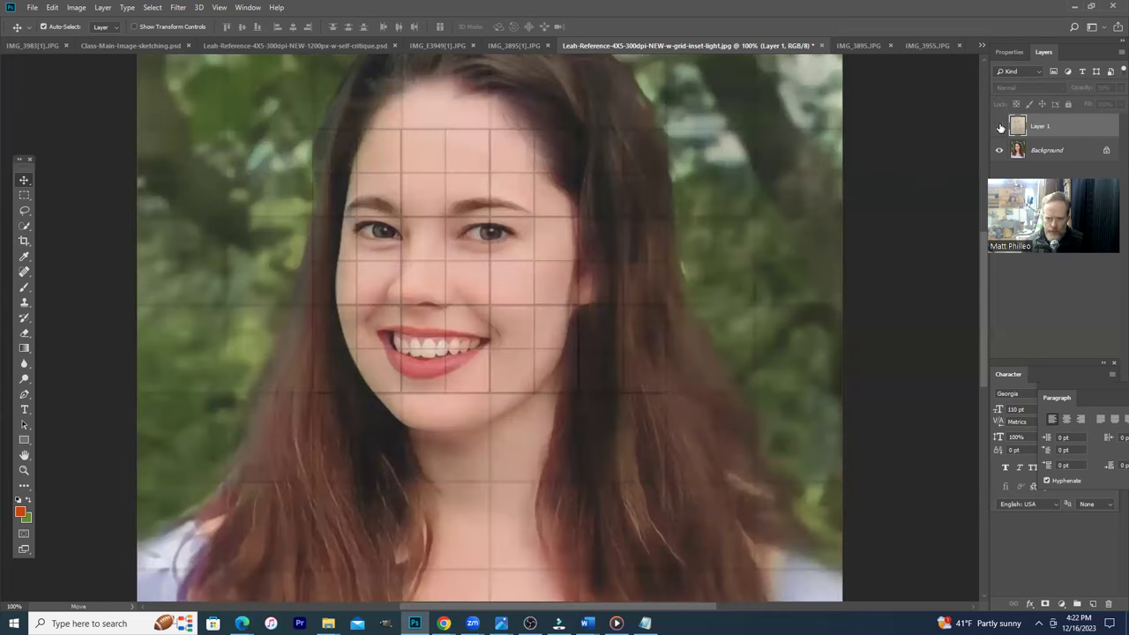
left_click(999, 127)
left_click(999, 126)
left_click(999, 126)
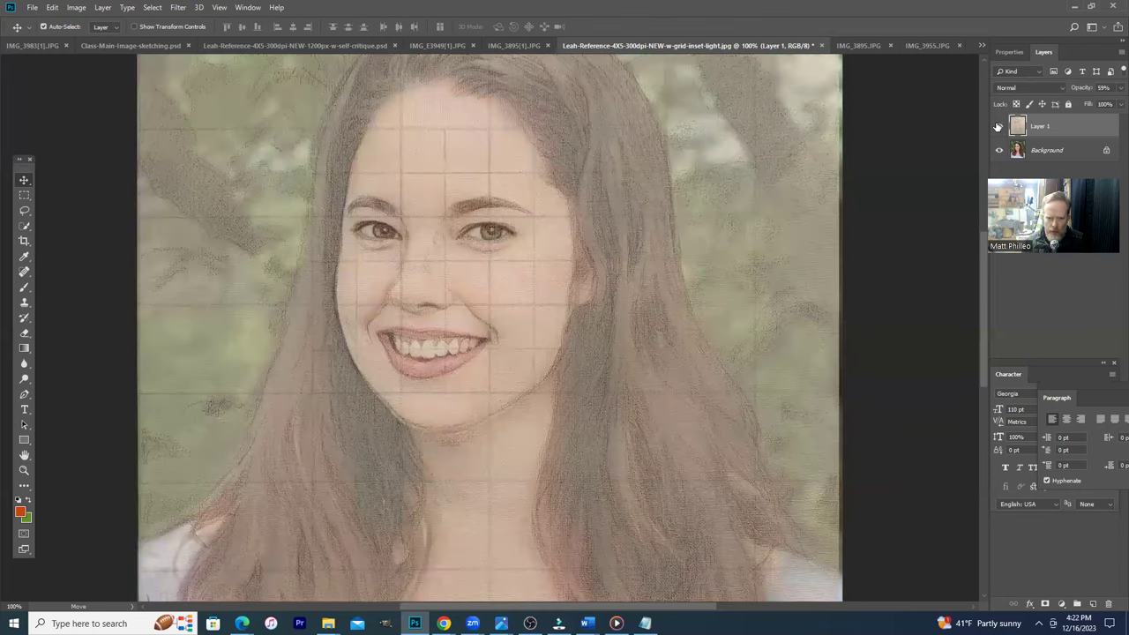
Step: Repeatedly hide and show Layer 1 to compare the sketched face and the corner of the mouth with the photo
left_click(999, 127)
left_click(999, 127)
left_click(1000, 127)
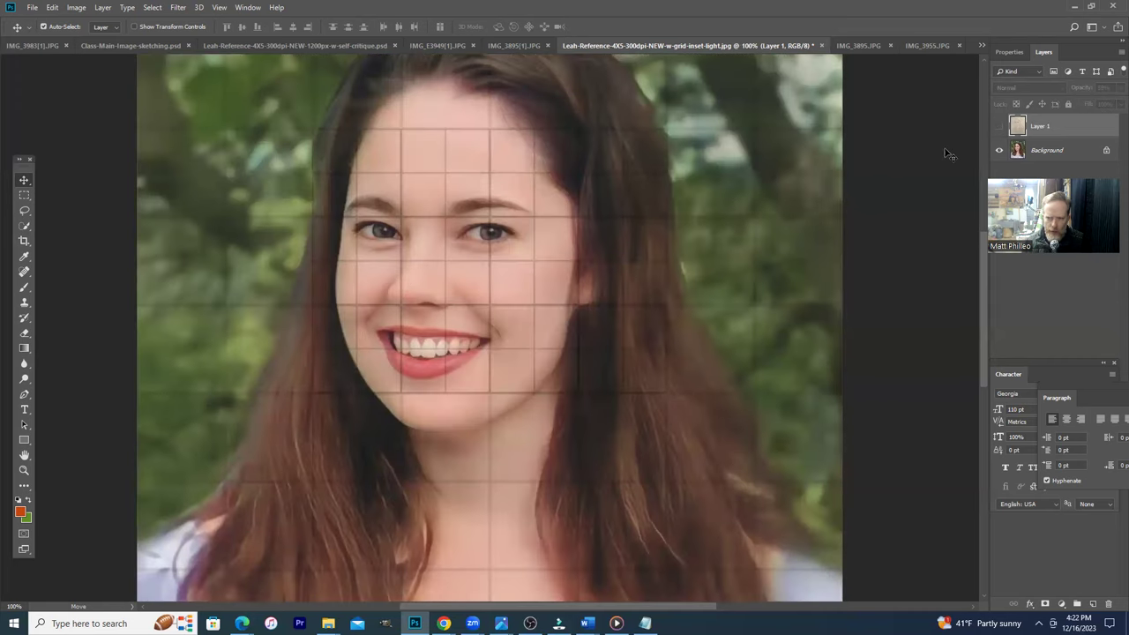
left_click(1000, 127)
left_click(999, 127)
left_click(999, 127)
left_click(999, 127)
left_click(999, 127)
left_click(999, 127)
left_click(1000, 128)
left_click(1000, 126)
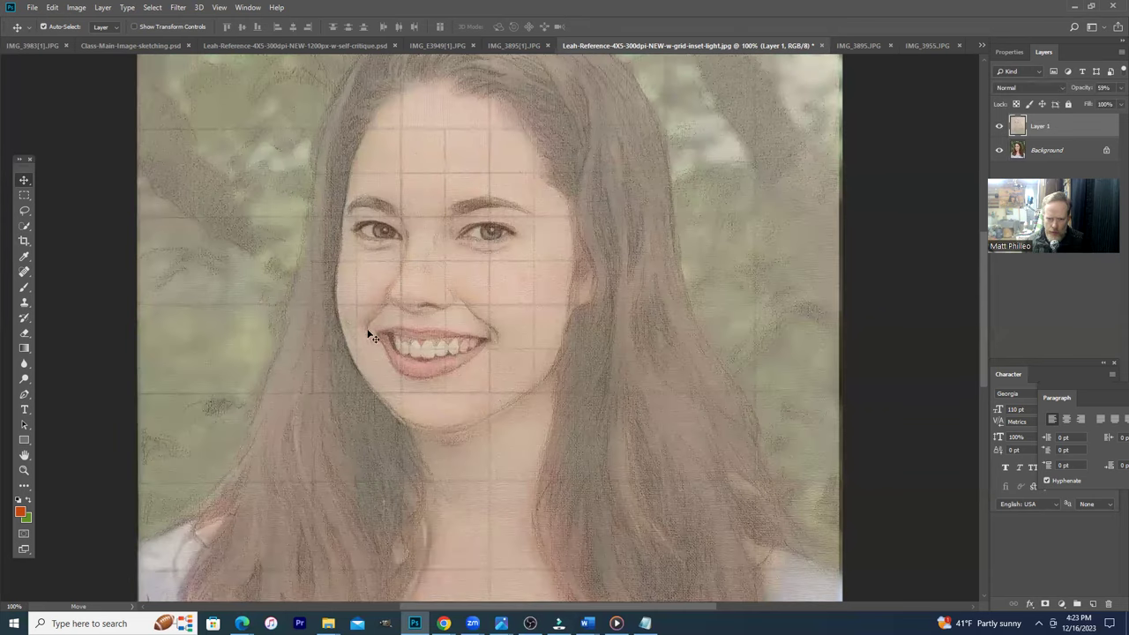
Step: Keep toggling Layer 1's visibility, checking the sketched upper lip and teeth against the reference photo
left_click(1000, 126)
left_click(999, 126)
left_click(999, 126)
left_click(999, 126)
left_click(1000, 128)
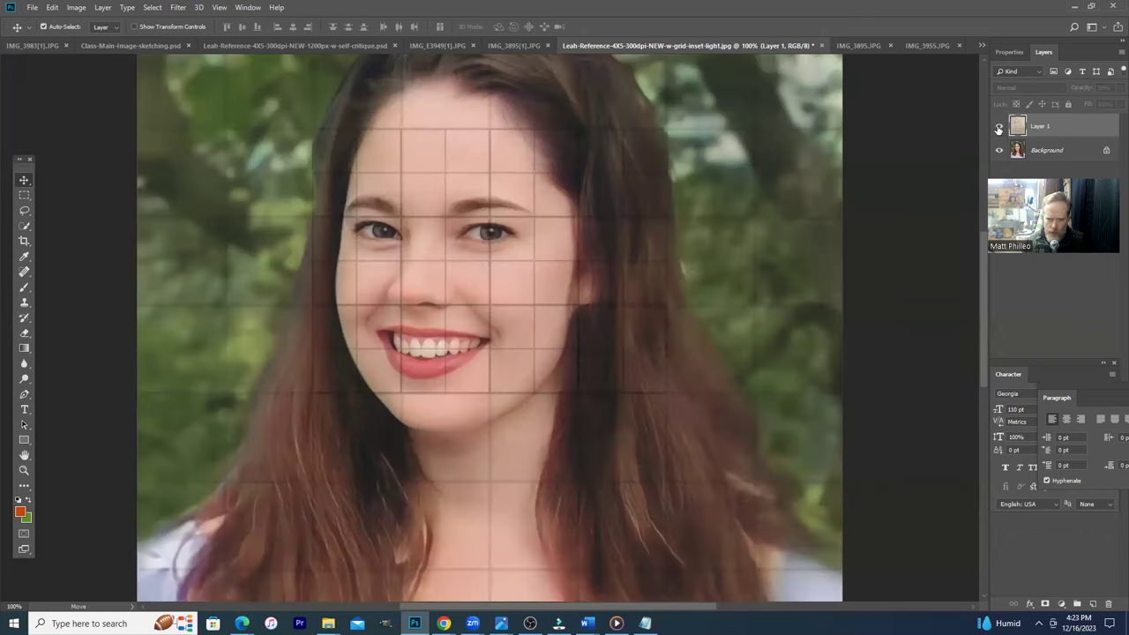
left_click(999, 128)
left_click(999, 127)
left_click(999, 128)
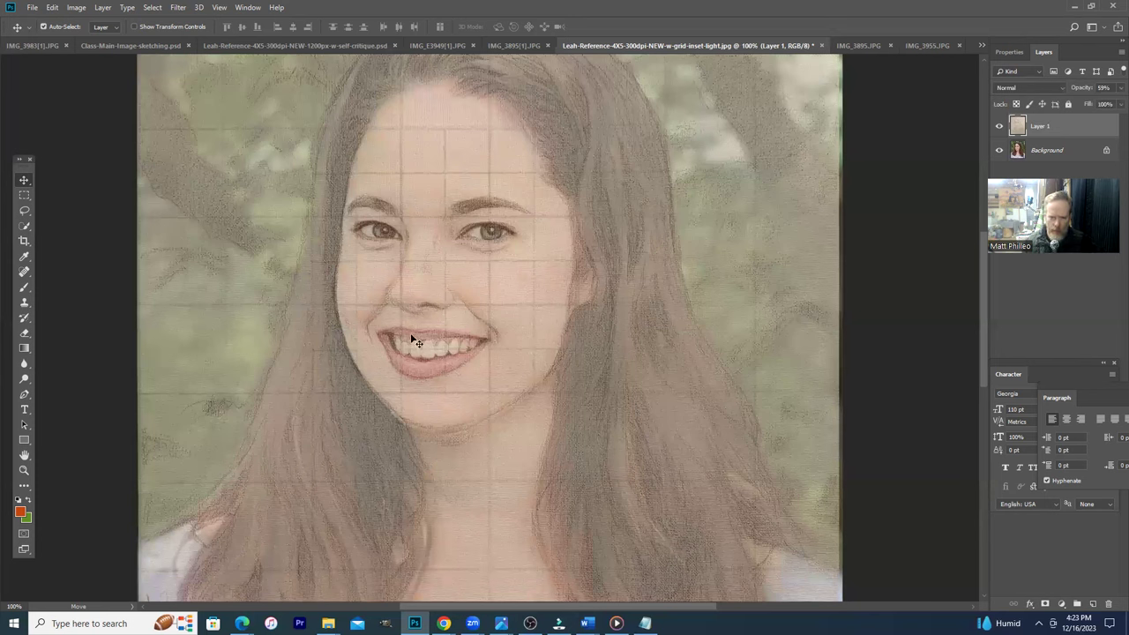
left_click(999, 152, "alt")
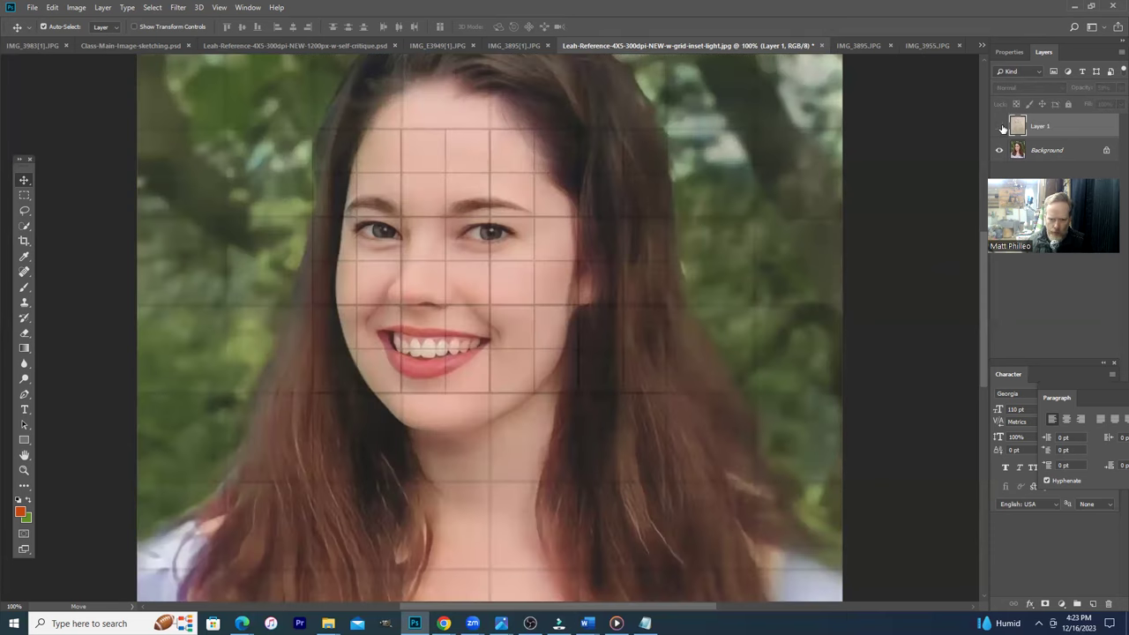
left_click(999, 126)
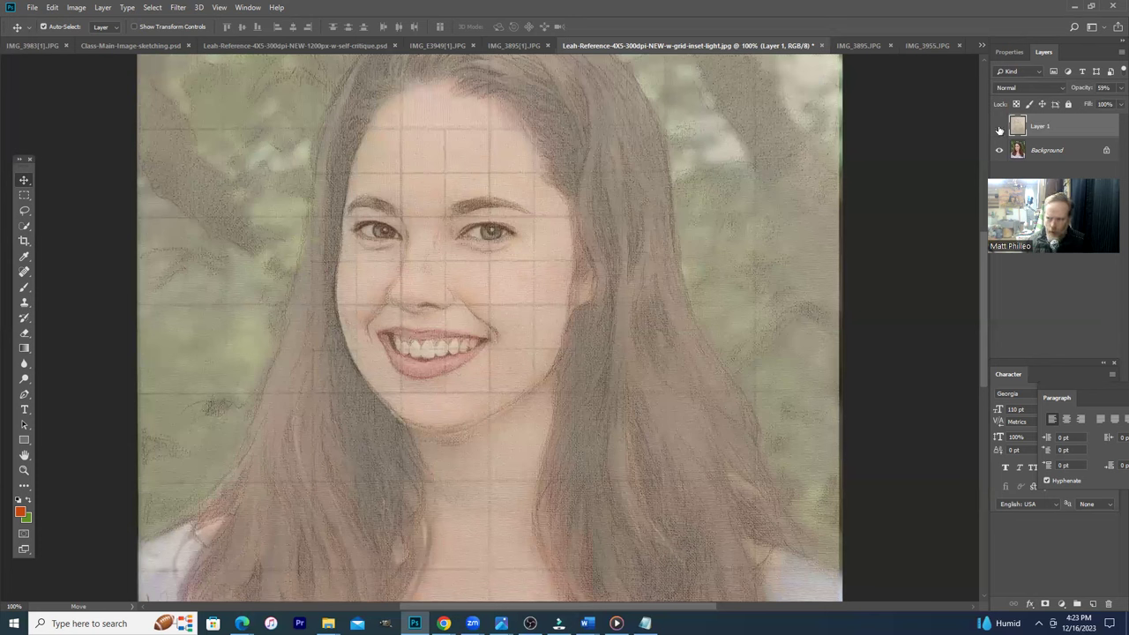
Step: Lower Layer 1's opacity to 42% and toggle its visibility to compare the facial features with the photo
left_click(1119, 88)
left_click_drag(1096, 105, 1089, 105)
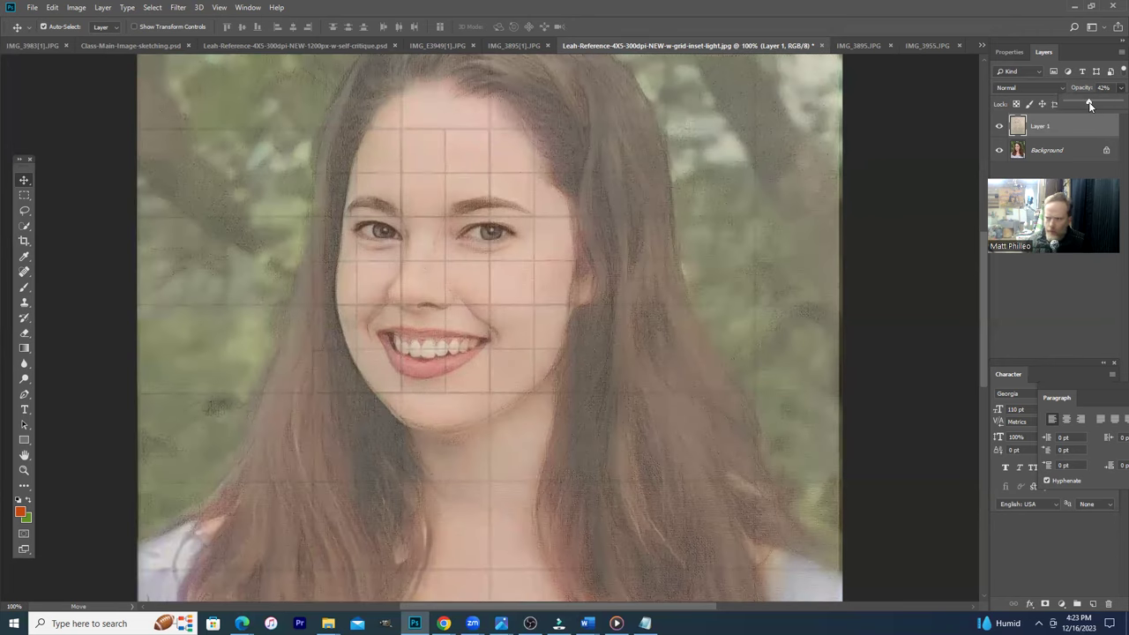
left_click(999, 129)
left_click(999, 129)
left_click(999, 129)
left_click(999, 129)
left_click(999, 128)
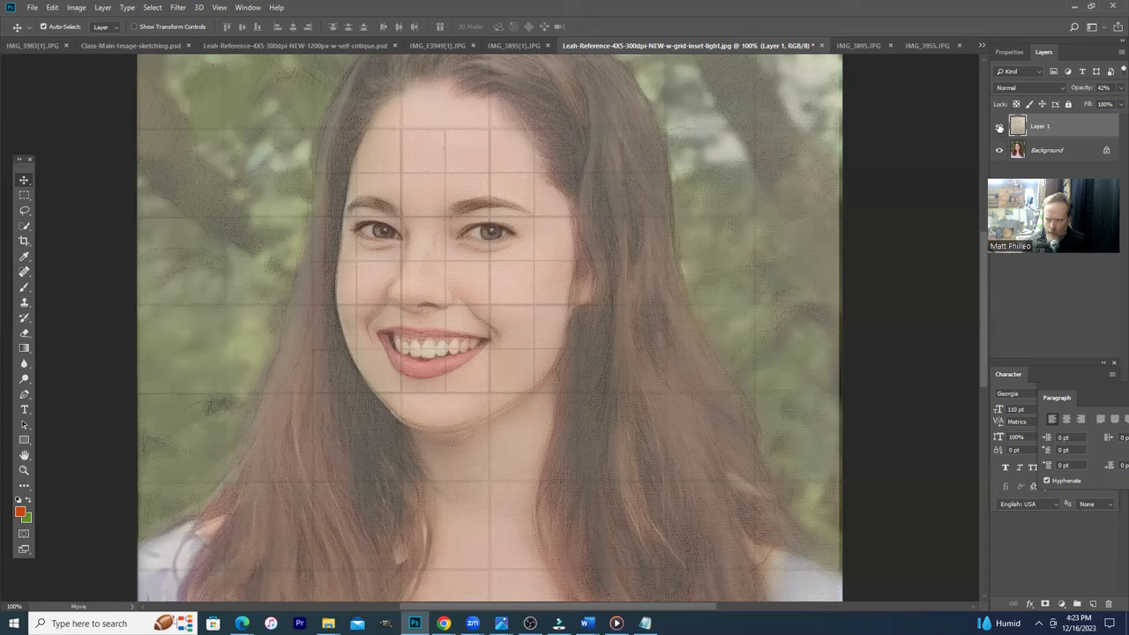
Step: Hide and show Layer 1 again, checking the lower teeth and lower lip against the photo
left_click(999, 129)
left_click(999, 129)
left_click(999, 129)
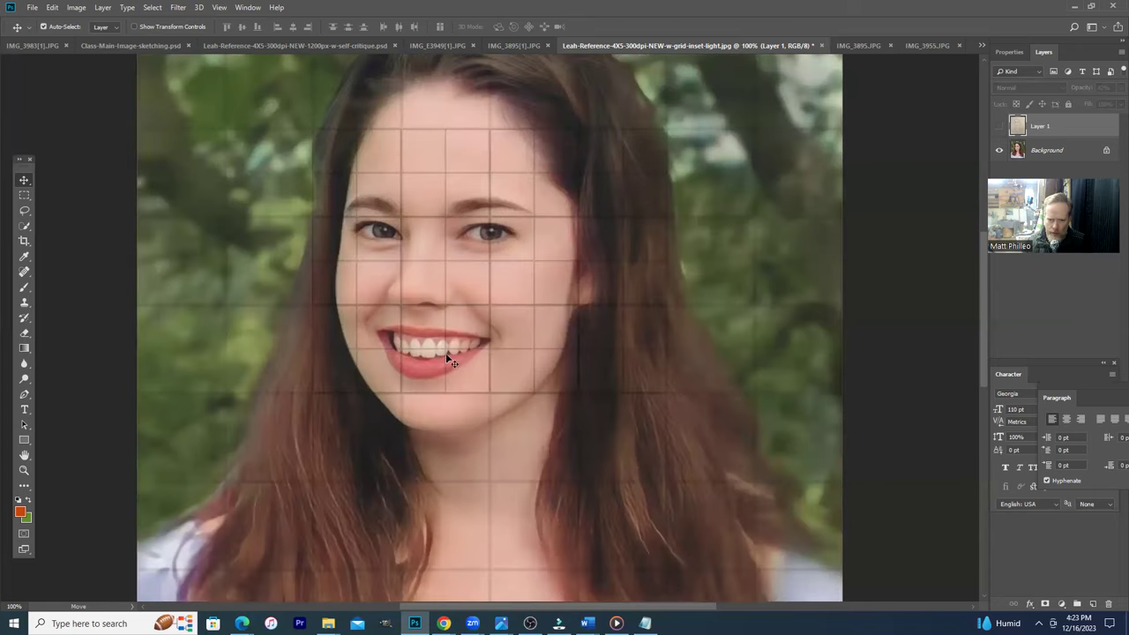
left_click(999, 129)
left_click(999, 128)
left_click(999, 128)
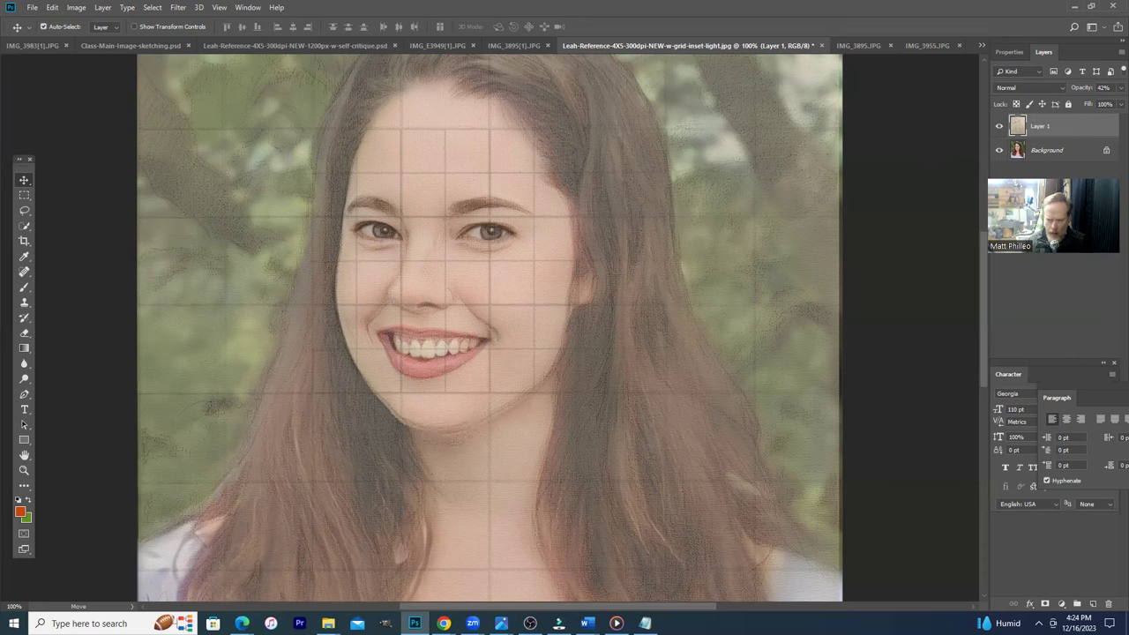
Step: Set Layer 1's opacity to 51% to review the whole portrait overlay, and hide the layer
key("ctrl+z")
key("ctrl+minus")
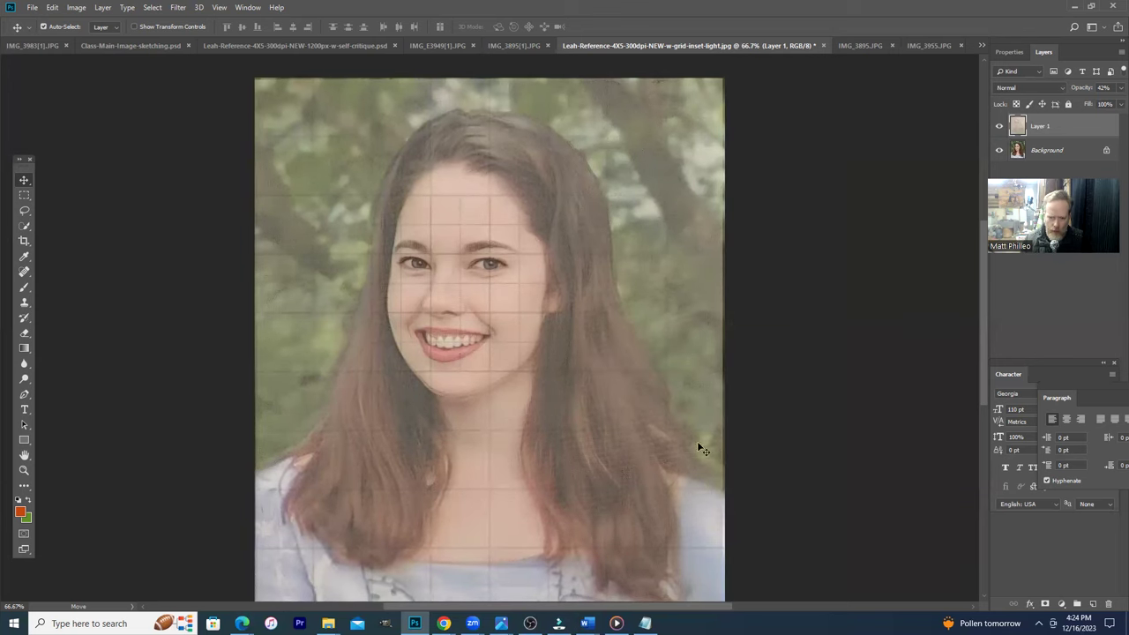
scroll(670, 468, "down", 2)
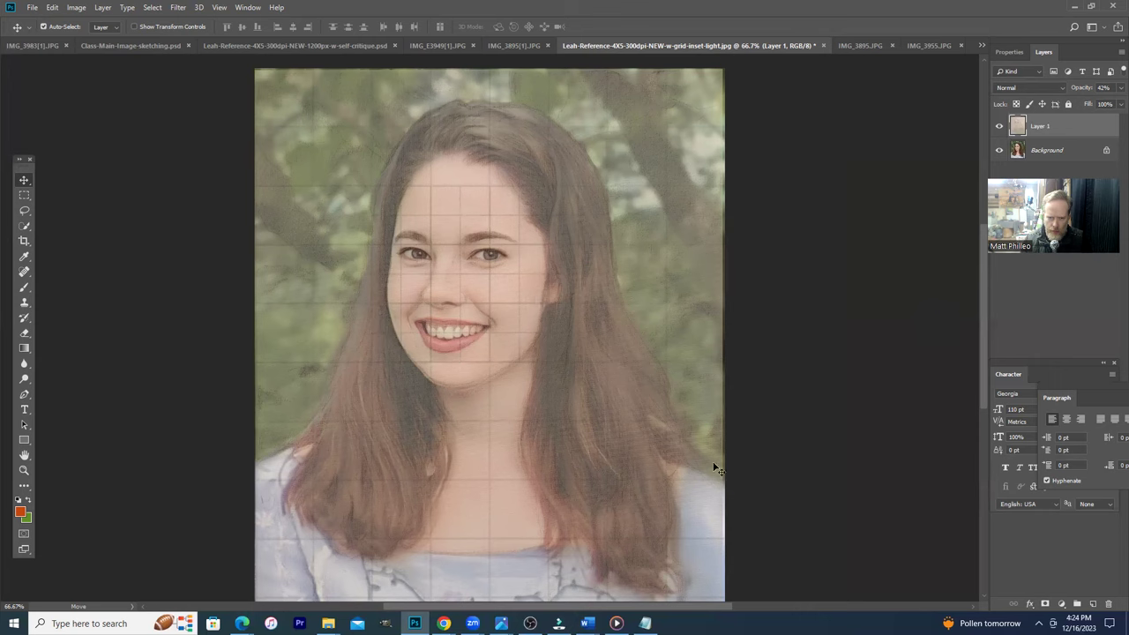
left_click(1118, 89)
left_click_drag(1112, 104, 1093, 105)
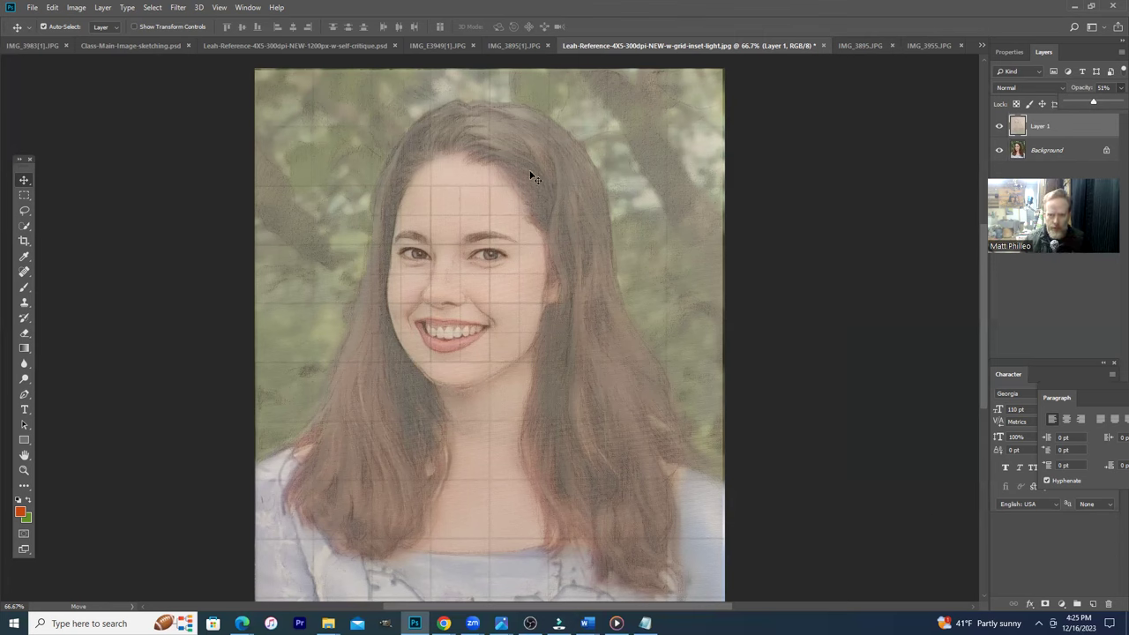
left_click(1000, 127)
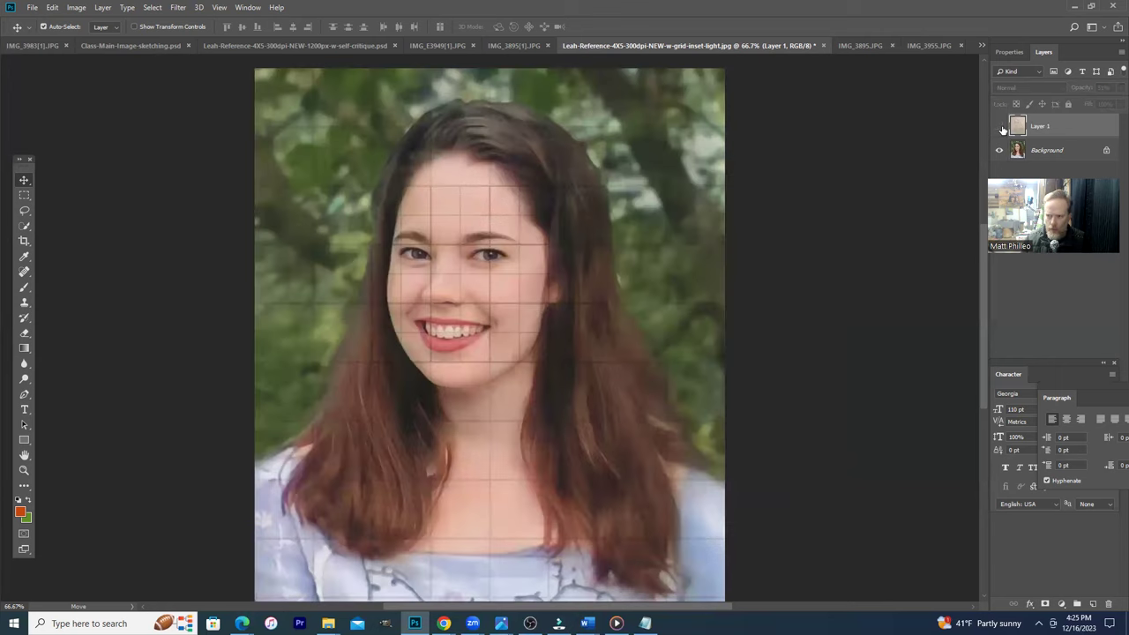
Step: Open the sketch photo IMG_3952 from the In Progress Images folder
left_click(32, 7)
left_click(55, 31)
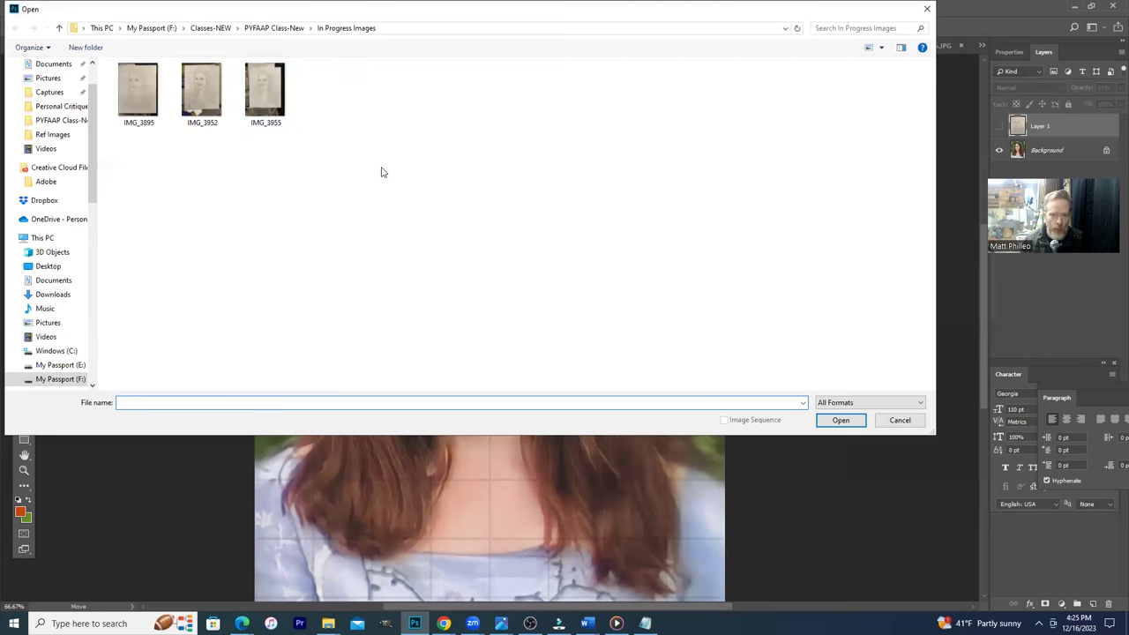
left_click(211, 101)
double_click(210, 102)
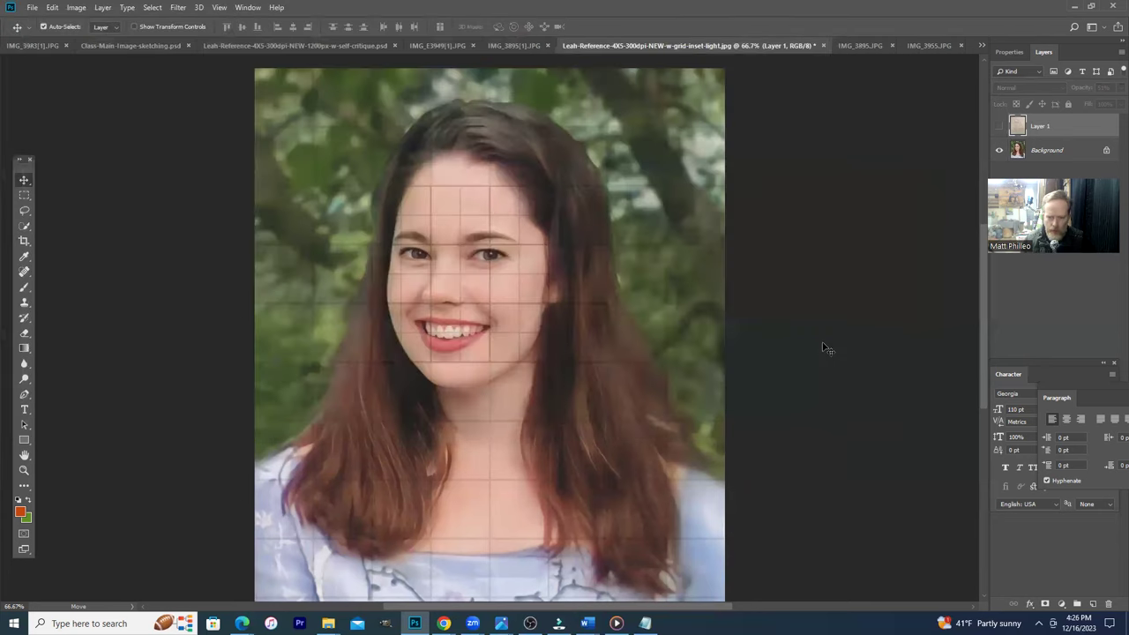
Step: Crop IMG_3952 to a rectangular selection around the sketched canvas and deselect
left_click(24, 195)
left_click_drag(364, 147, 625, 477)
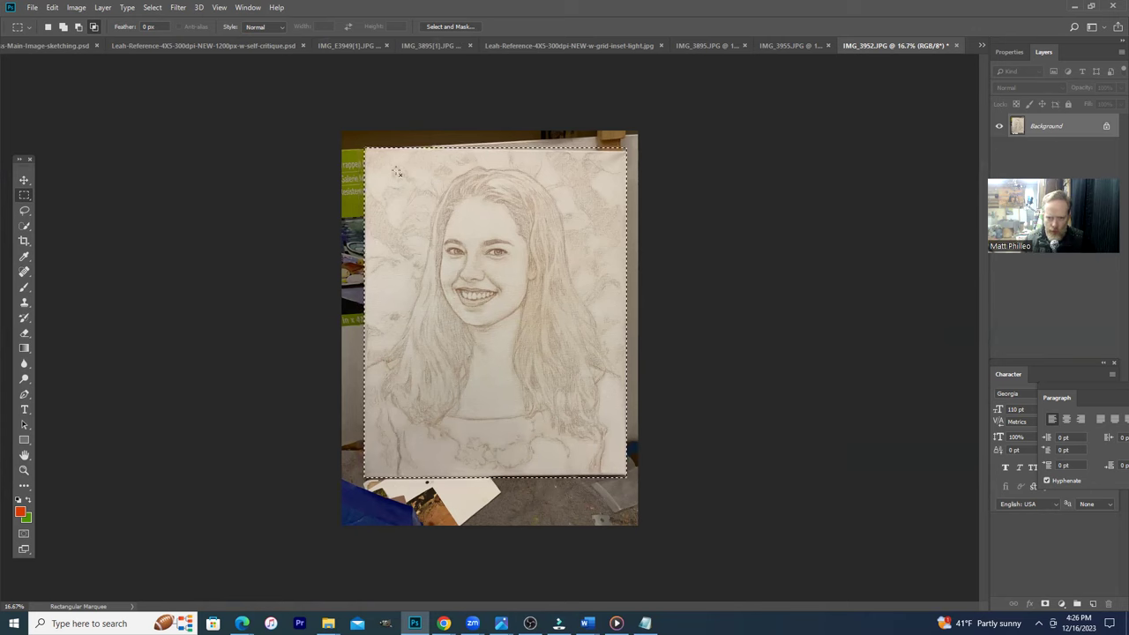
left_click(77, 8)
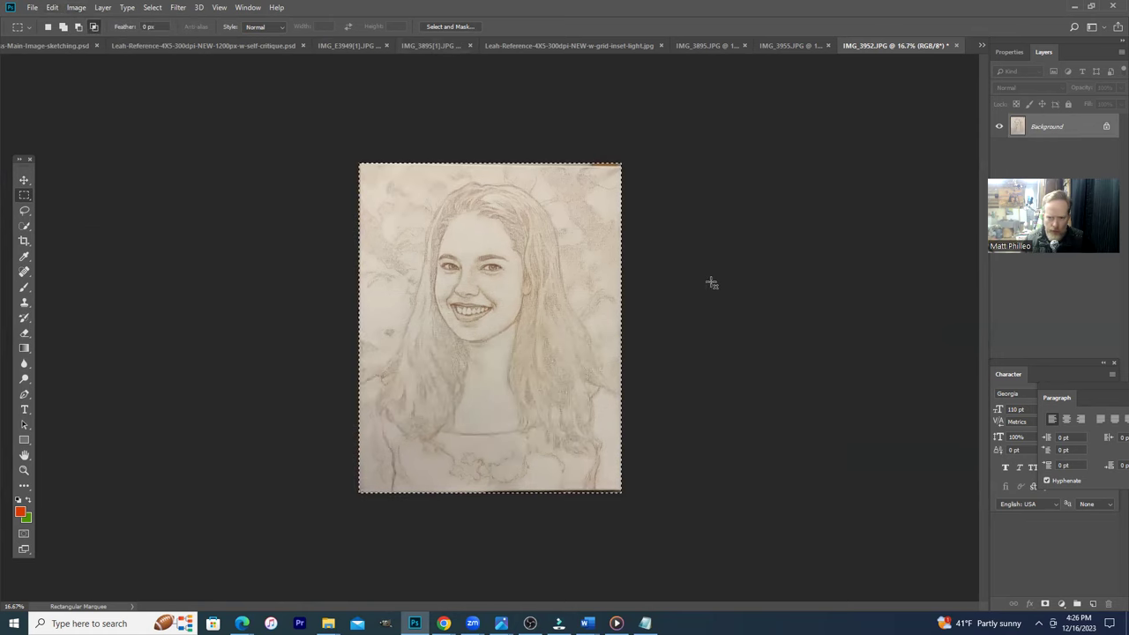
key("ctrl+d")
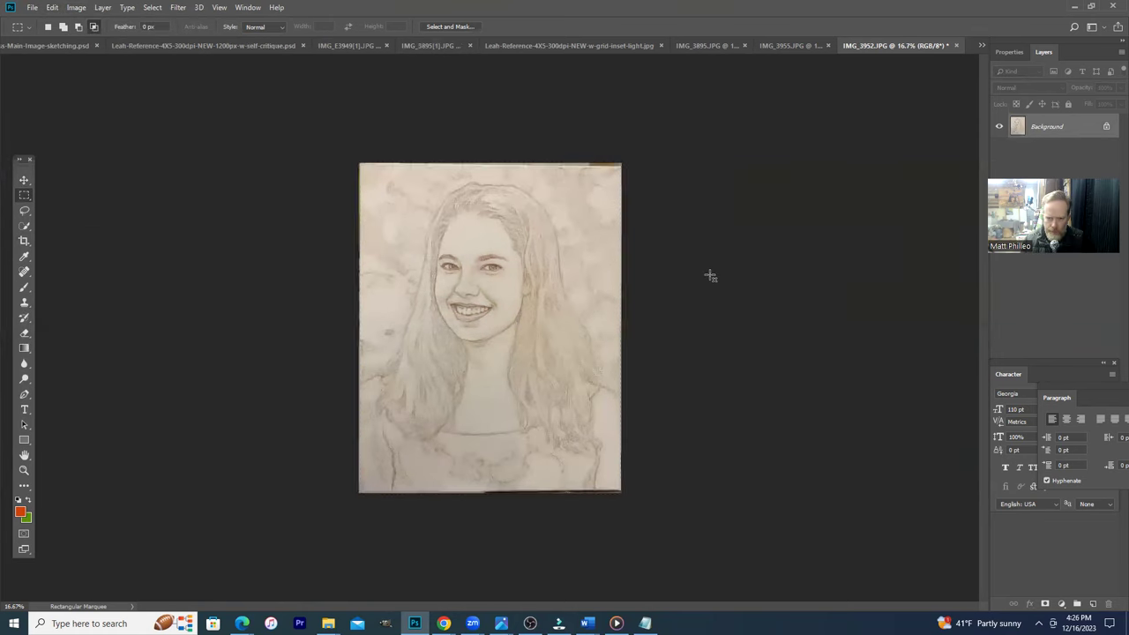
Step: Select and copy the entire cropped sketch, and paste it into the gridded Leah reference document as a new layer
left_click_drag(353, 160, 679, 501)
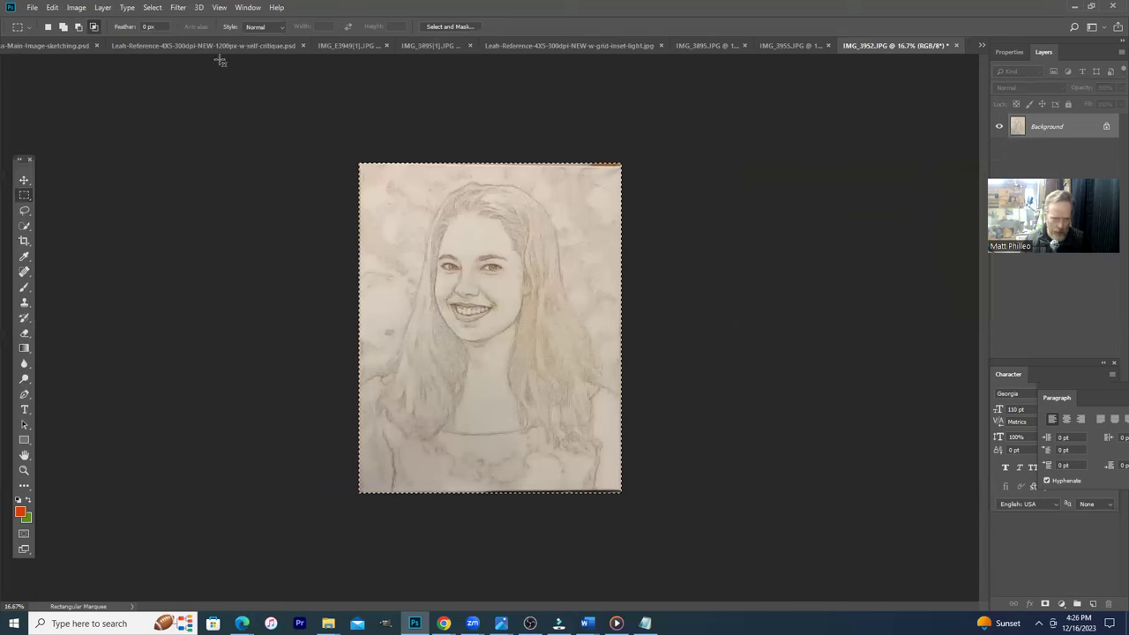
left_click(52, 7)
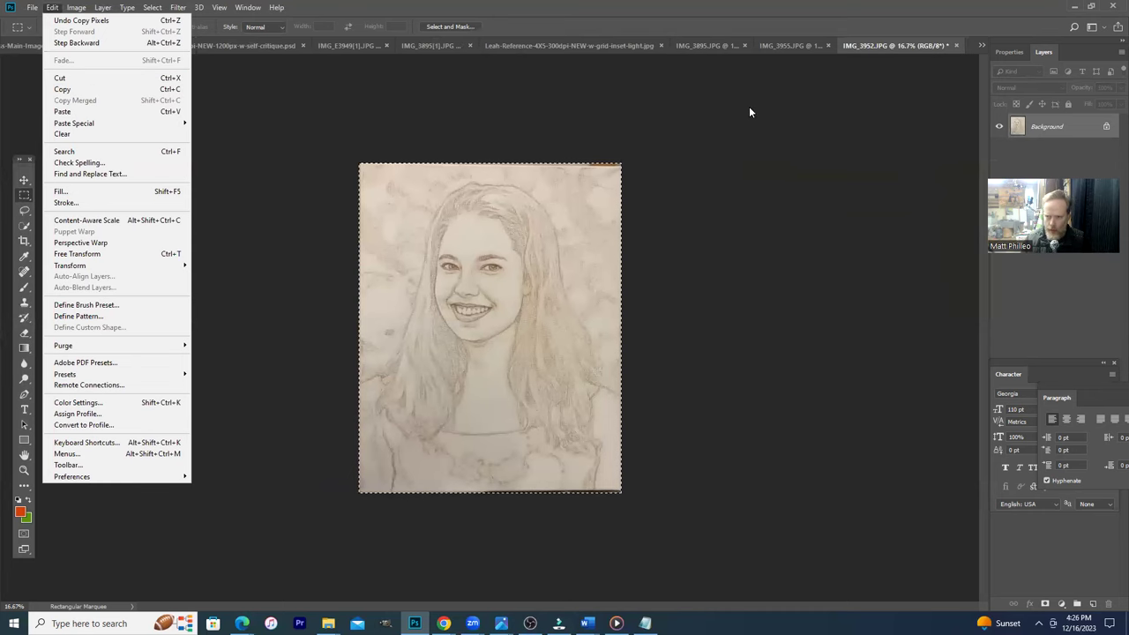
left_click(558, 46)
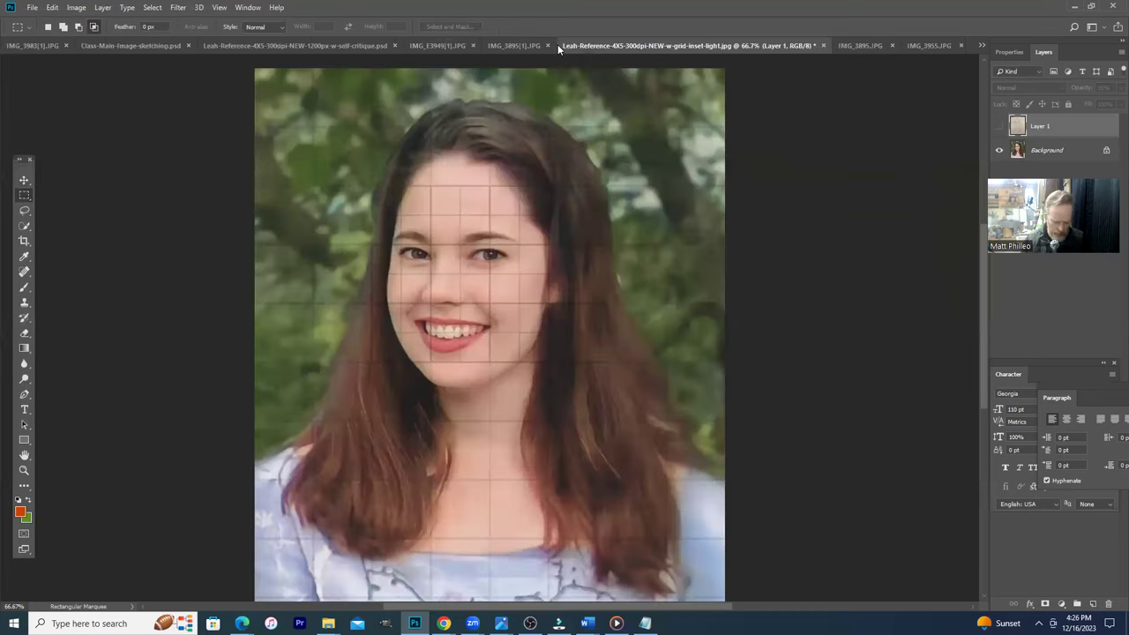
key("ctrl+minus")
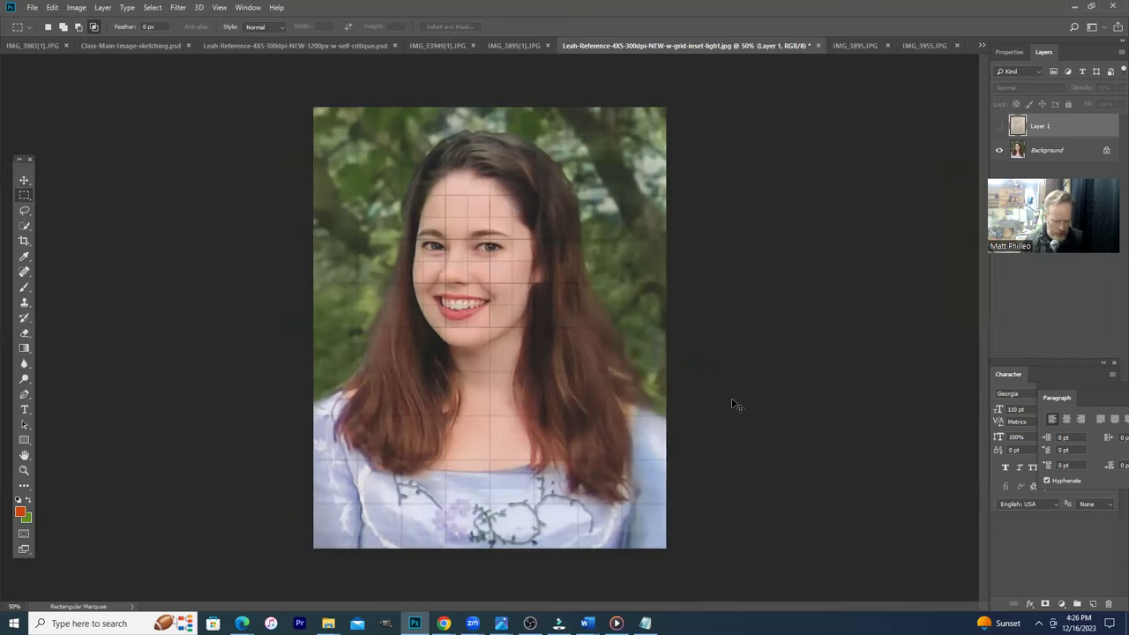
key("ctrl+v")
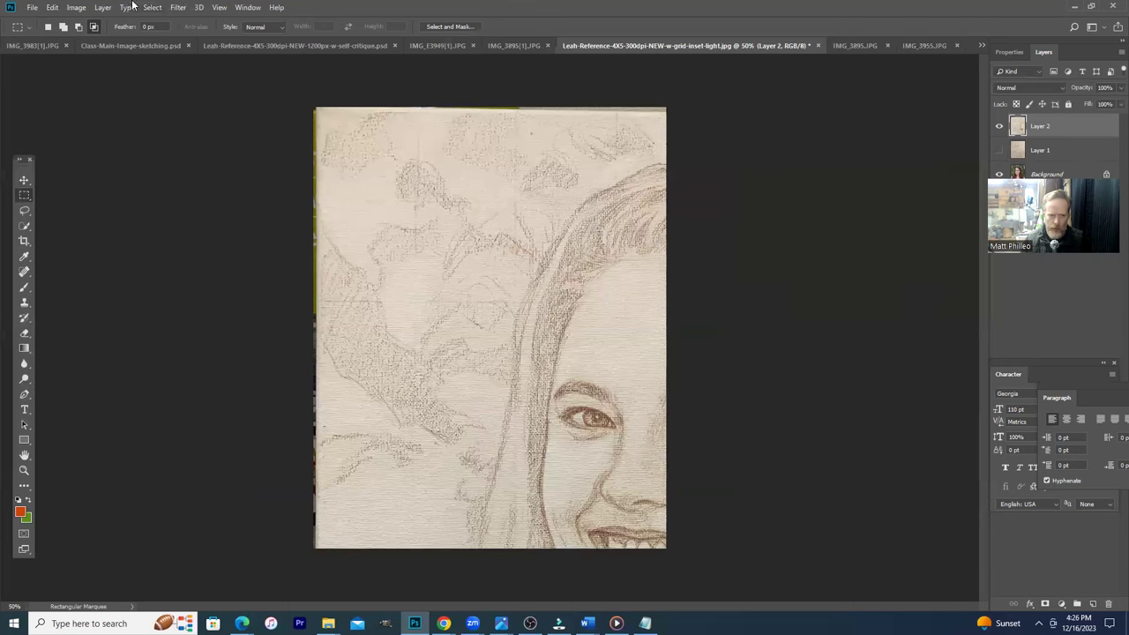
Step: Scale the pasted sketch layer to about 44.7% width and 44.5% height to fit the reference canvas, and apply the transformation
key("ctrl+minus")
key("ctrl+minus")
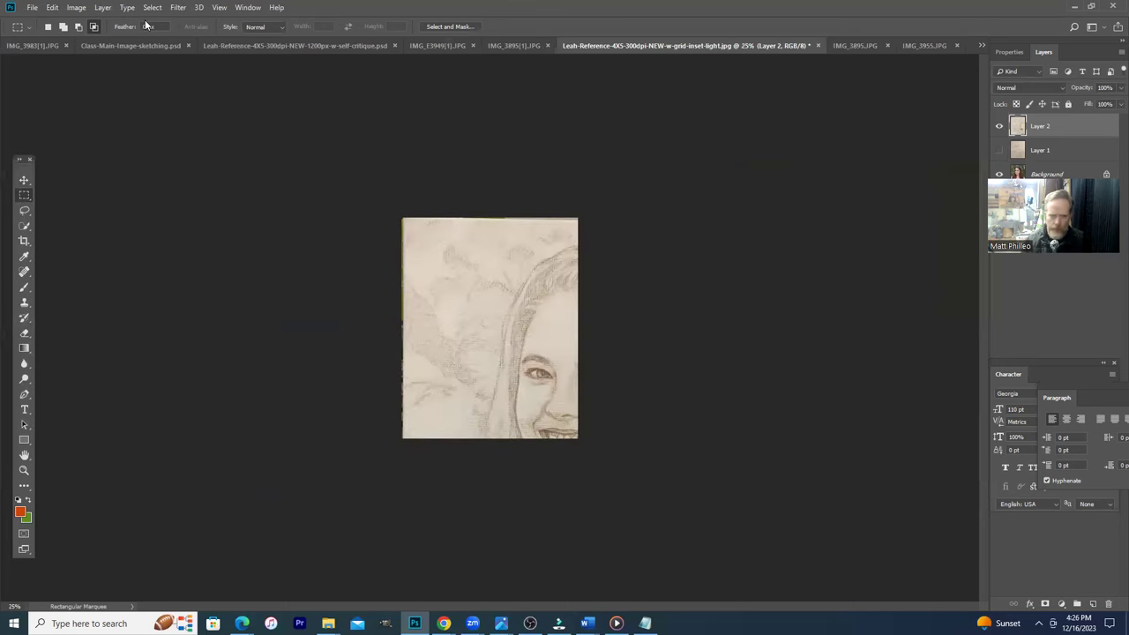
left_click(52, 7)
mouse_move(134, 267)
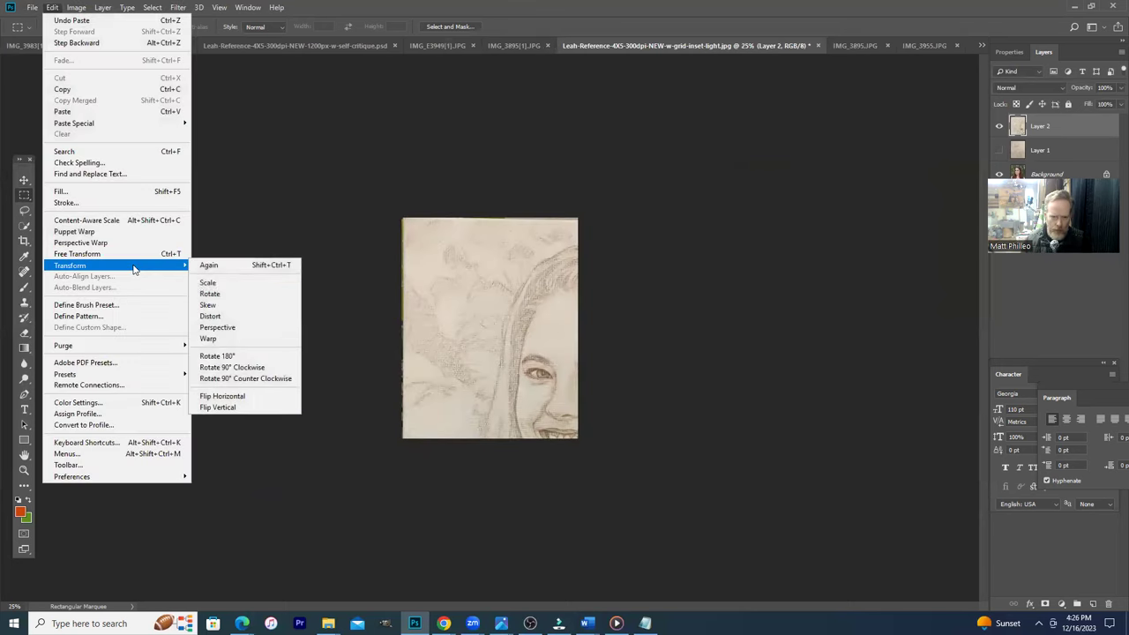
left_click(208, 283)
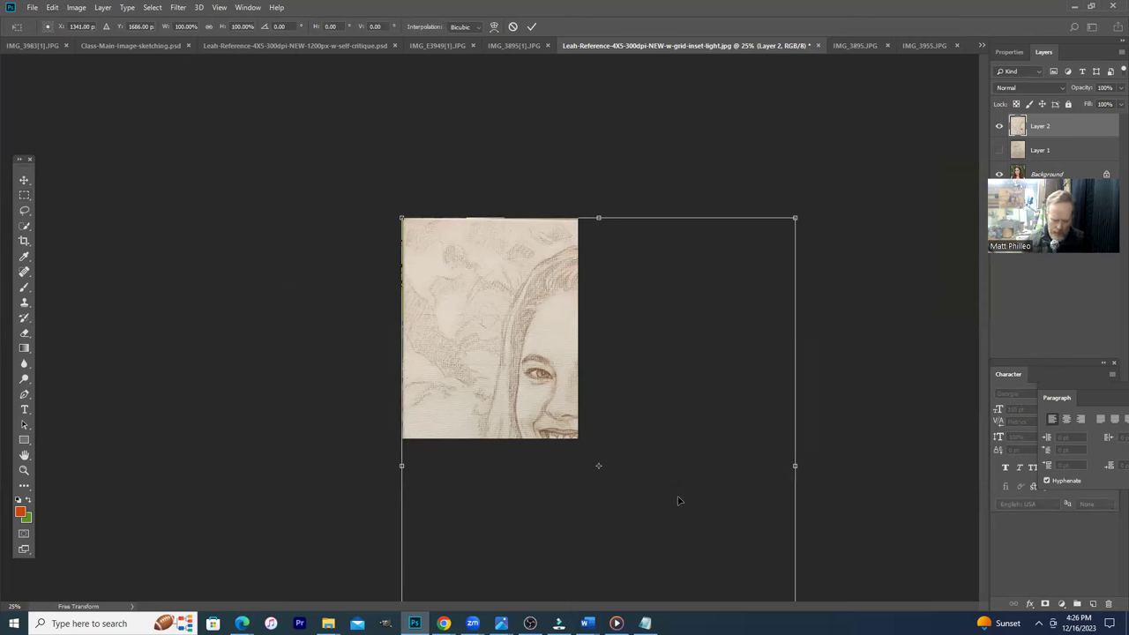
key("ctrl+minus")
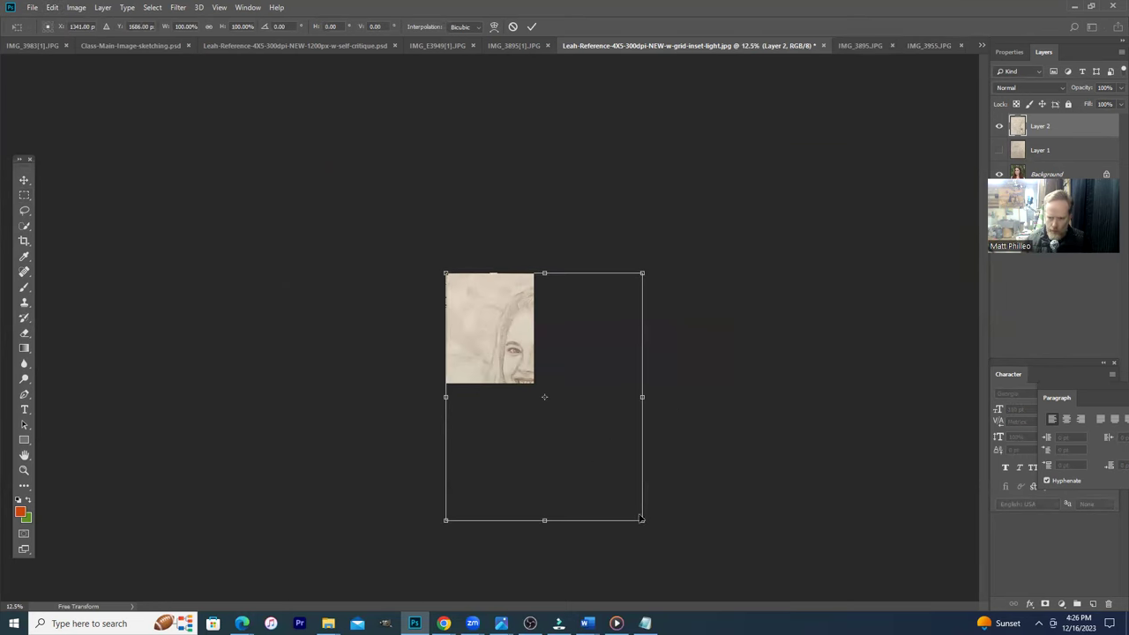
mouse_move(641, 520)
left_mouse_down()
mouse_move(587, 415)
mouse_move(534, 383)
left_mouse_up()
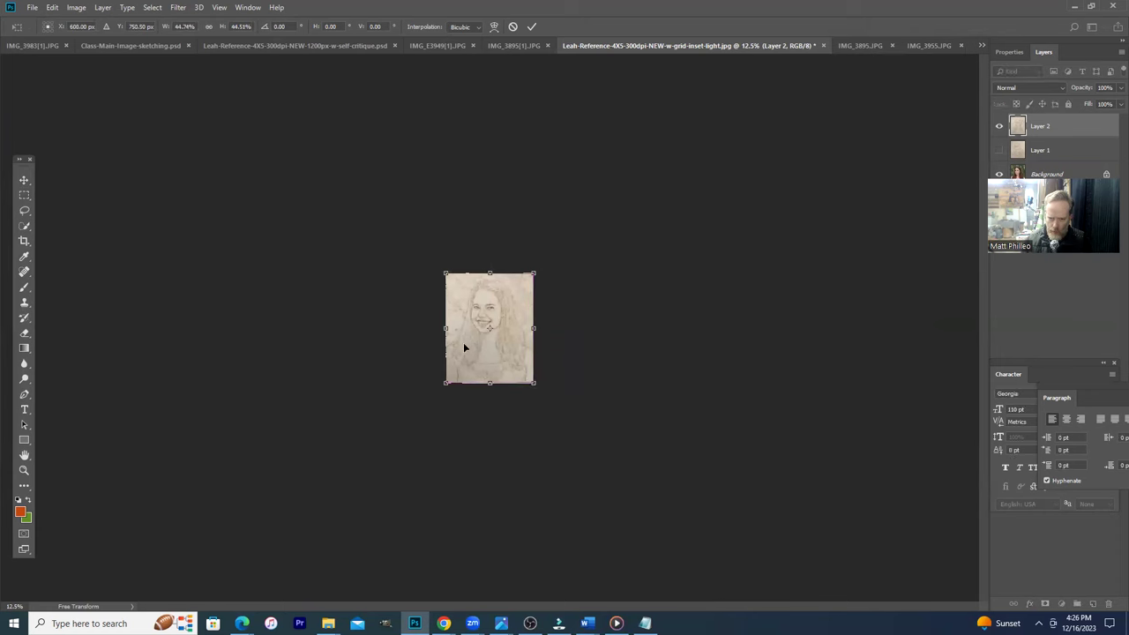
left_click(25, 181)
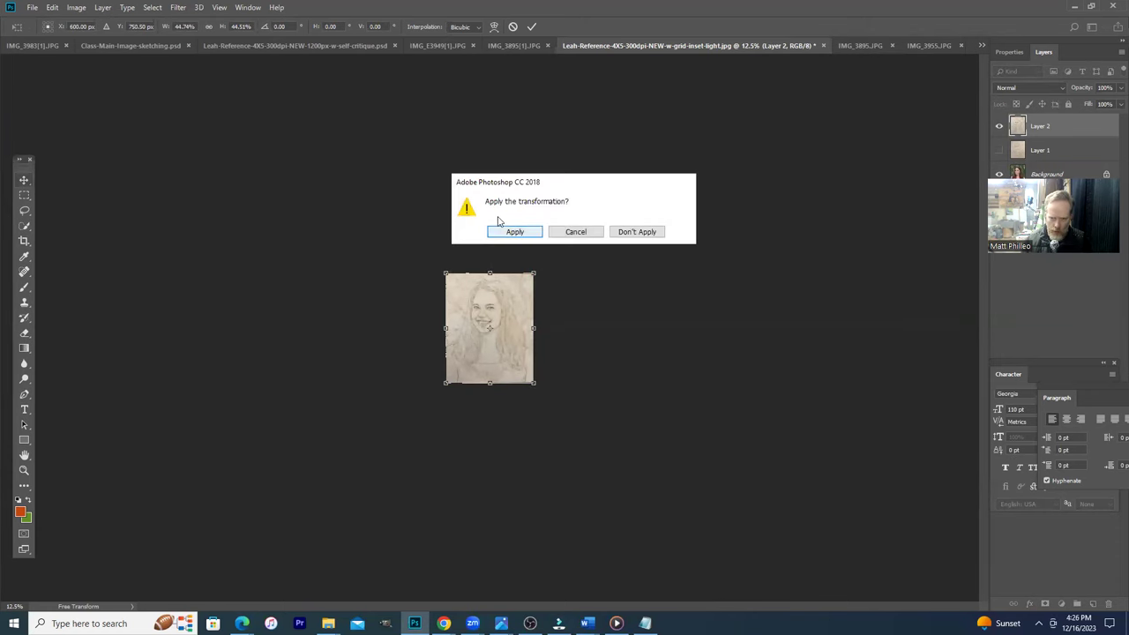
left_click(515, 231)
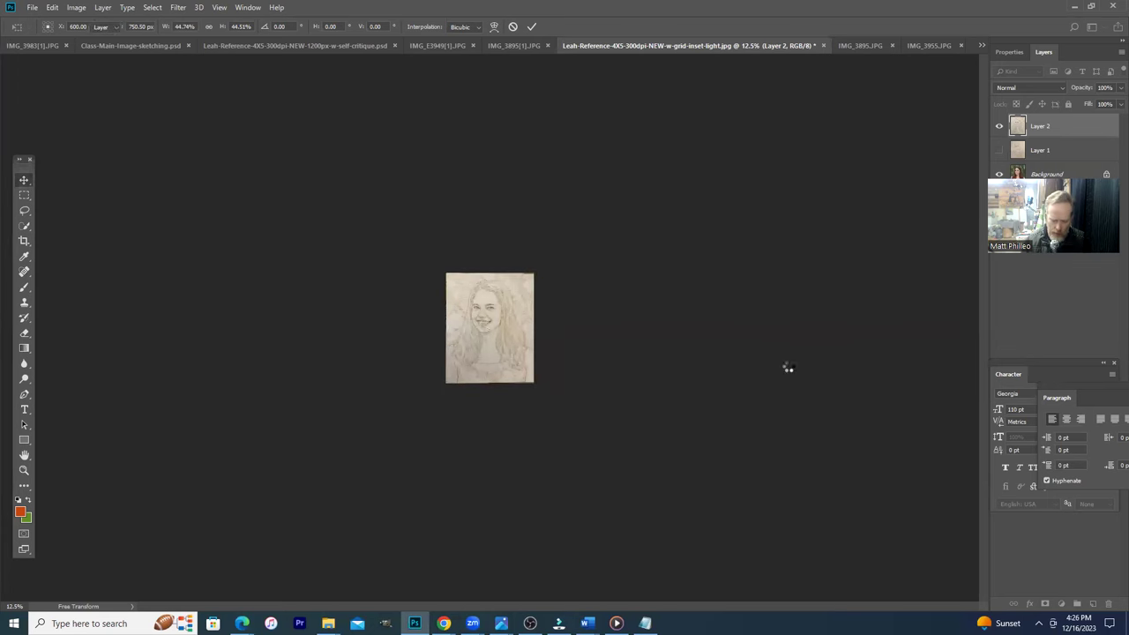
Step: Reduce the opacity of the newly pasted sketch layer to 46% so the reference photo shows through
key("ctrl+plus")
key("ctrl+plus")
key("ctrl+plus")
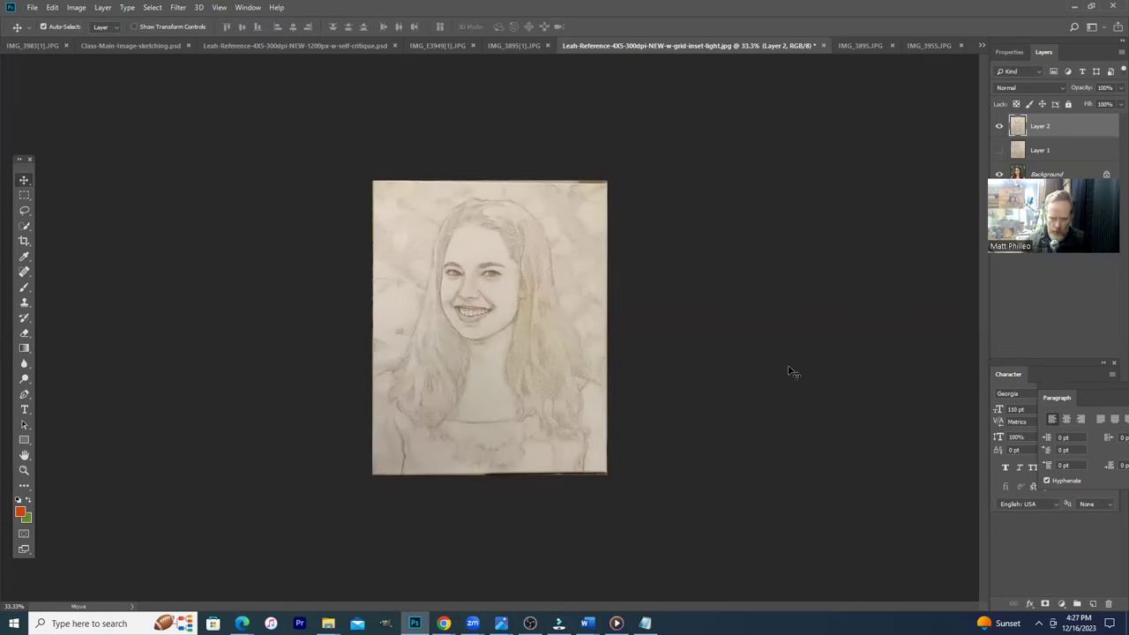
key("ctrl+plus")
key("ctrl+plus")
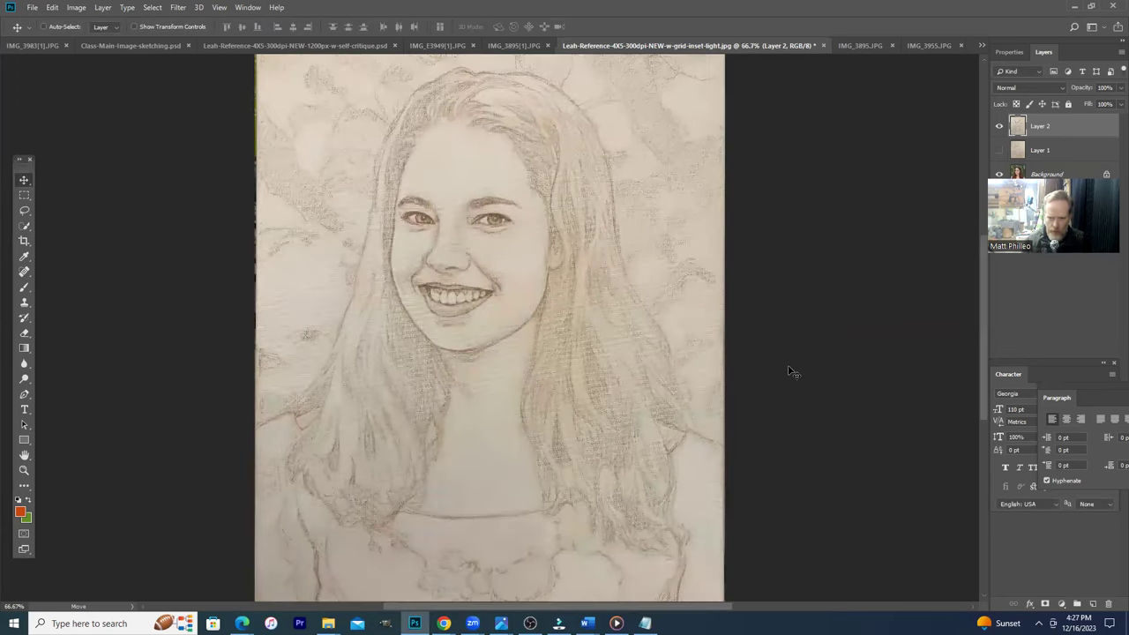
key("ctrl+minus")
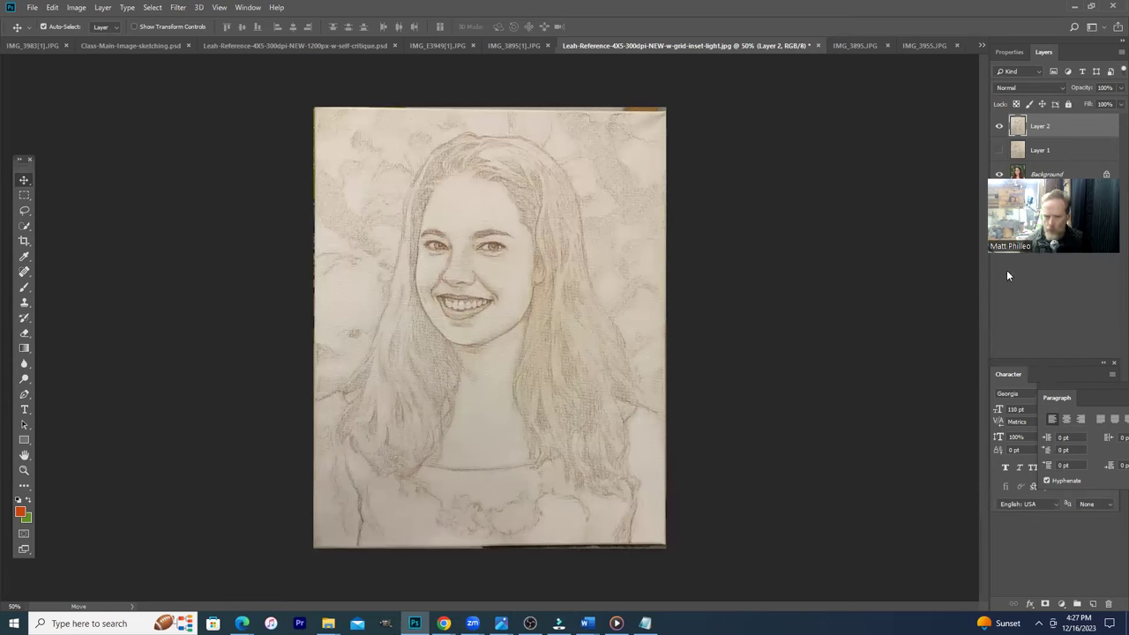
left_click(1111, 105)
mouse_move(1111, 105)
left_mouse_down()
mouse_move(1082, 104)
mouse_move(1091, 98)
left_mouse_up()
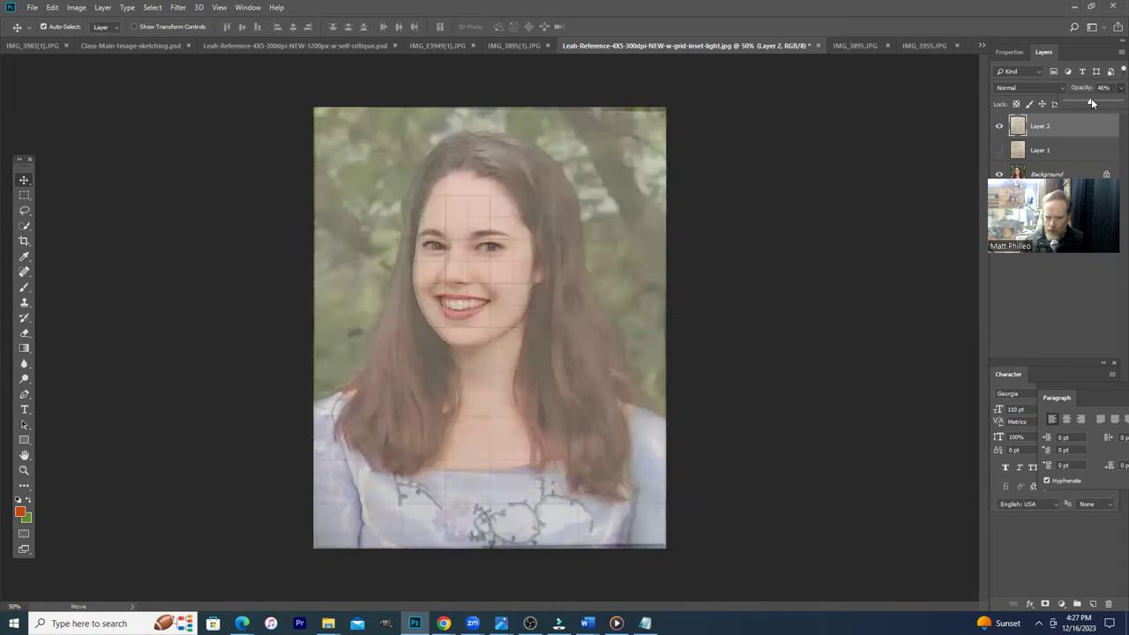
Step: Toggle the visibility of Layer 2 repeatedly to compare the sketch's overall face and hairline with the gridded reference photo at 100% zoom
left_click(23, 180)
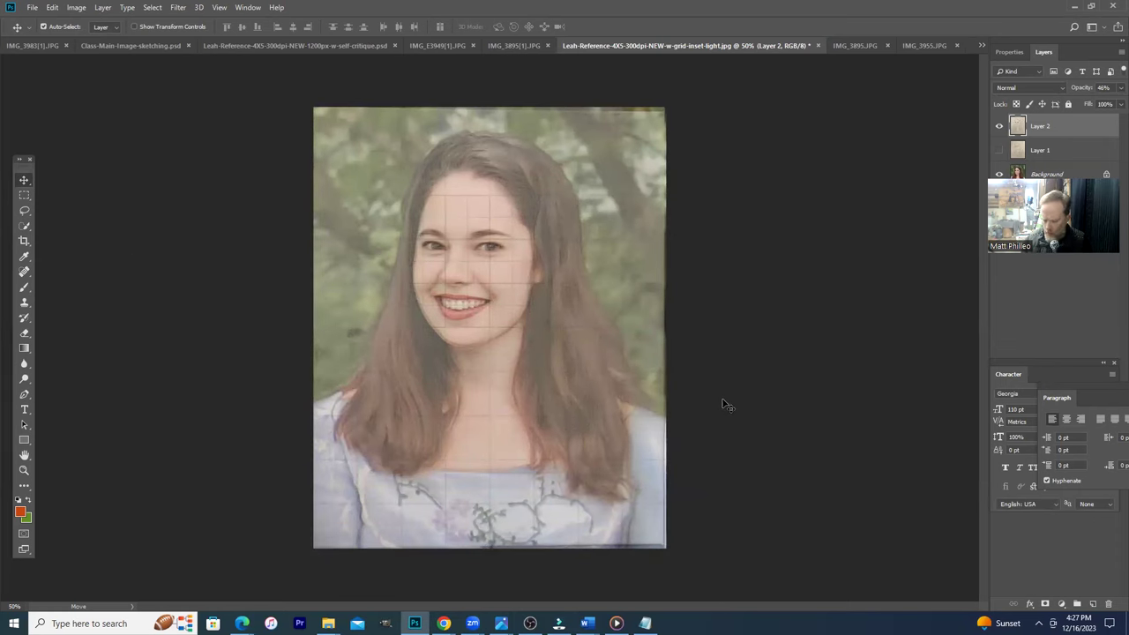
key("ctrl+plus")
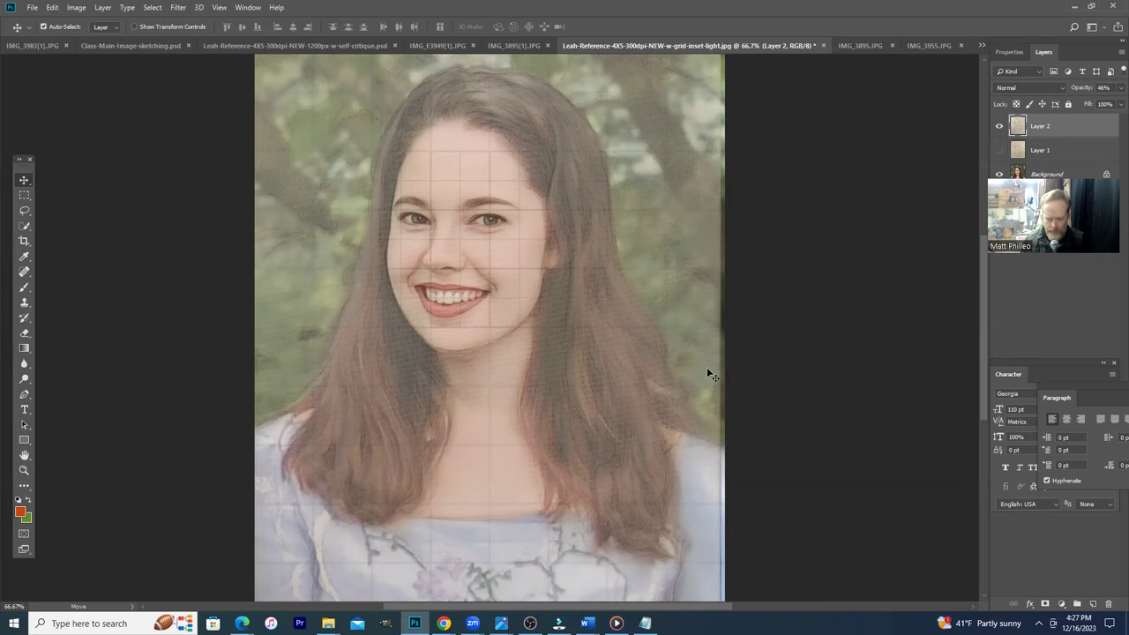
key("ctrl+plus")
key("ctrl+plus")
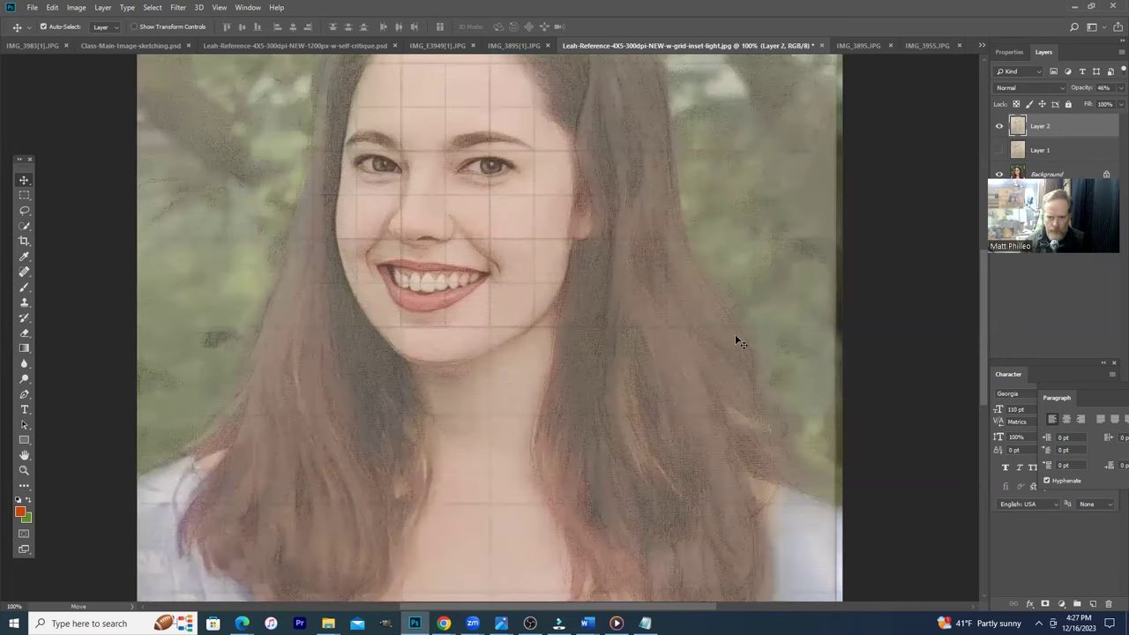
key("shift+Down")
key("shift+Down")
key("shift+Down")
key("shift+Down")
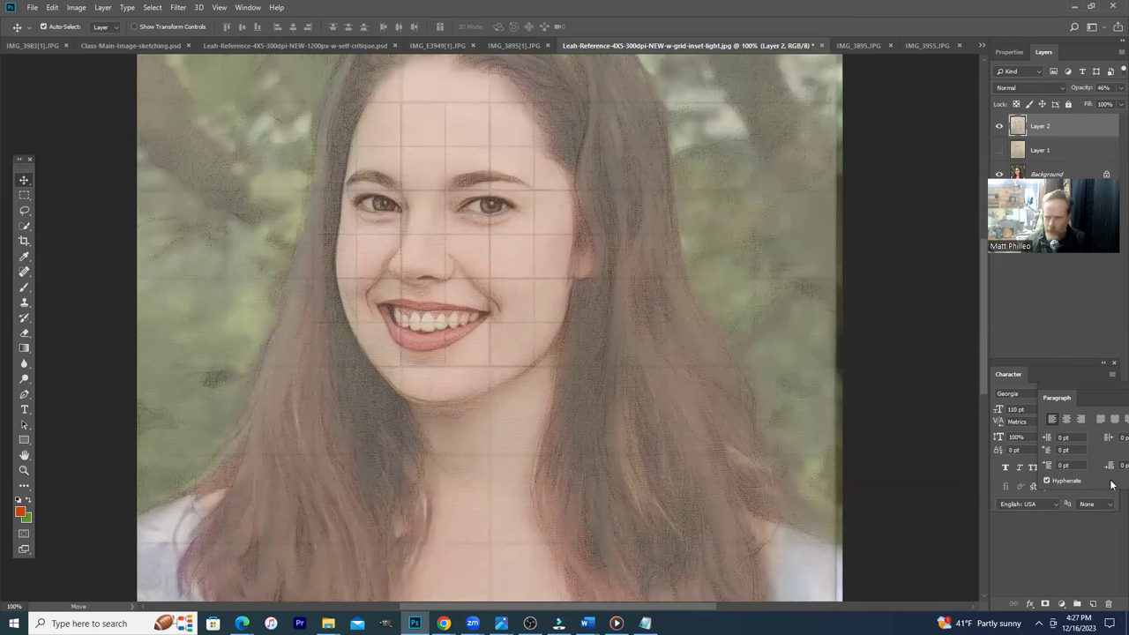
left_click(1000, 128)
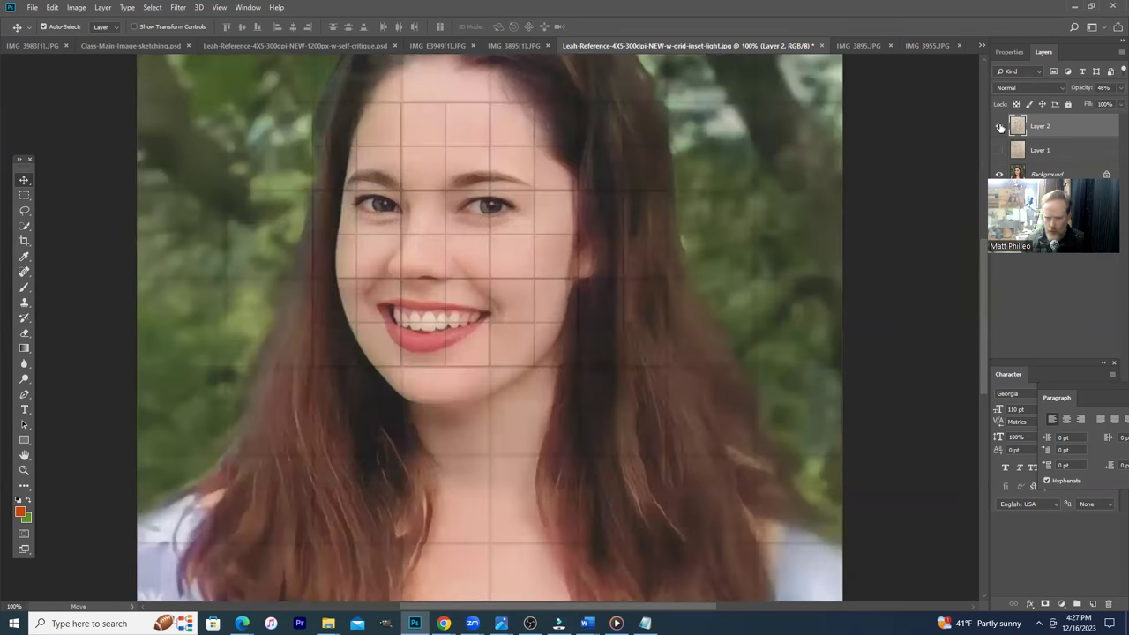
left_click(1000, 128)
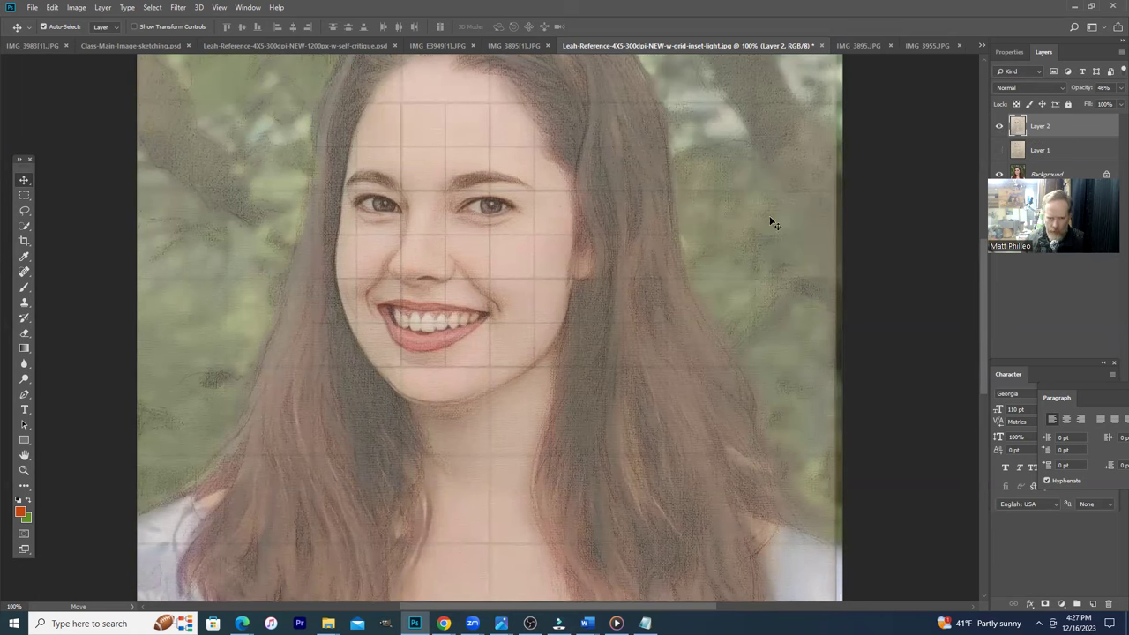
left_click(1000, 128)
left_click(1000, 128)
left_click(1000, 128)
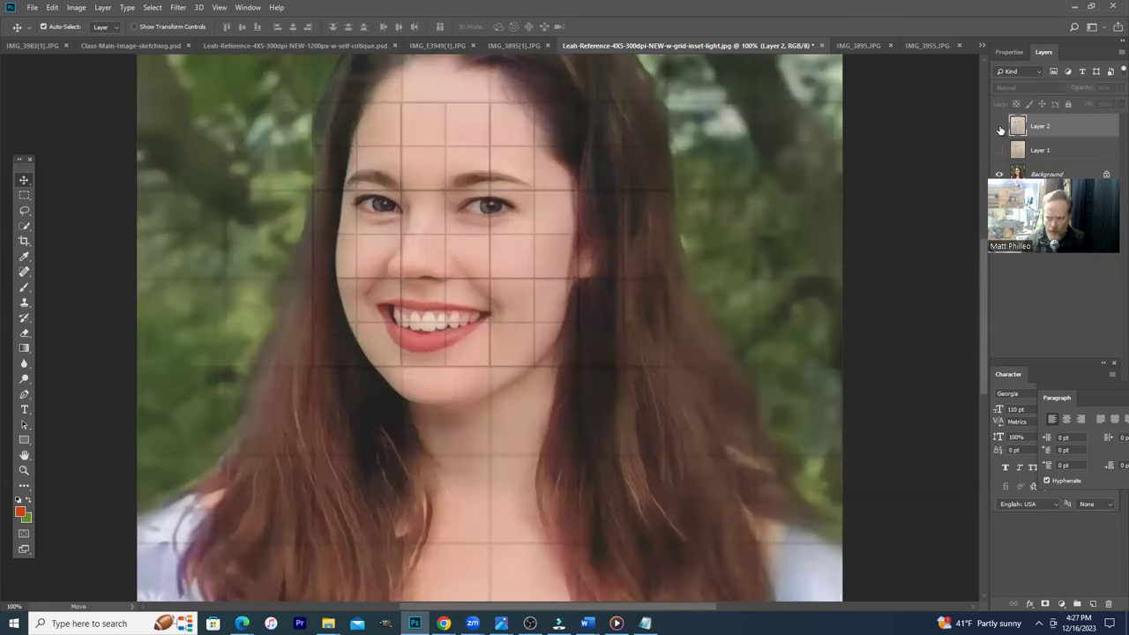
left_click(1000, 128)
left_click(1000, 128)
left_click(1000, 128)
left_click(999, 128)
left_click(999, 128)
left_click(998, 127)
left_click(998, 128)
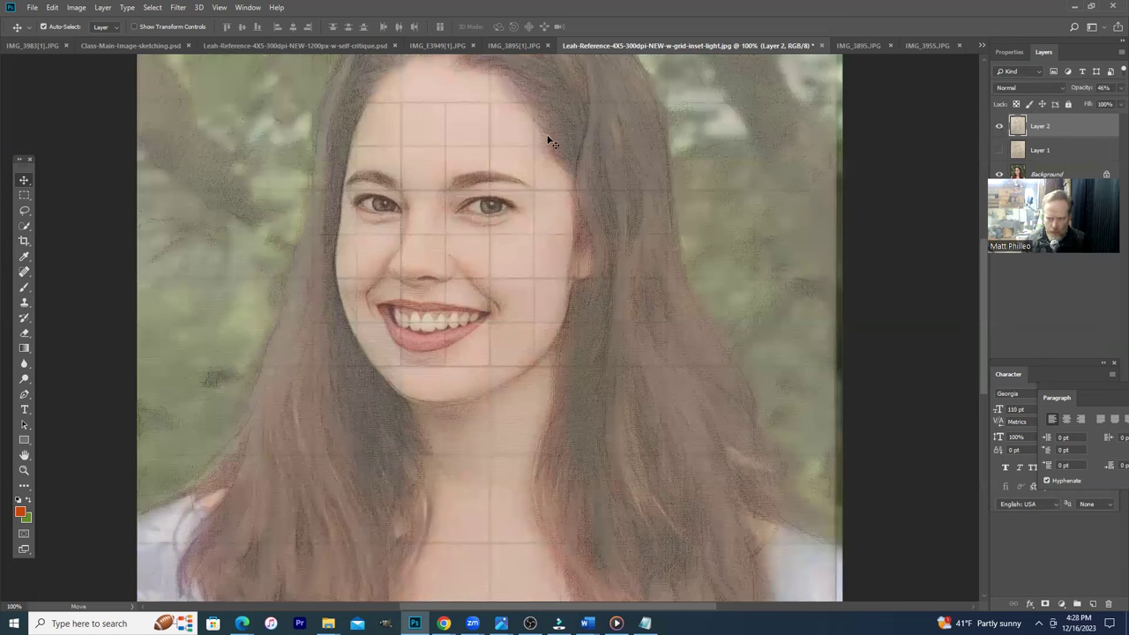
Step: Switch the Layer 2 sketch overlay off and on to examine the nose and cheek against the reference photo
left_click(998, 128)
left_click(999, 127)
left_click(998, 127)
left_click(999, 128)
left_click(998, 128)
left_click(998, 128)
left_click(998, 128)
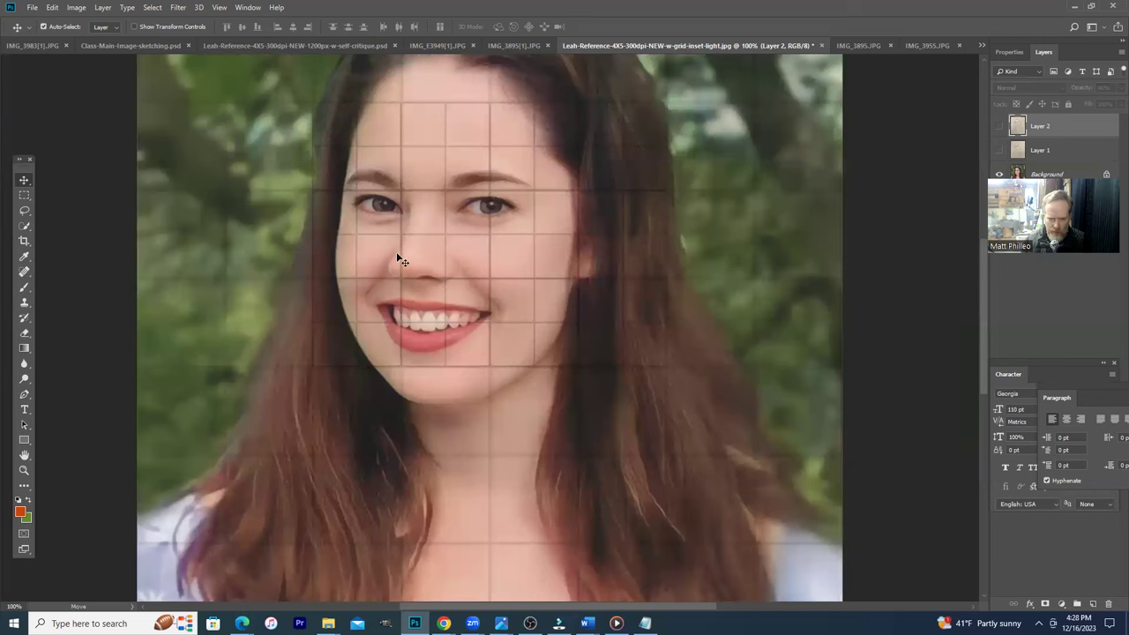
left_click(999, 128)
left_click(999, 128)
left_click(1000, 127)
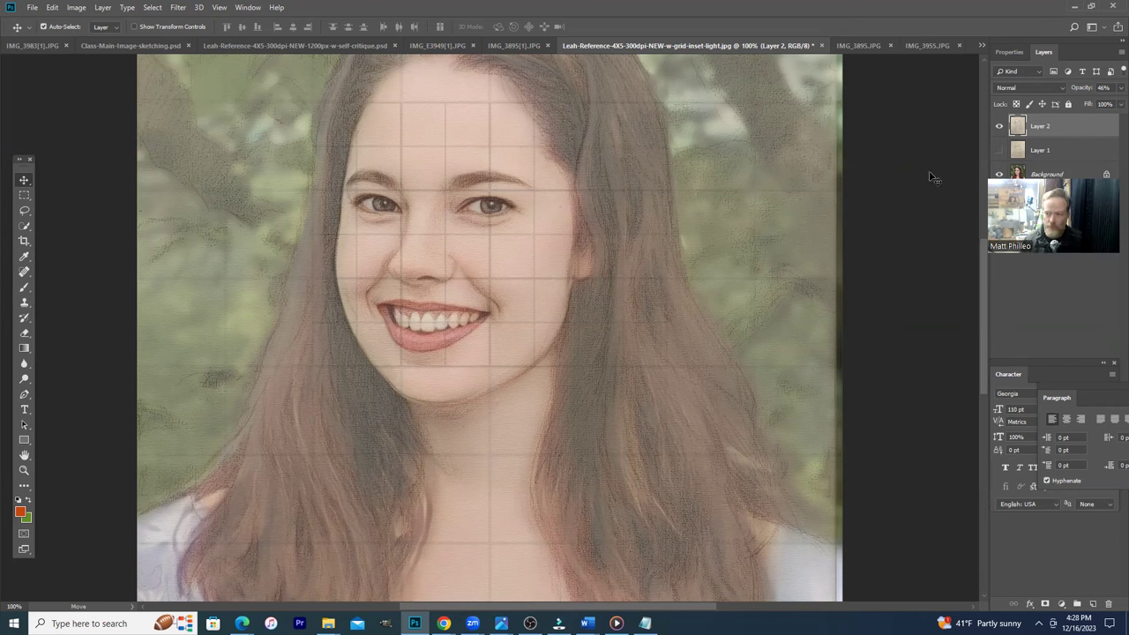
Step: Hide and show Layer 2 repeatedly to compare the sketched mouth corners, lips and teeth with the reference photo
left_click_drag(985, 216, 975, 299)
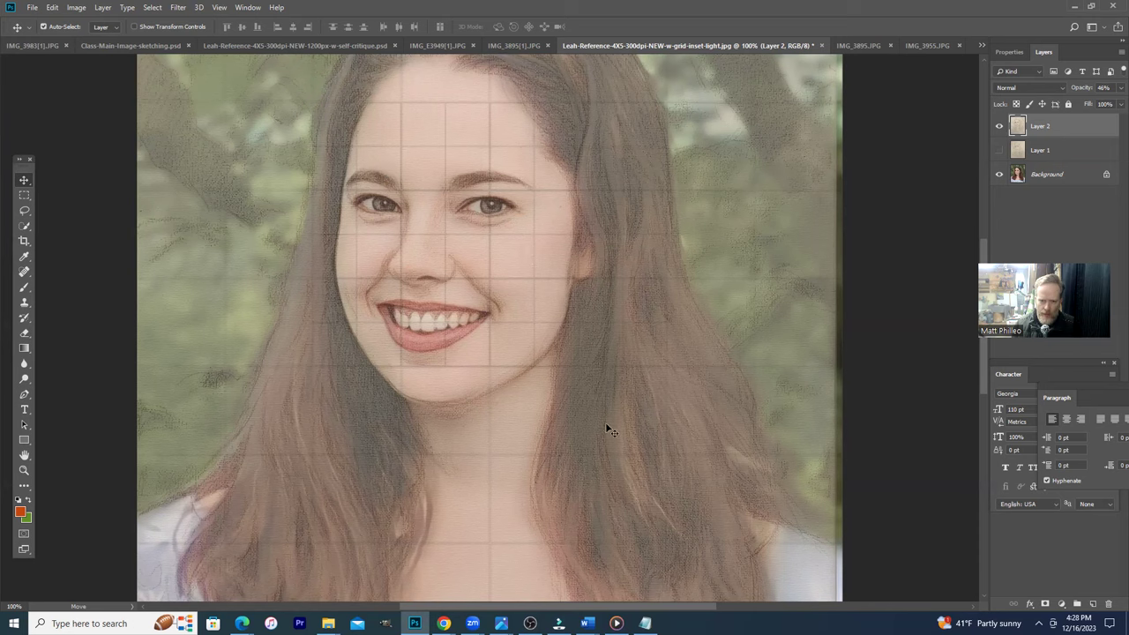
left_click(999, 129)
left_click(999, 128)
left_click(1000, 128)
left_click(999, 128)
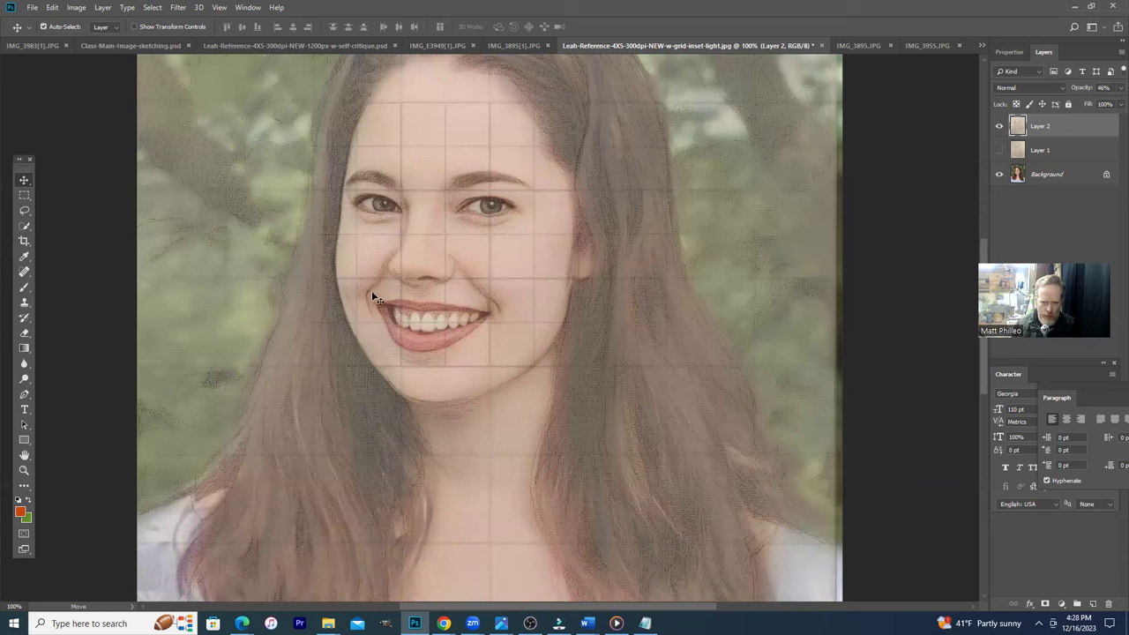
left_click(999, 126)
left_click(999, 126)
left_click(1000, 128)
left_click(999, 126)
left_click(1000, 128)
left_click(1000, 128)
left_click(1000, 127)
left_click(1000, 128)
left_click(1000, 128)
left_click(1000, 127)
left_click(1000, 127)
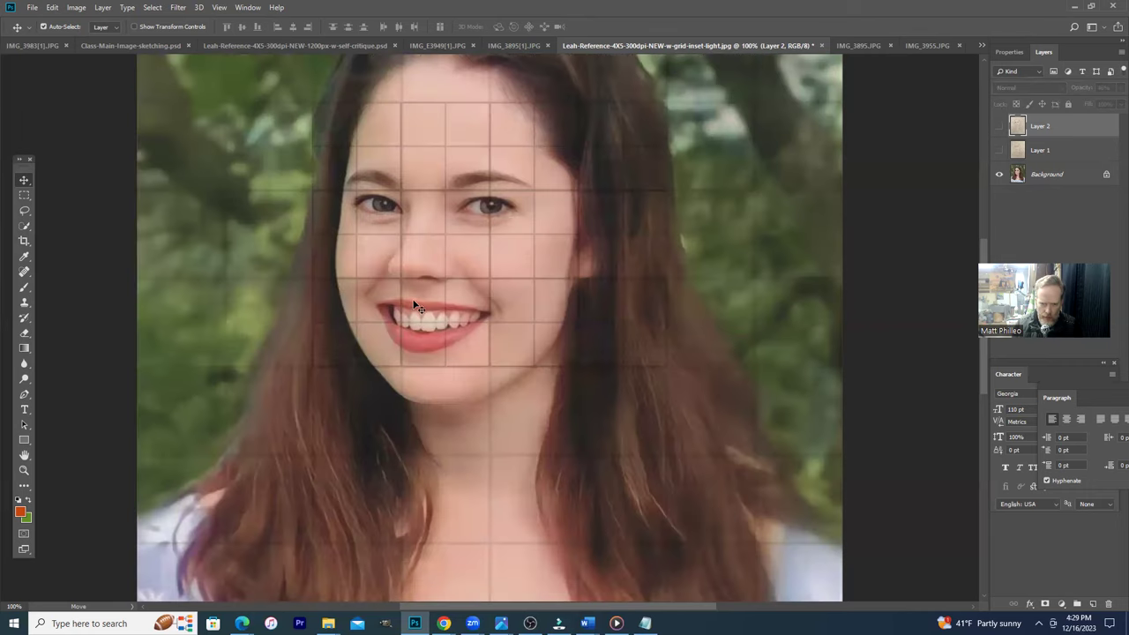
left_click(1000, 128)
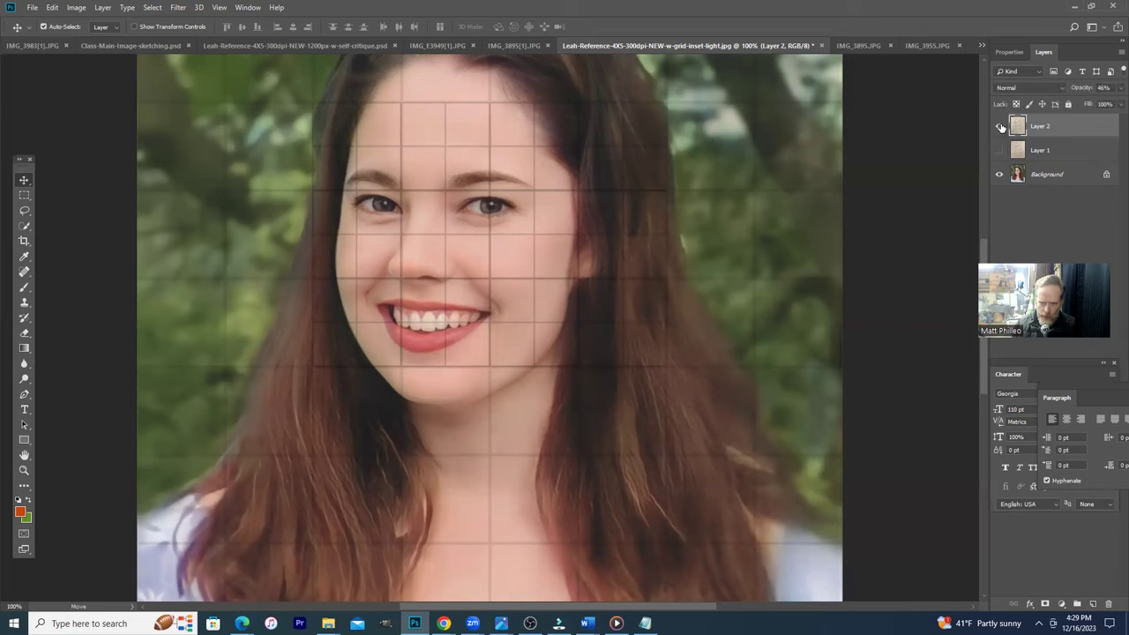
left_click(1000, 128)
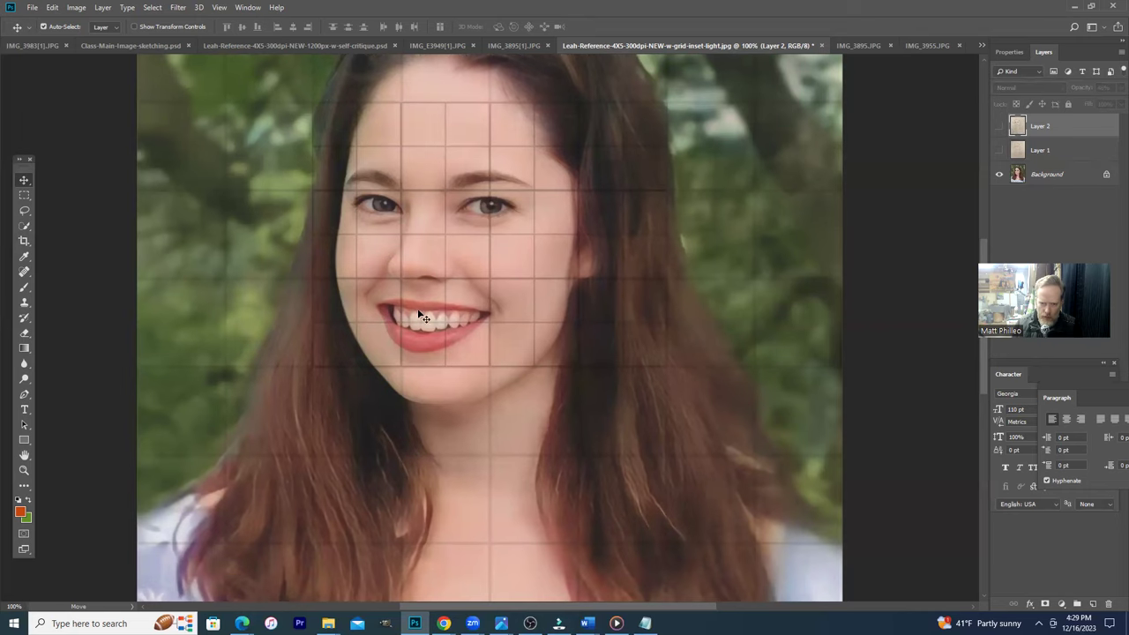
left_click(1000, 128)
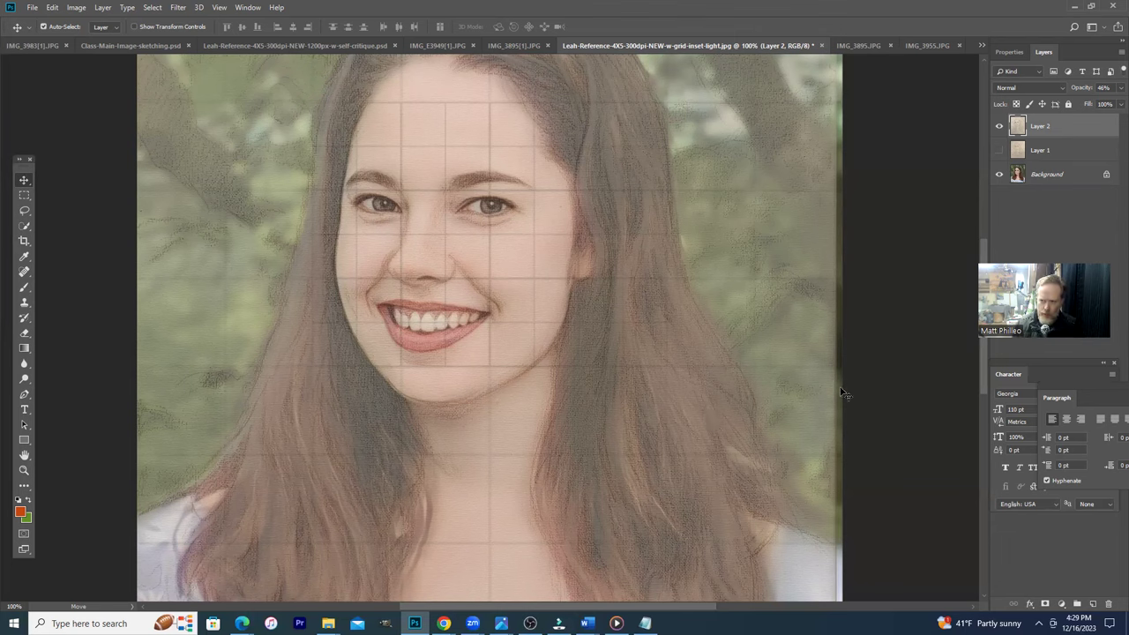
left_click(998, 127)
left_click(998, 127)
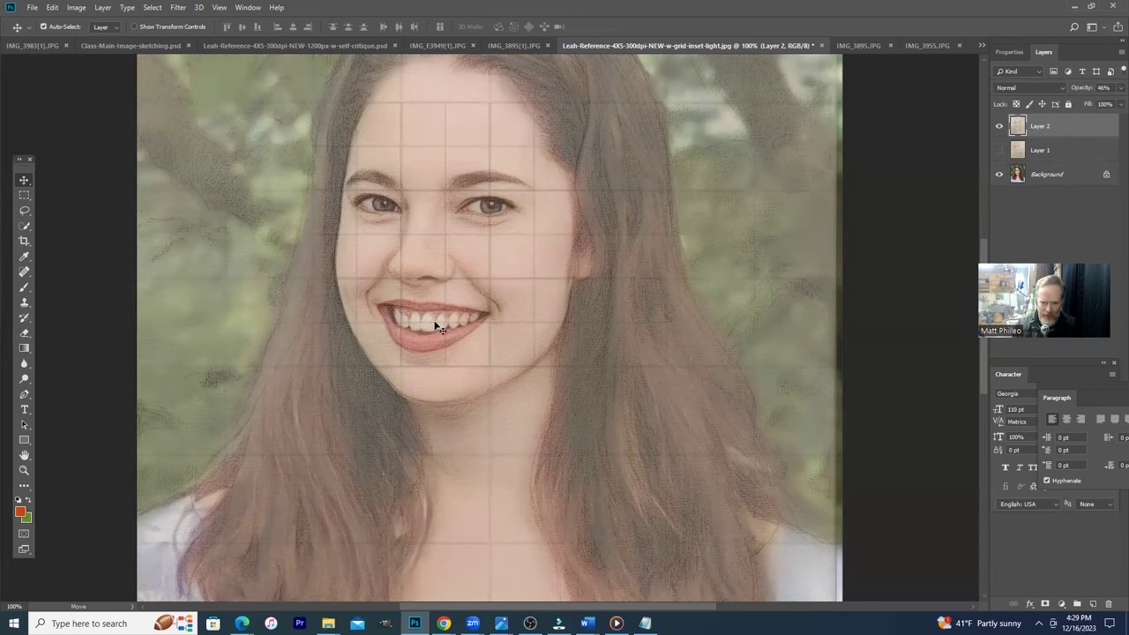
Step: Alternate the visibility of Layer 2 to check the chin and jaw against the reference photo, leaving the sketch overlay shown
left_click(998, 127)
left_click(998, 127)
left_click(998, 127)
left_click(998, 127)
left_click(1000, 127)
left_click(999, 127)
left_click(999, 126)
left_click(999, 126)
left_click(999, 126)
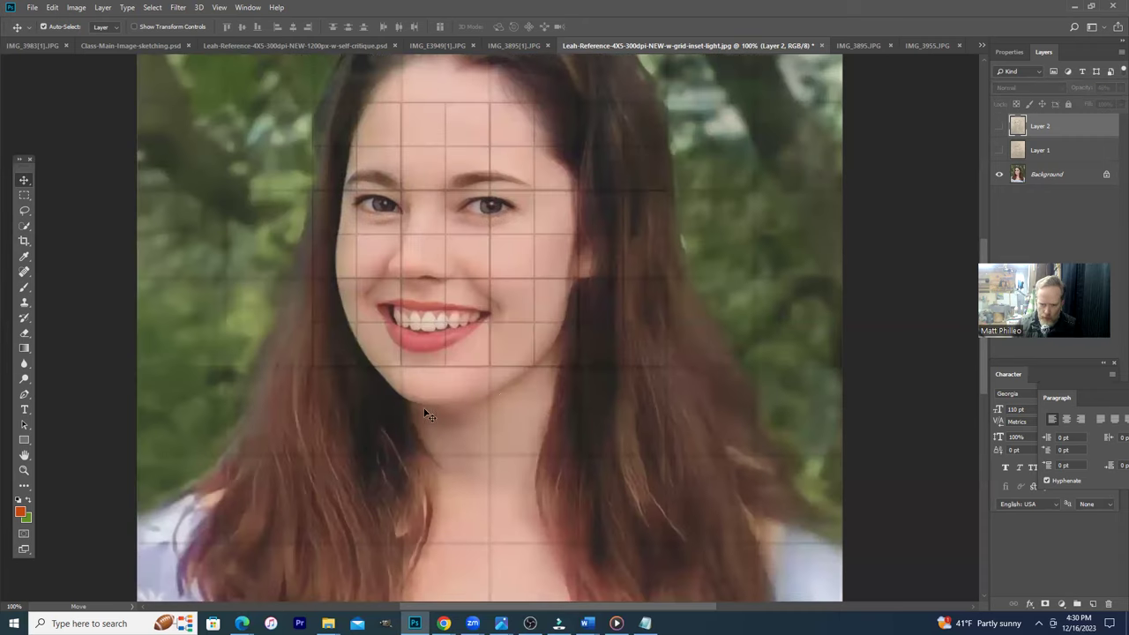
left_click(999, 126)
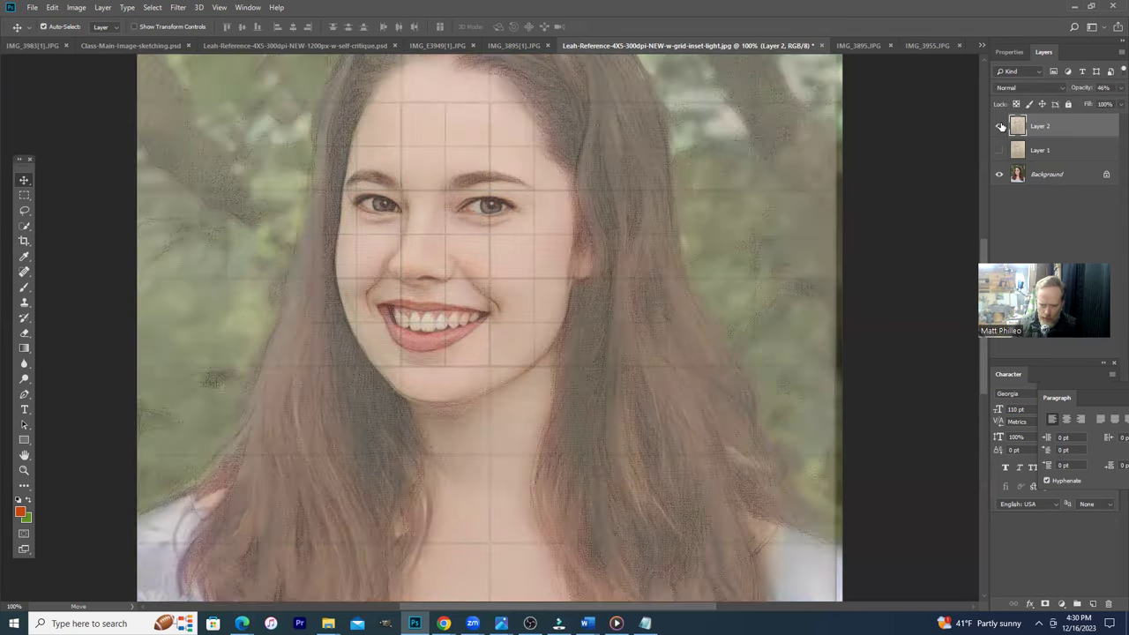
left_click(1000, 126)
left_click(1000, 126)
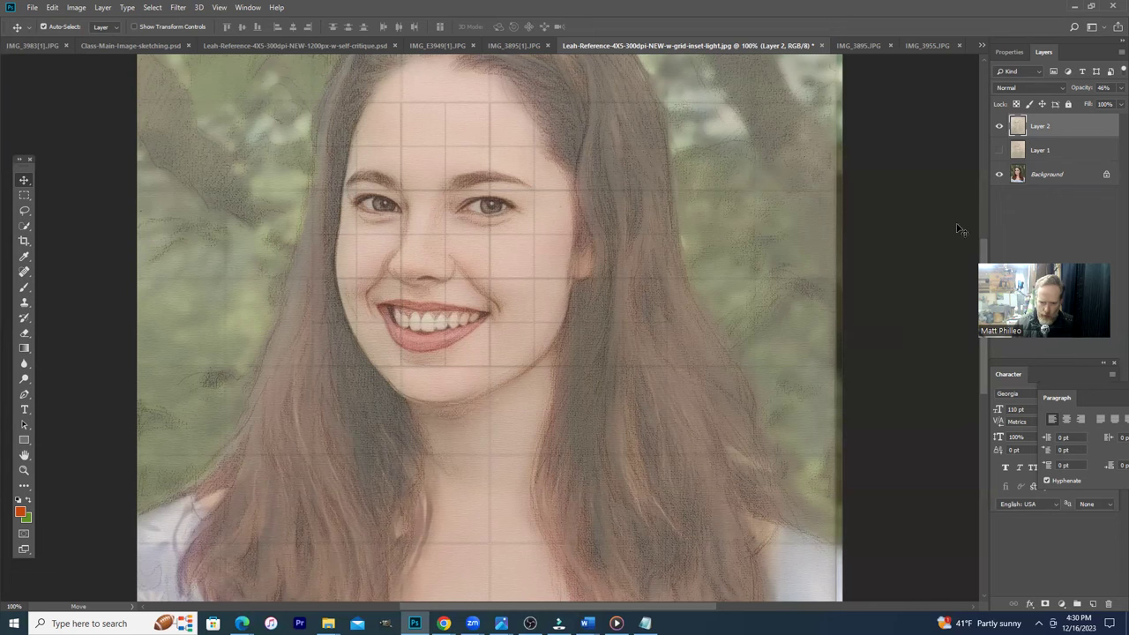
left_click(1000, 127)
left_click(1000, 127)
left_click(1000, 128)
left_click(1000, 127)
left_click(1000, 127)
left_click(1000, 127)
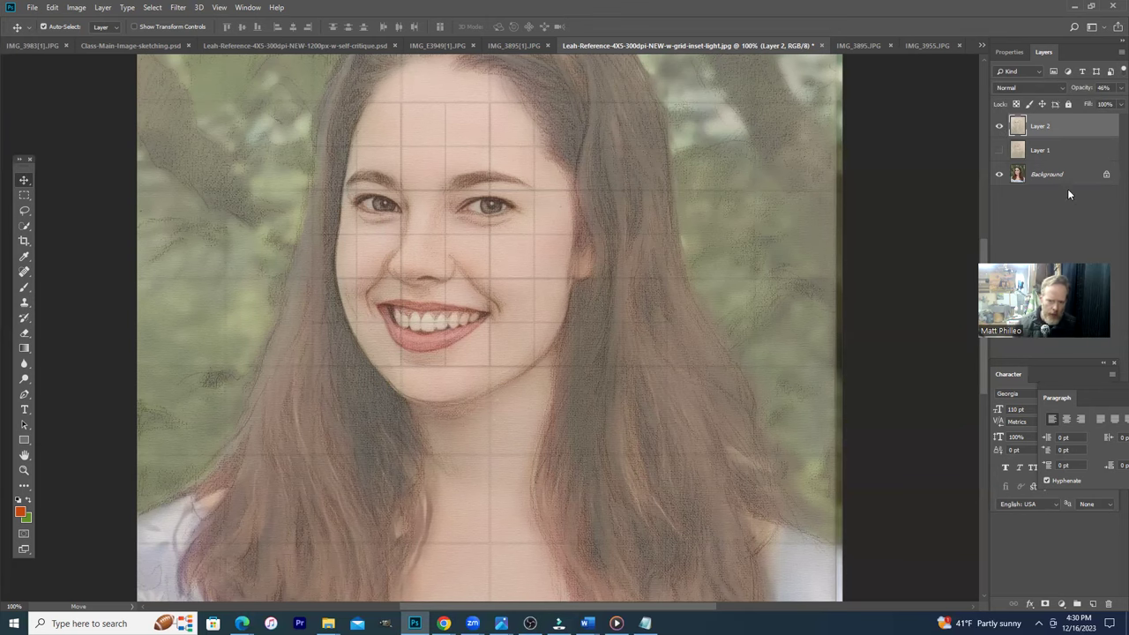